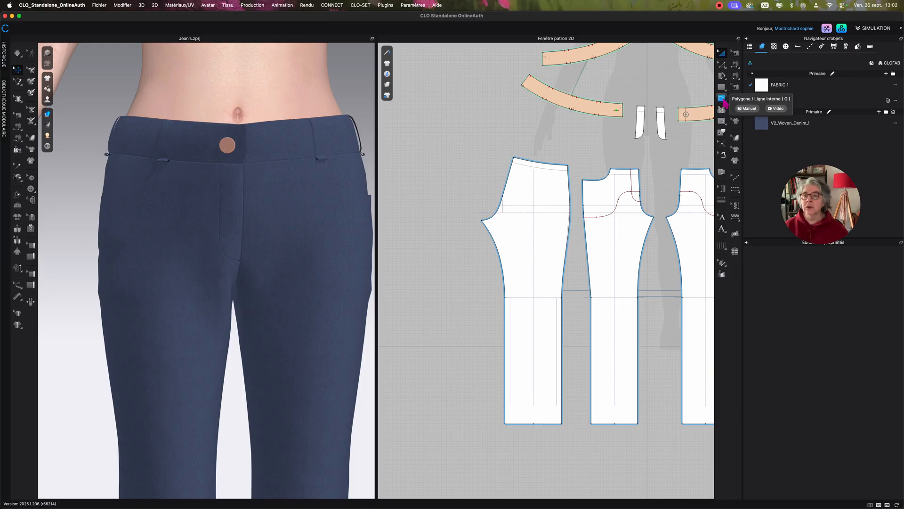
Create a 180 mm wide by 150 mm high internal rectangle on the back trouser pattern below the waist.
click(724, 100)
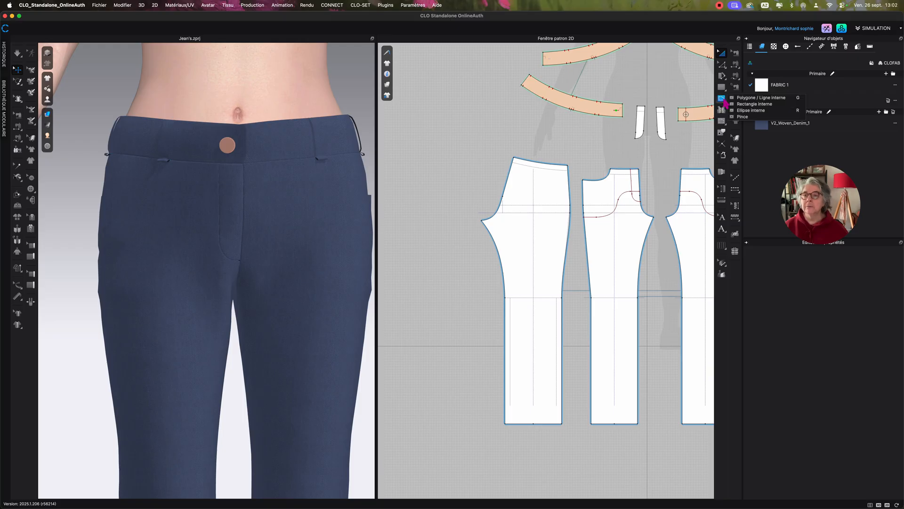
click(753, 104)
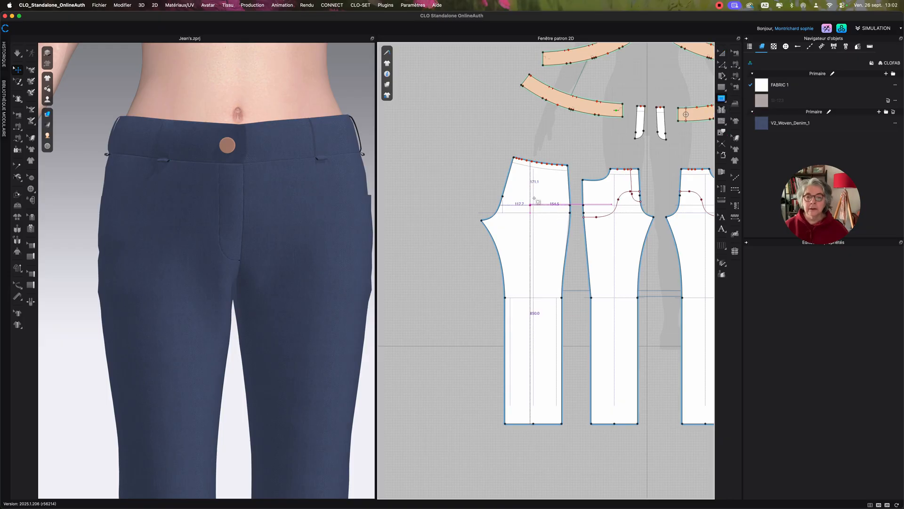
click(534, 200)
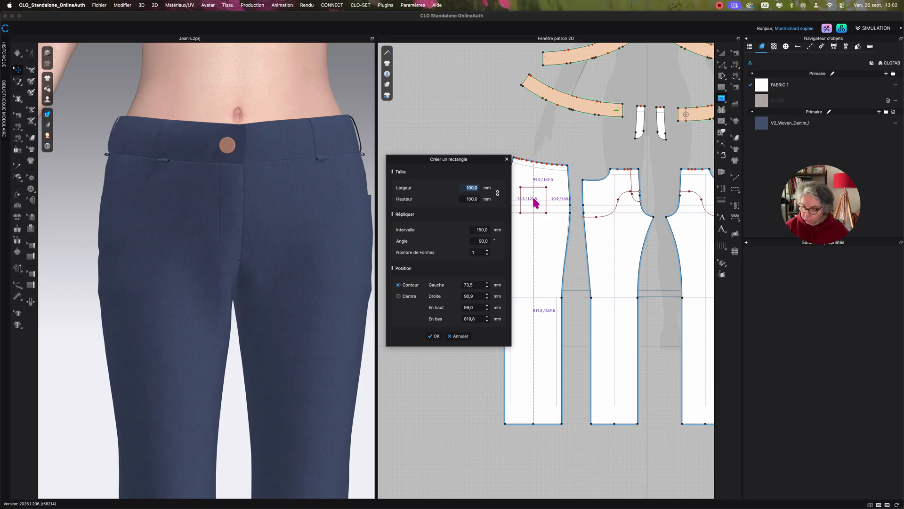
text(180)
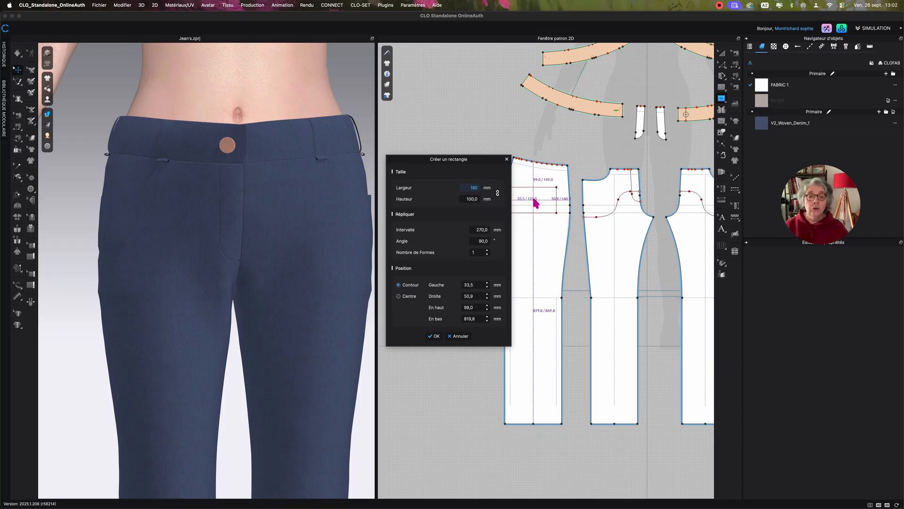
drag(494, 160, 447, 147)
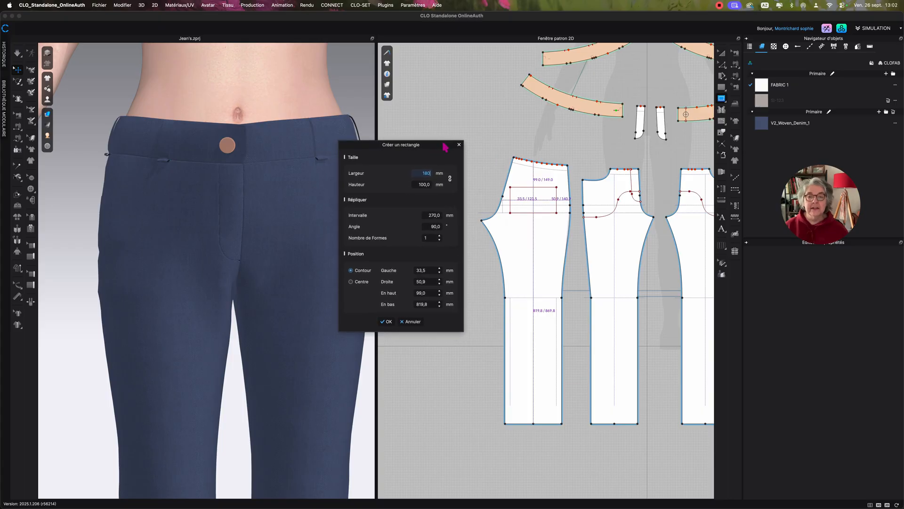
click(414, 185)
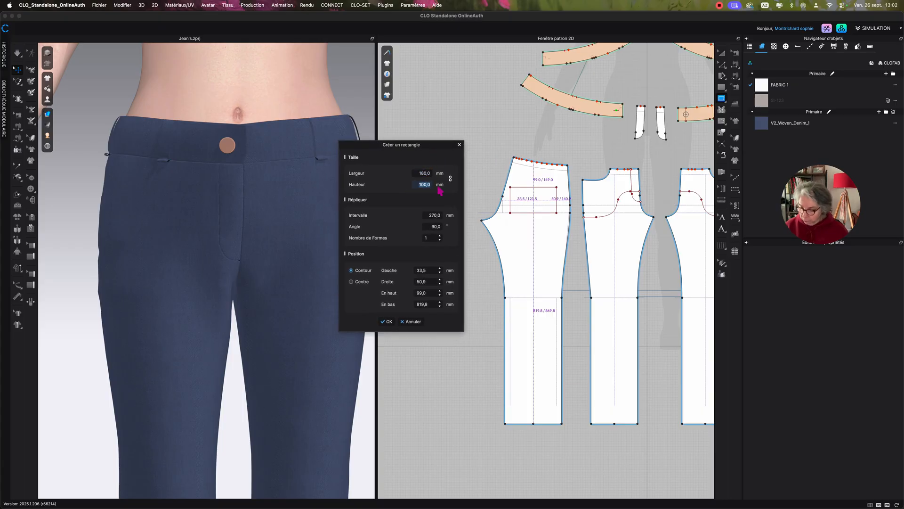
text(150)
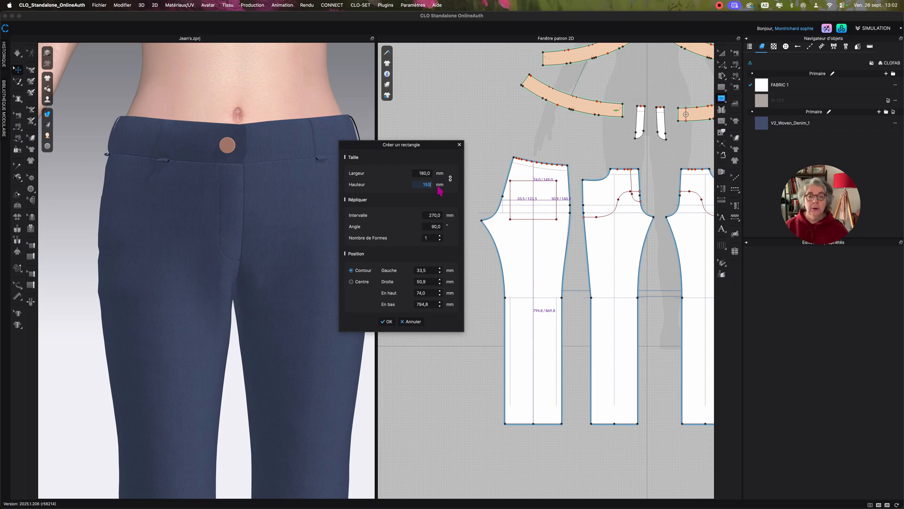
click(389, 322)
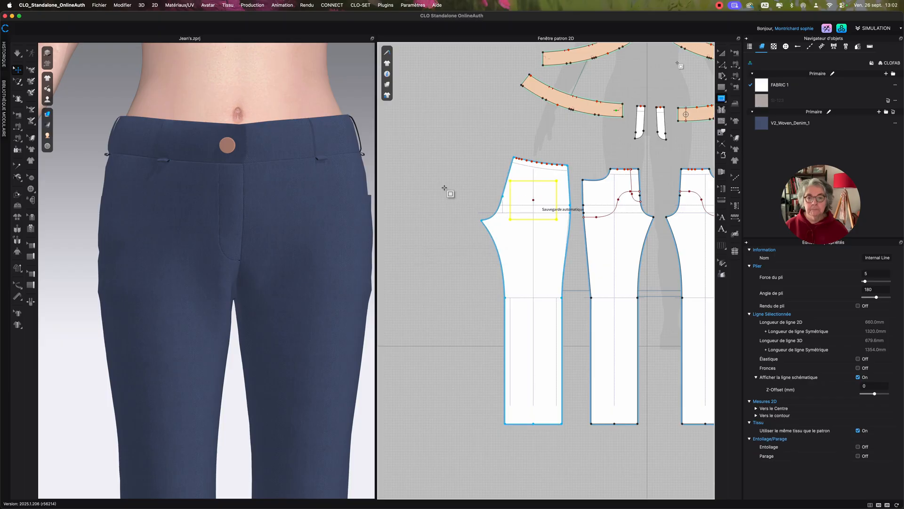
Move the whole internal rectangle up toward the waist and slightly toward the side seam of the back trouser pattern.
click(723, 65)
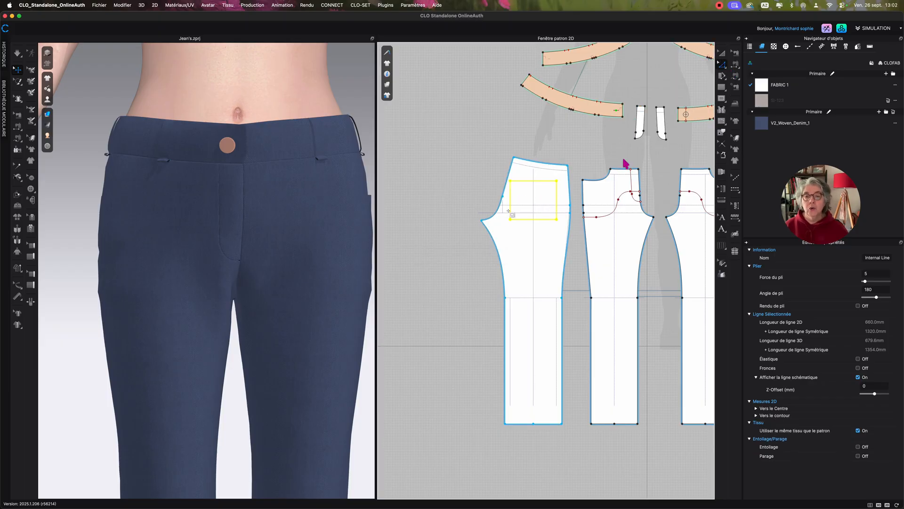
scroll(484, 150, up, 10)
click(554, 137)
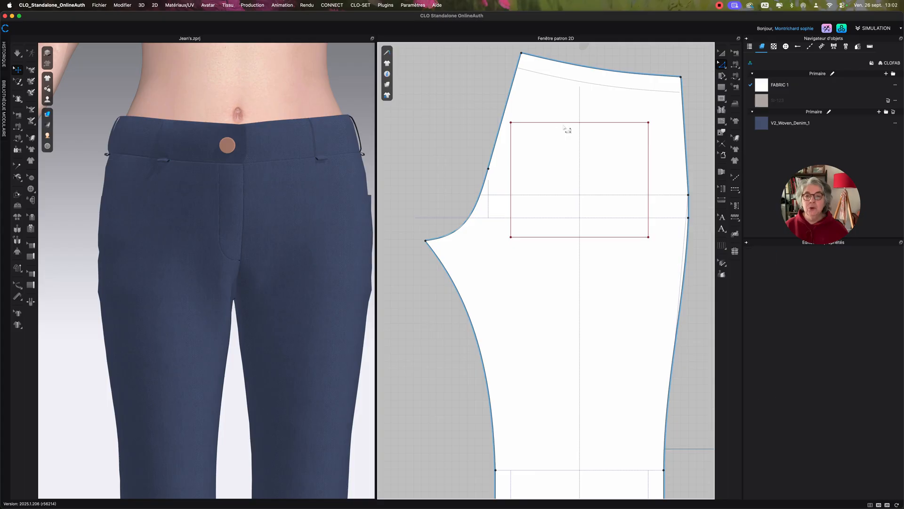
click(512, 173)
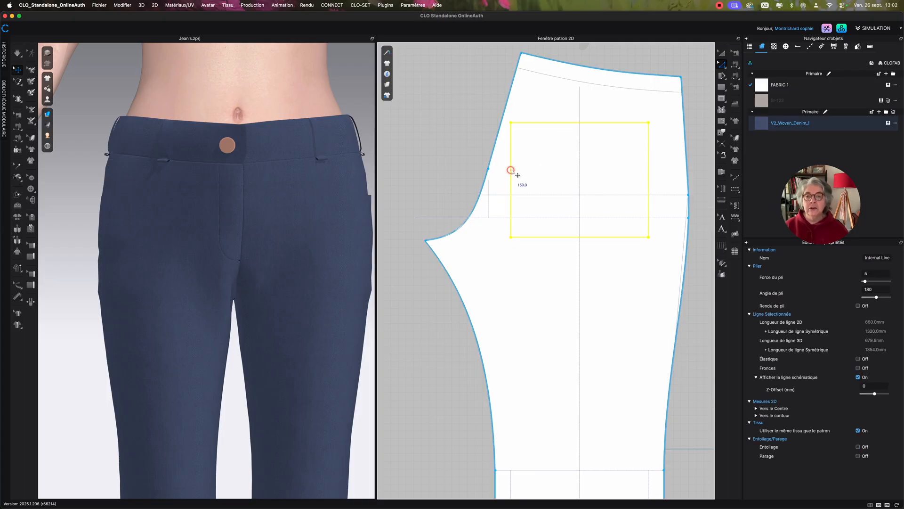
drag(524, 165, 530, 147)
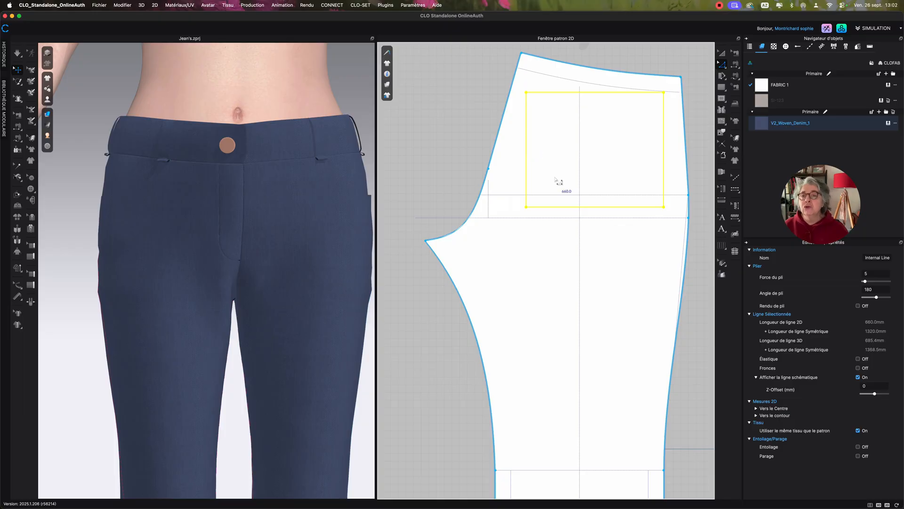
click(599, 266)
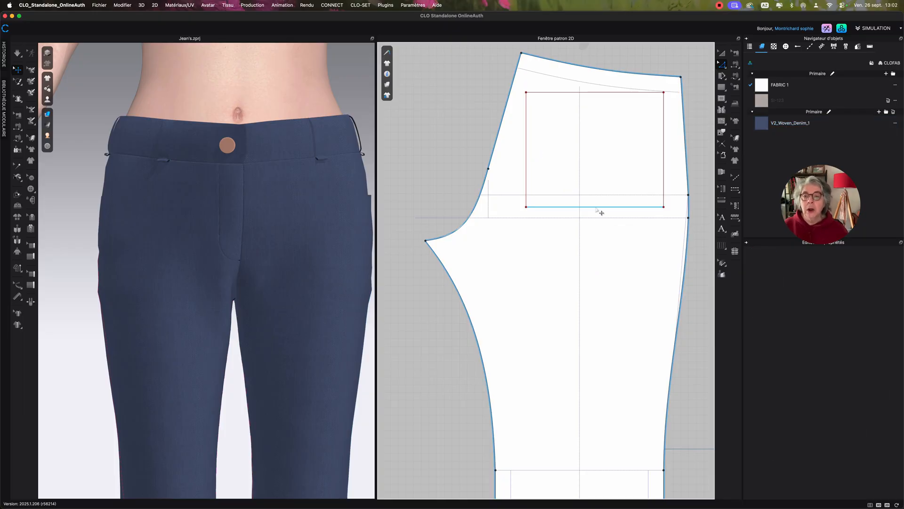
Divide the lower edge of the pocket rectangle uniformly into two equal segments.
click(597, 208)
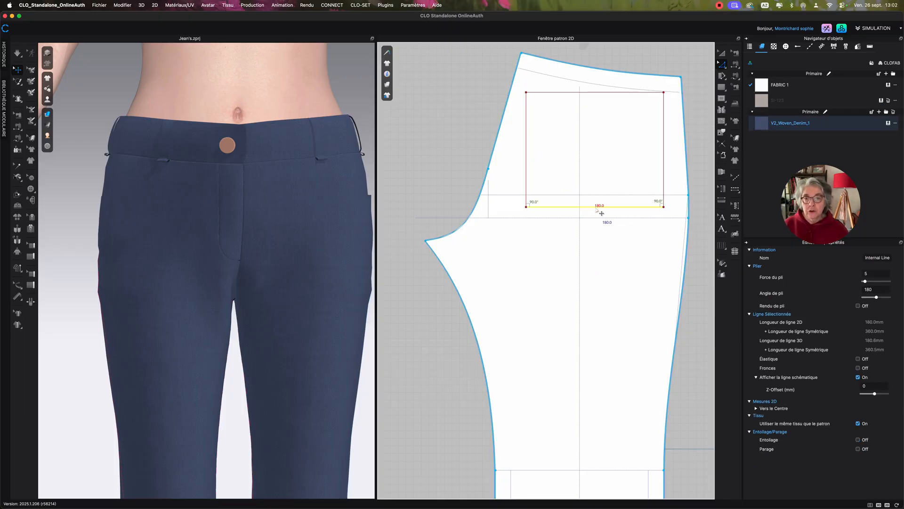
mouse_move(74, 213)
right_down()
mouse_move(162, 210)
mouse_move(141, 208)
right_up()
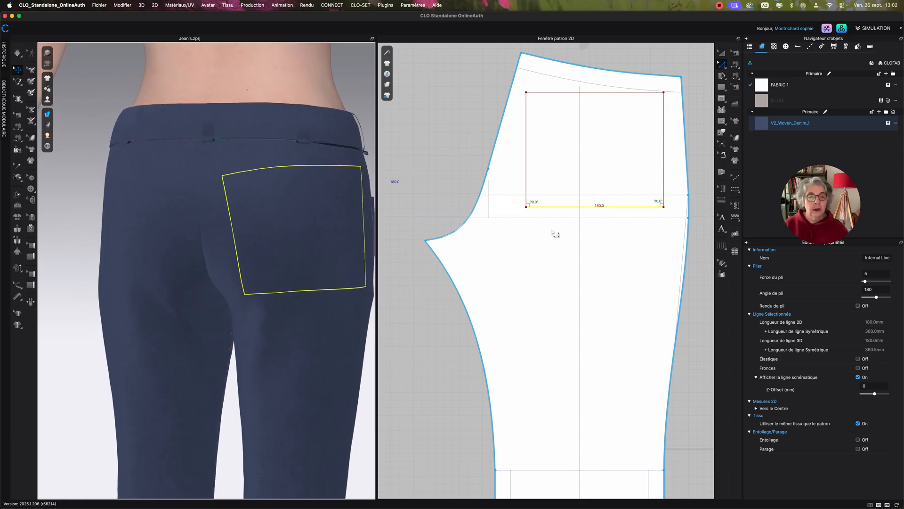
right_click(591, 208)
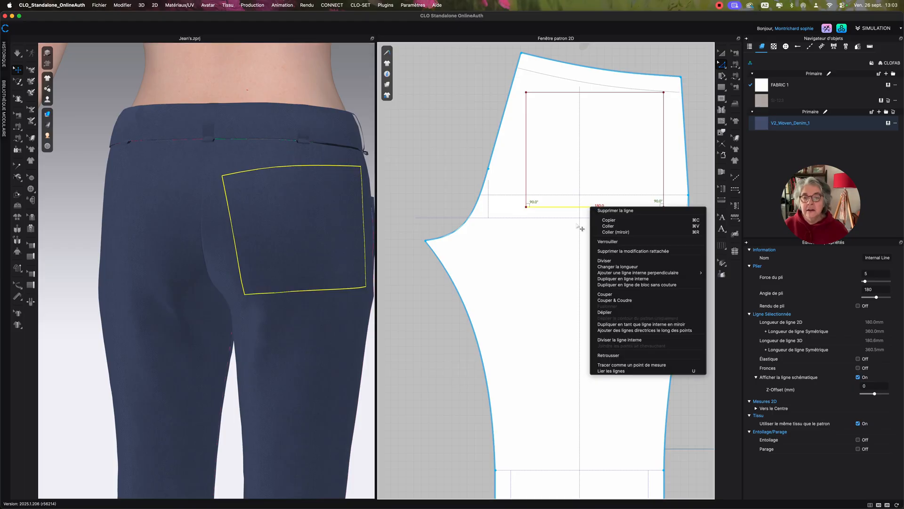
click(605, 260)
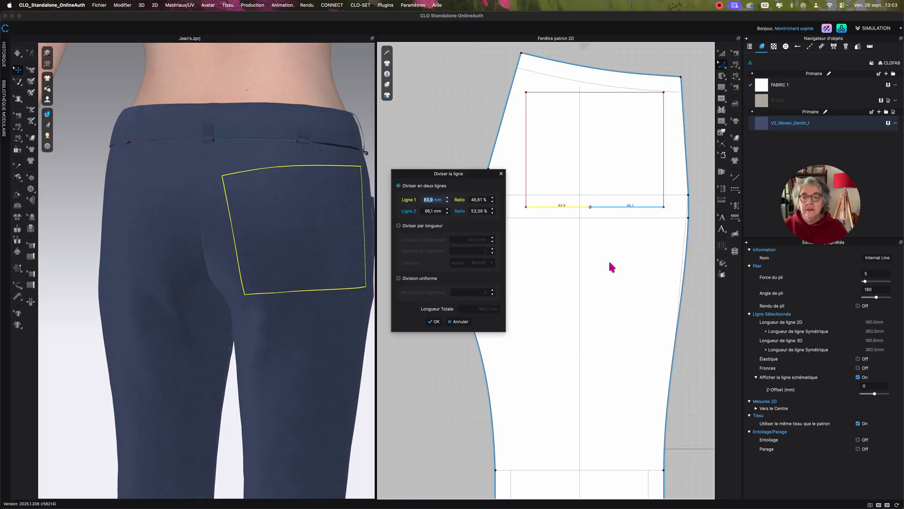
click(420, 278)
click(437, 323)
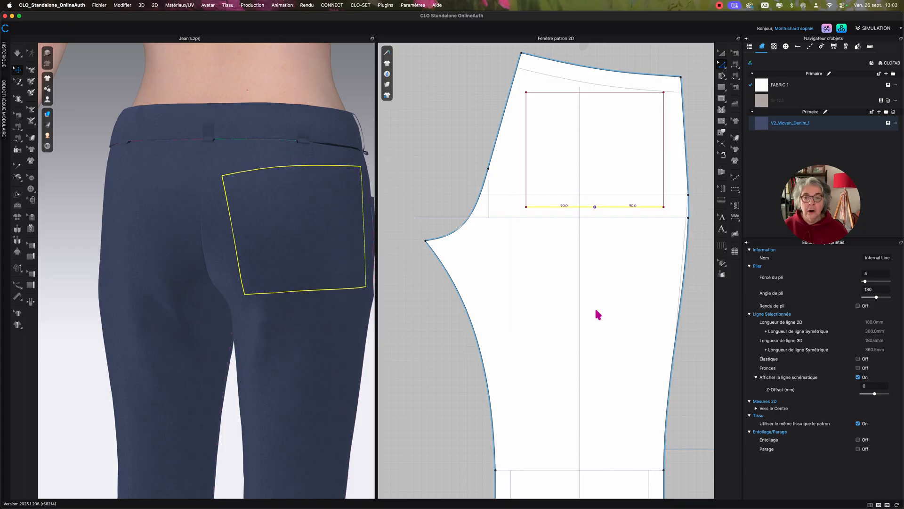
click(618, 237)
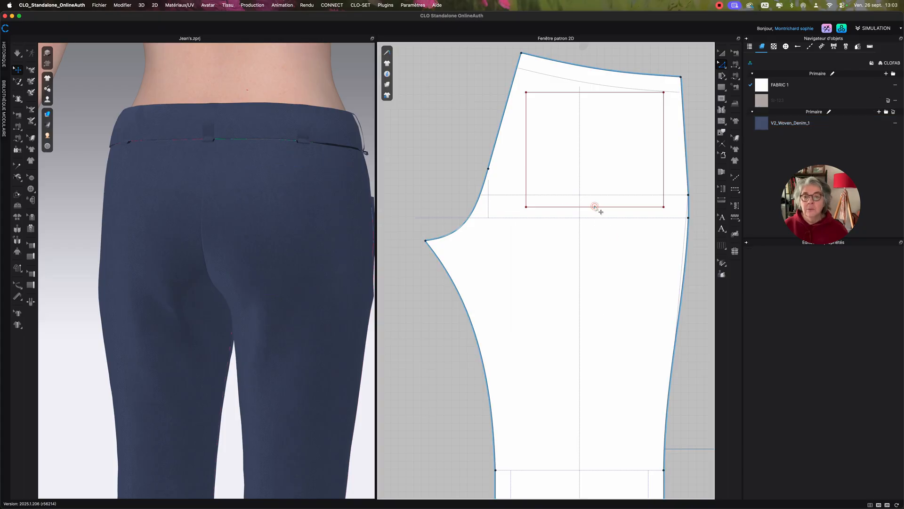
Move the midpoint of the pocket's lower edge straight down by 20 mm to form a point.
click(595, 207)
drag(600, 212, 600, 222)
right_click(596, 219)
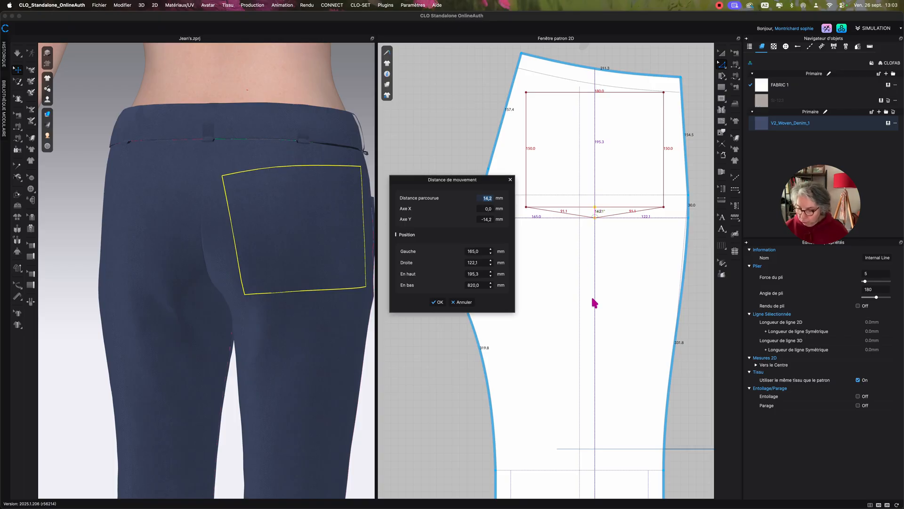
text(20)
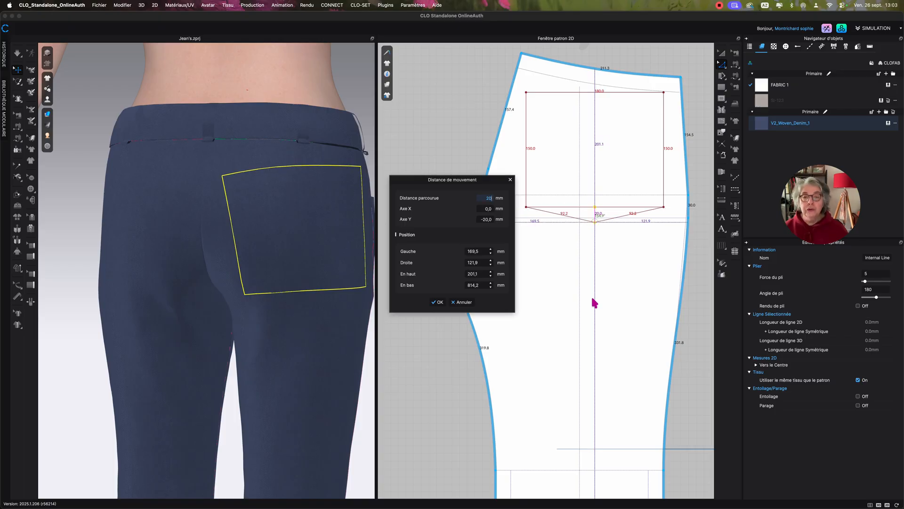
click(439, 303)
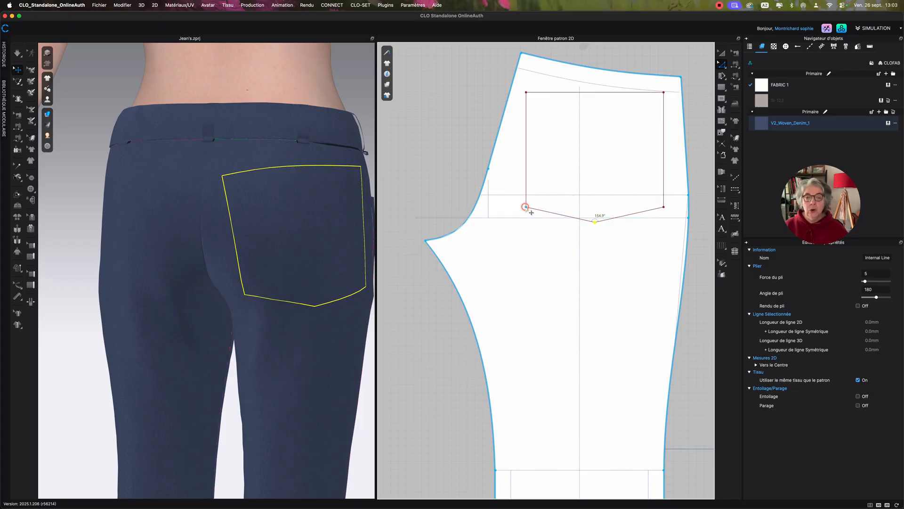
Move the pocket's lower-left corner horizontally inward by 10 mm.
drag(531, 212, 538, 212)
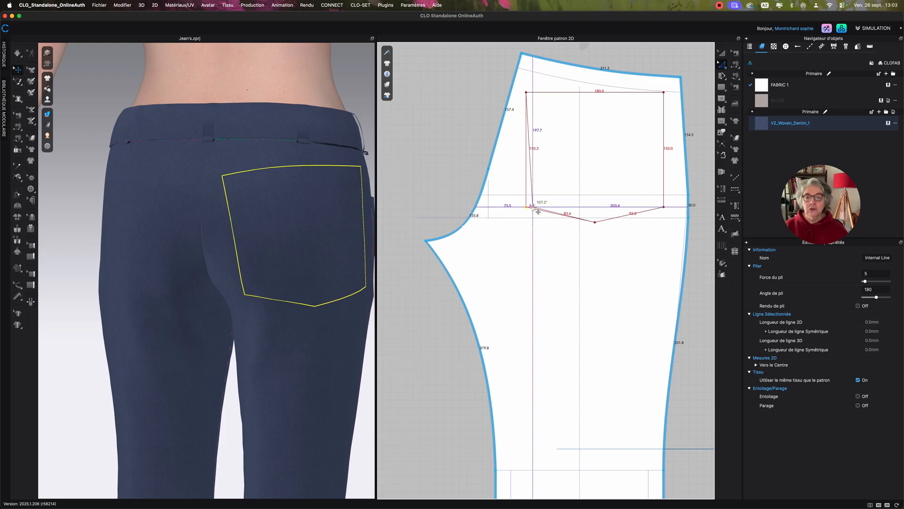
right_click(538, 212)
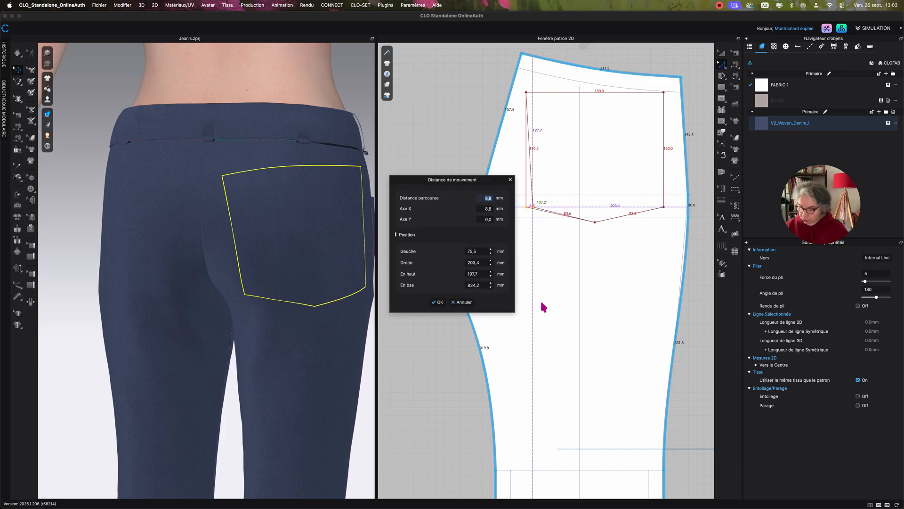
text(10)
click(437, 302)
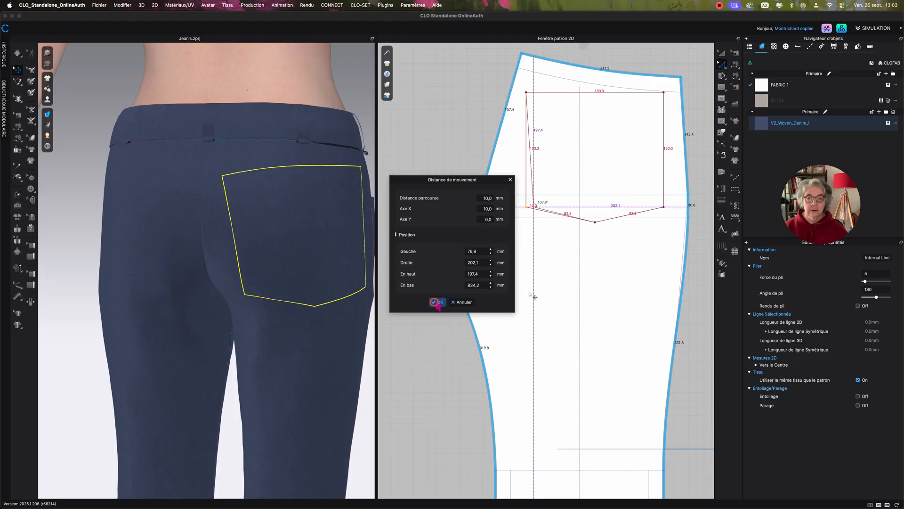
Start an exact move of the pocket's lower-right corner, with 0 mm on the X axis and a 9 mm distance.
drag(669, 212, 665, 211)
right_click(665, 211)
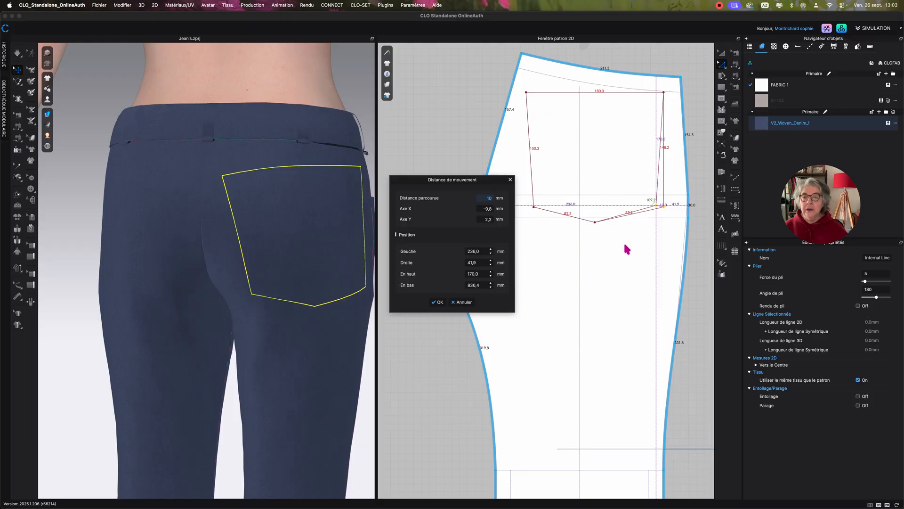
click(494, 208)
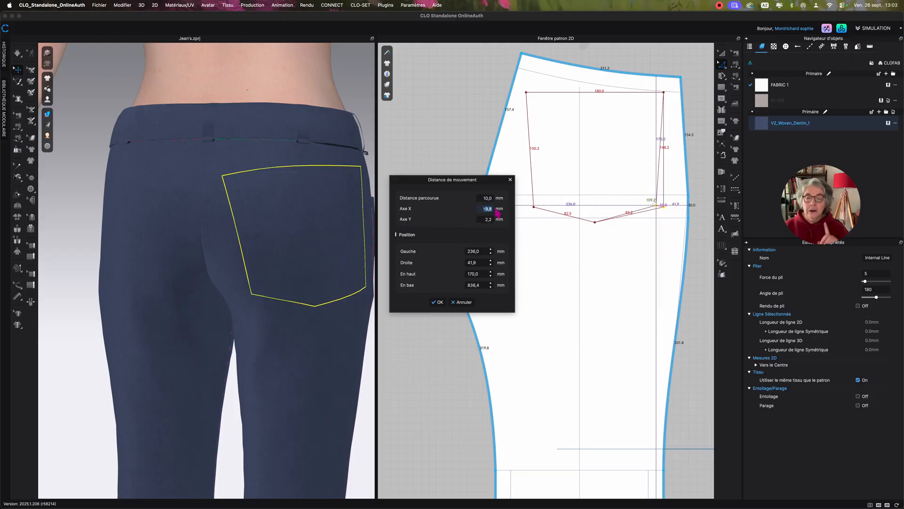
text(0)
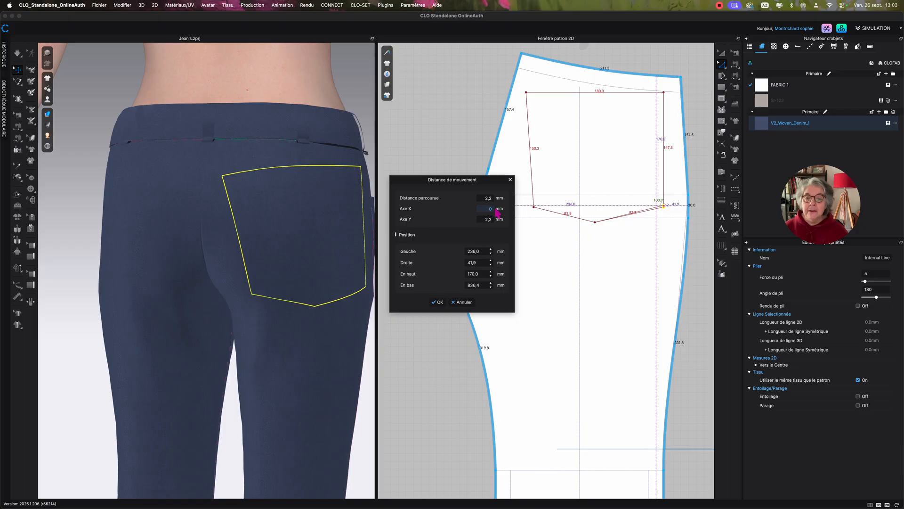
click(484, 200)
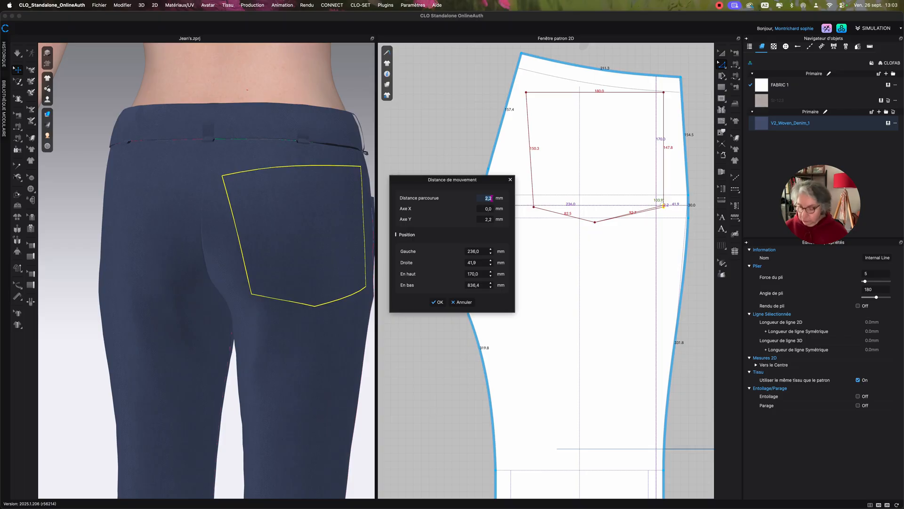
text(9)
key(Return)
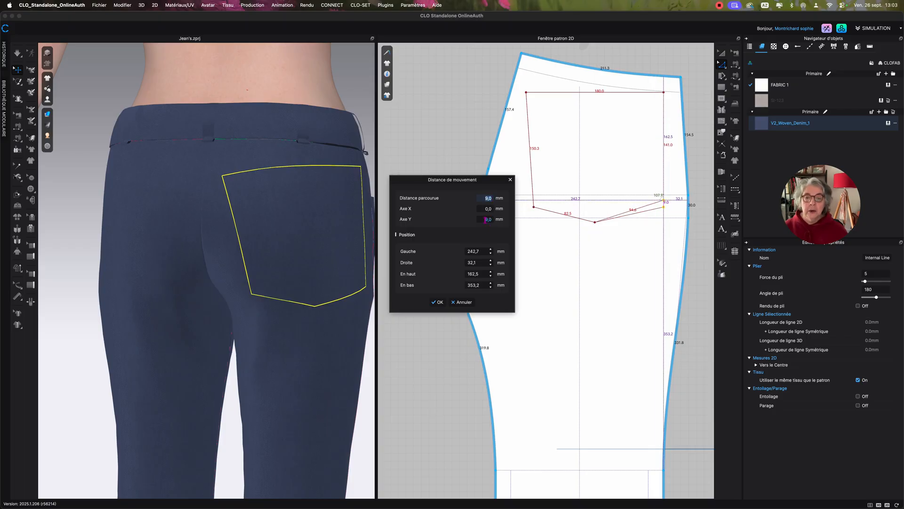
Try a movement distance of 10 mm and an X-axis offset of 10 mm for the lower-right corner.
click(485, 219)
click(481, 198)
text(10)
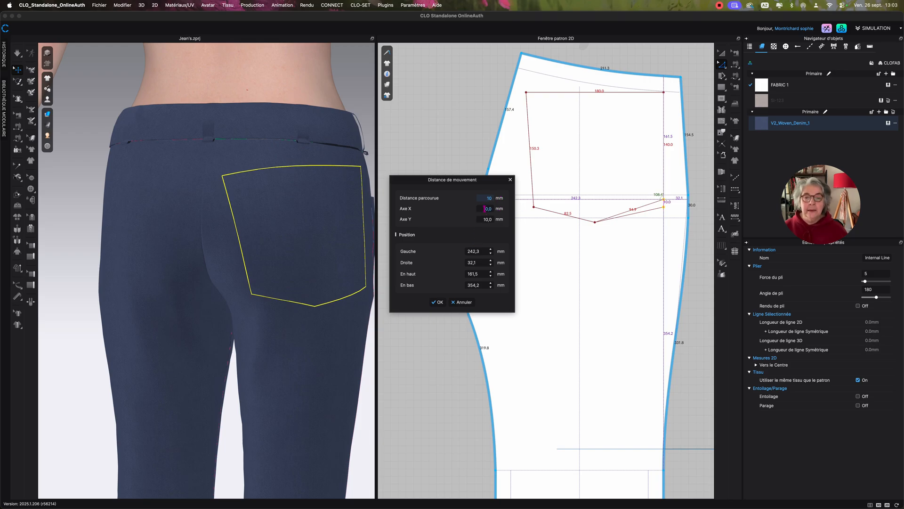
click(485, 209)
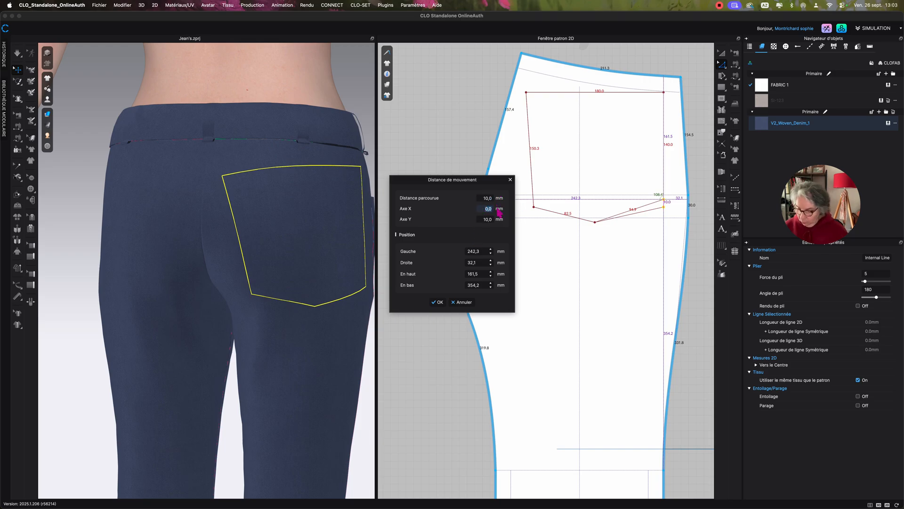
text(10)
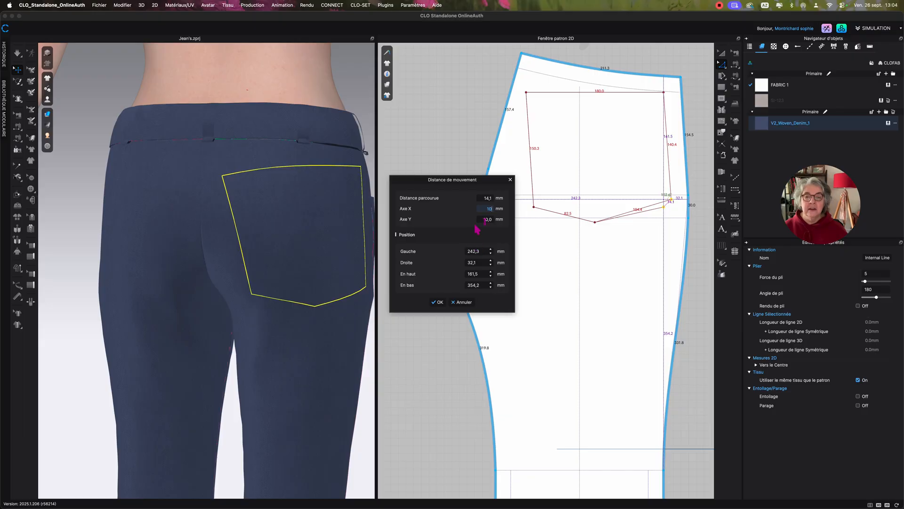
Reset both the X-axis and Y-axis offsets of the pocket's lower-right corner to 0 mm.
click(482, 220)
text(0)
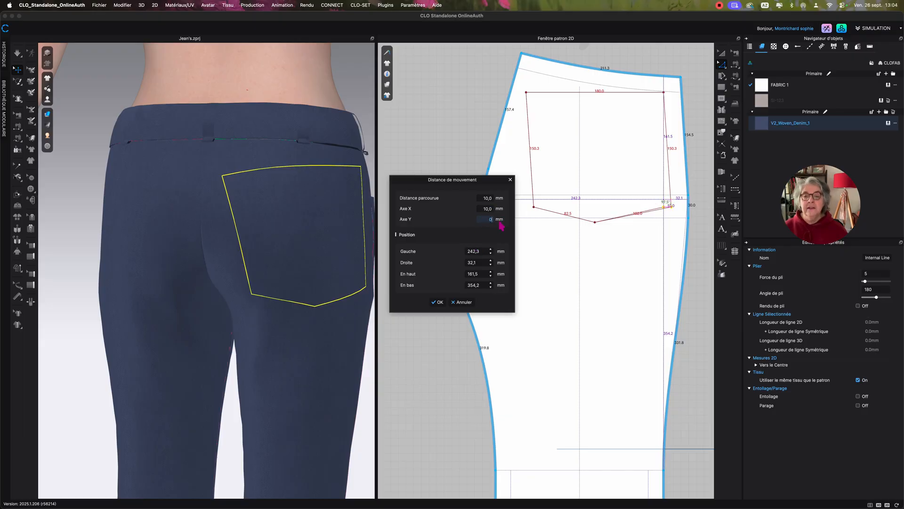
click(483, 198)
click(491, 209)
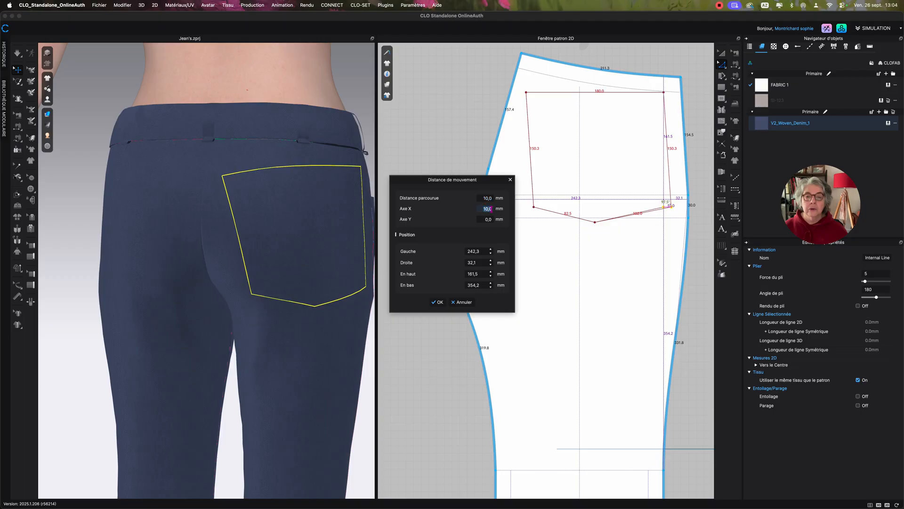
text(0)
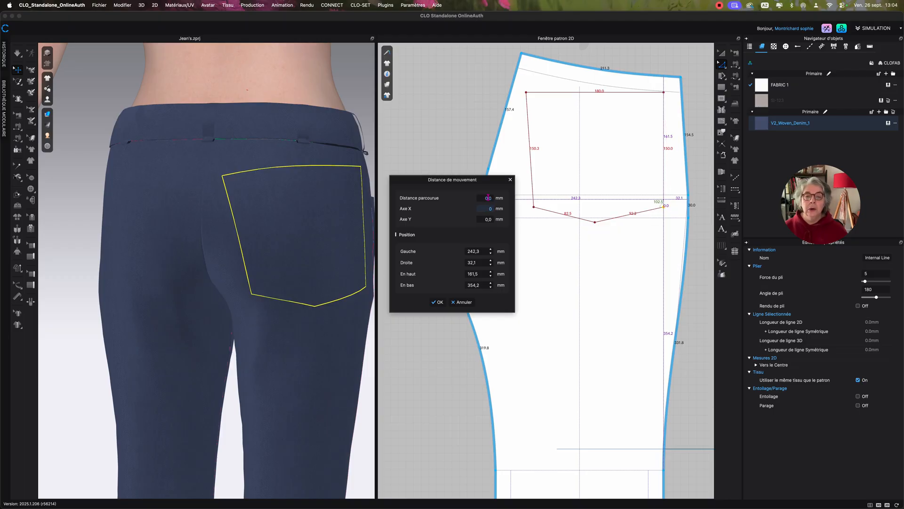
Move the pocket's lower-right corner horizontally inward by 10 mm, with -10 mm on the X axis, and apply the move.
click(487, 197)
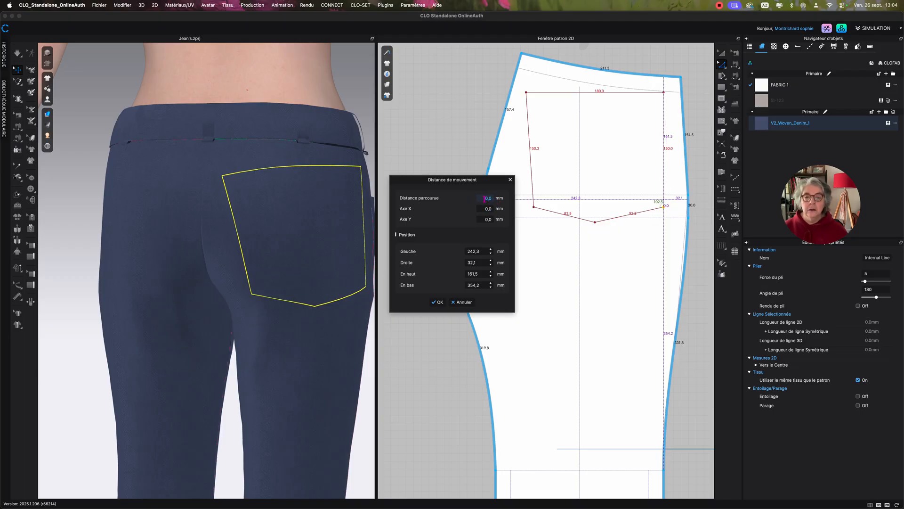
drag(484, 198, 495, 197)
text(10)
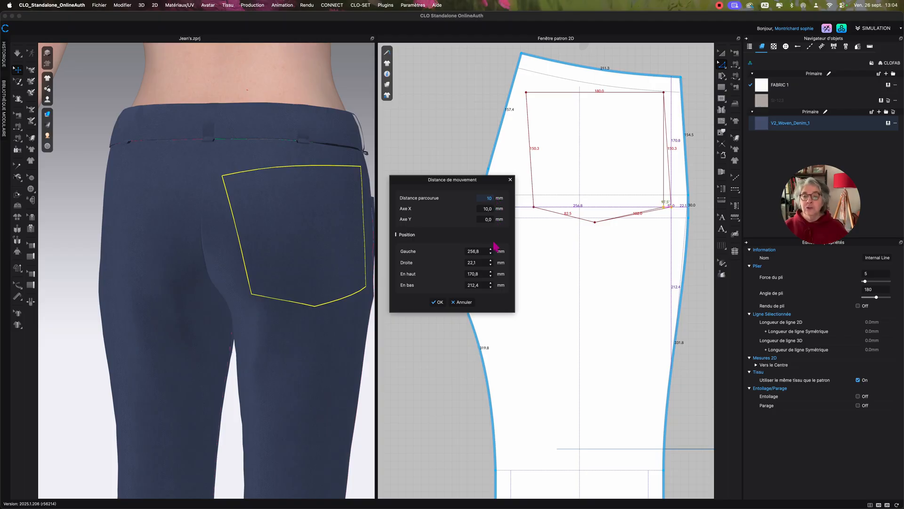
click(483, 209)
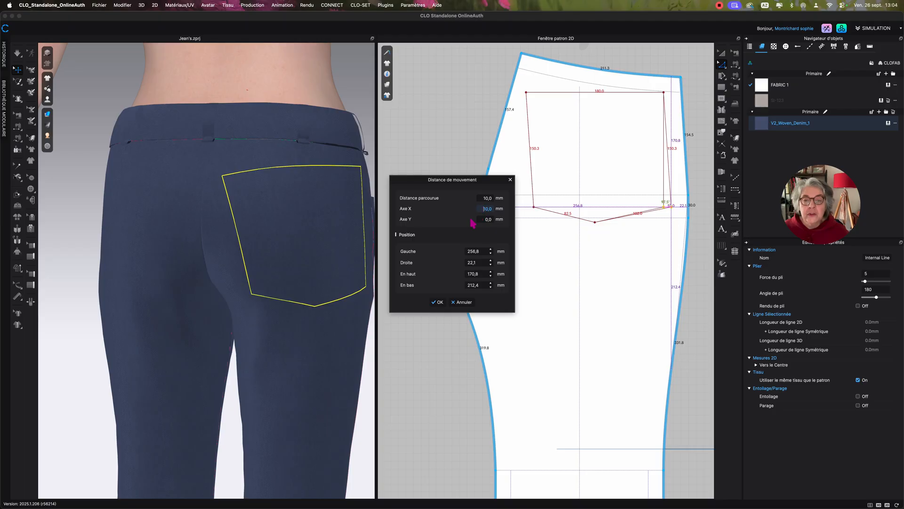
text(-)
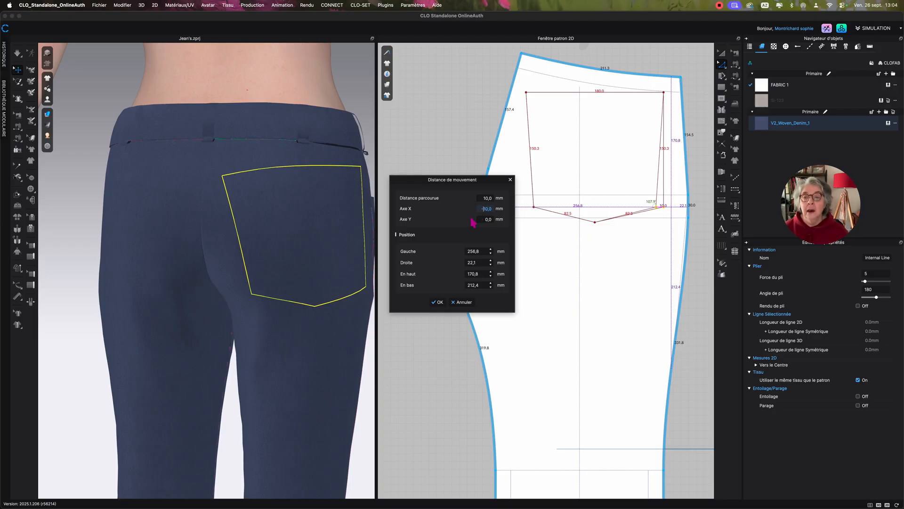
click(437, 302)
click(457, 130)
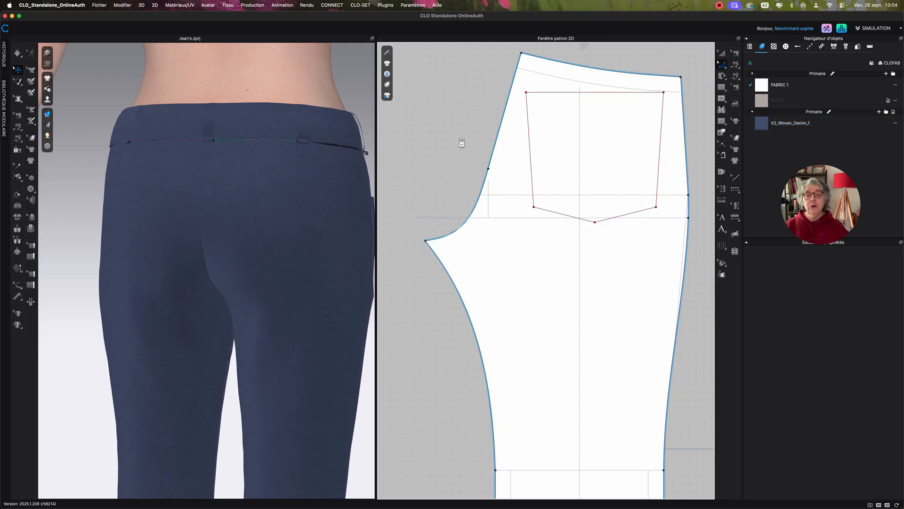
Clone the pocket outline as a separate pattern piece with sewing and place it beside the back leg, outside the row of leg pieces.
scroll(462, 143, down, 8)
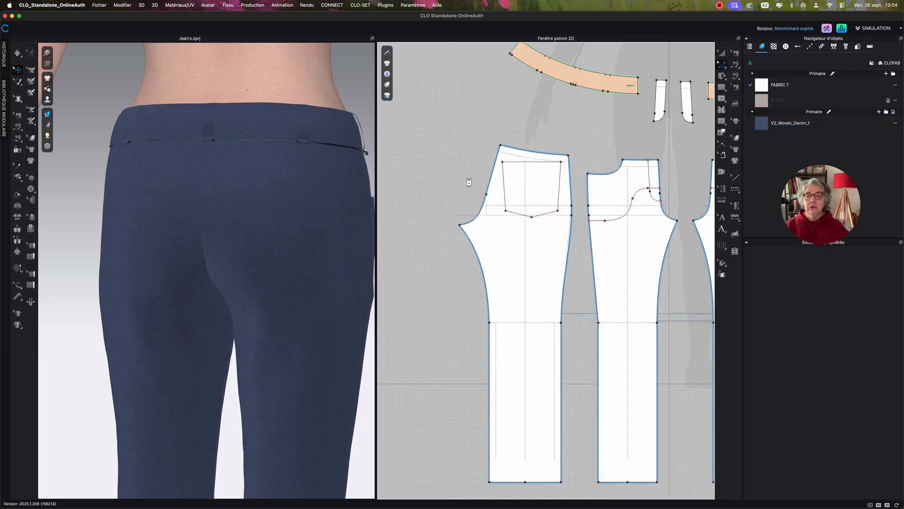
scroll(468, 181, down, 6)
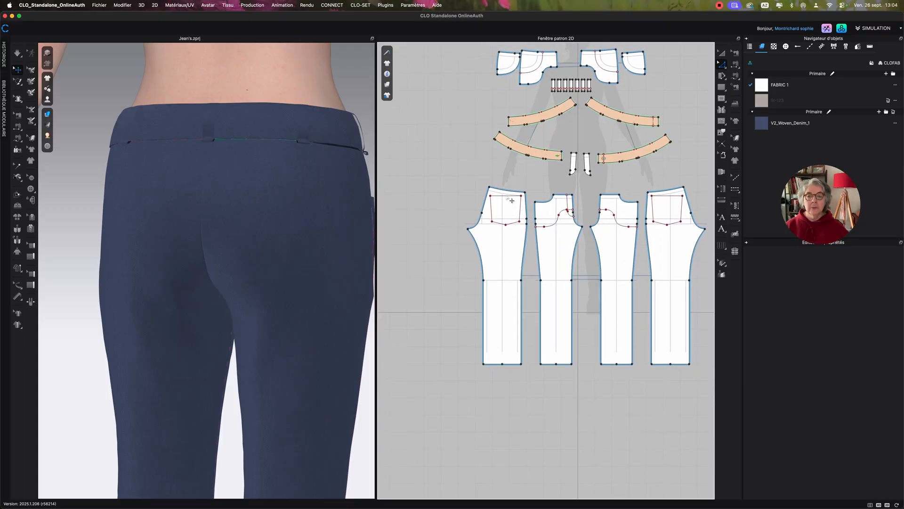
click(511, 201)
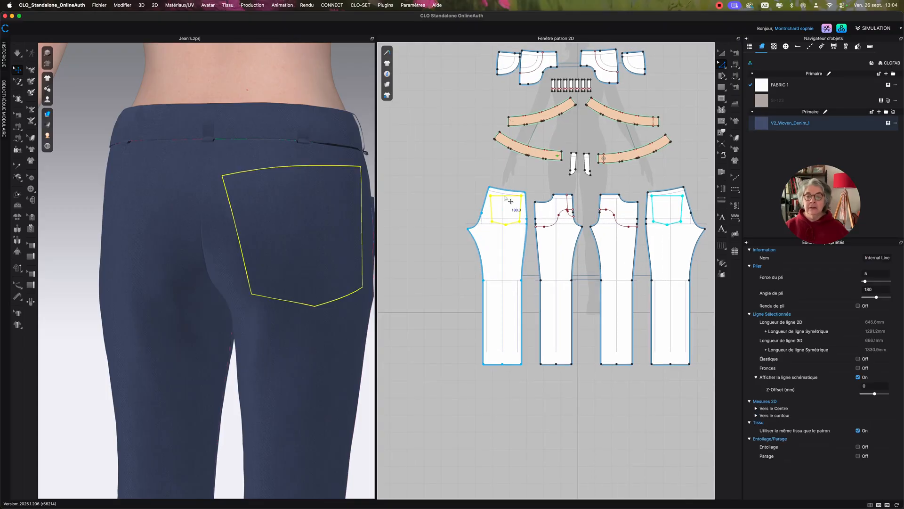
right_click(506, 199)
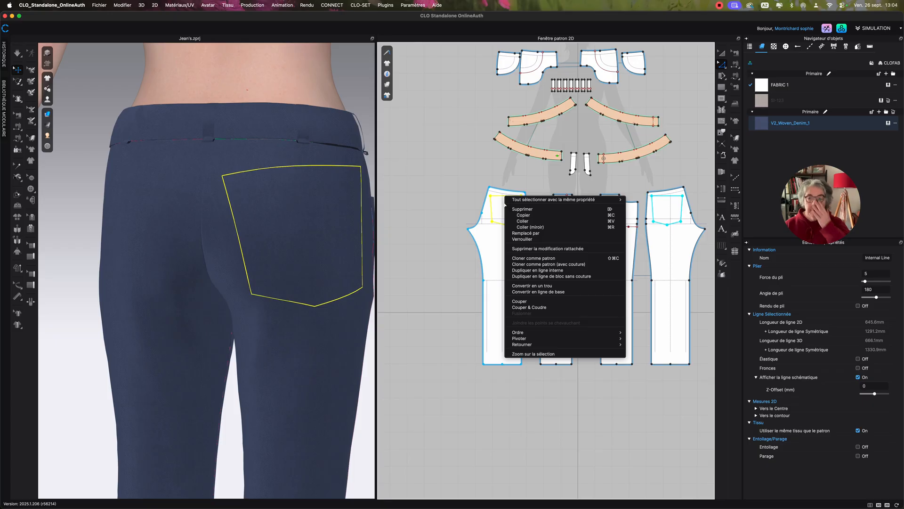
click(556, 265)
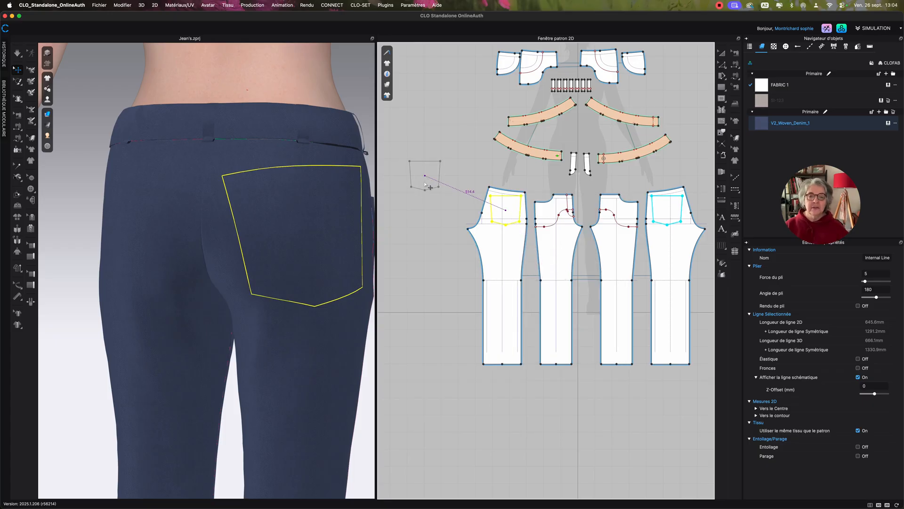
middle_drag(444, 225, 473, 256)
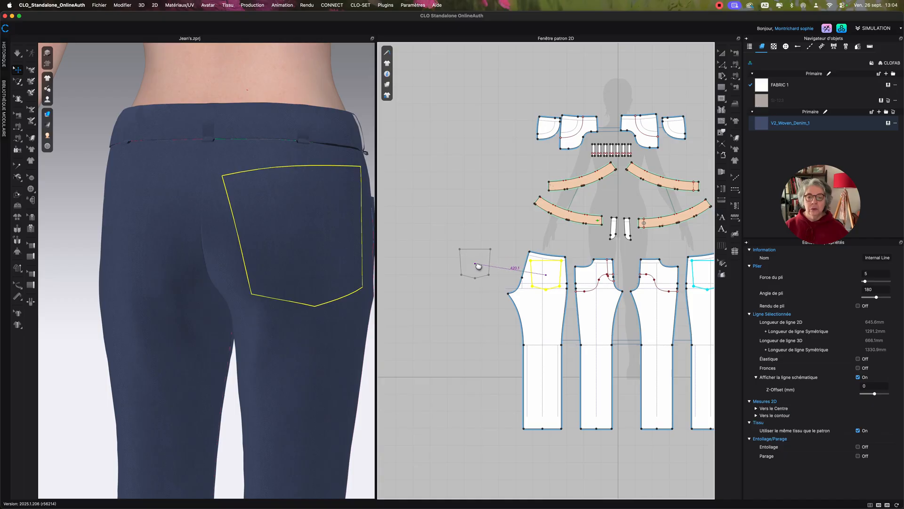
click(487, 226)
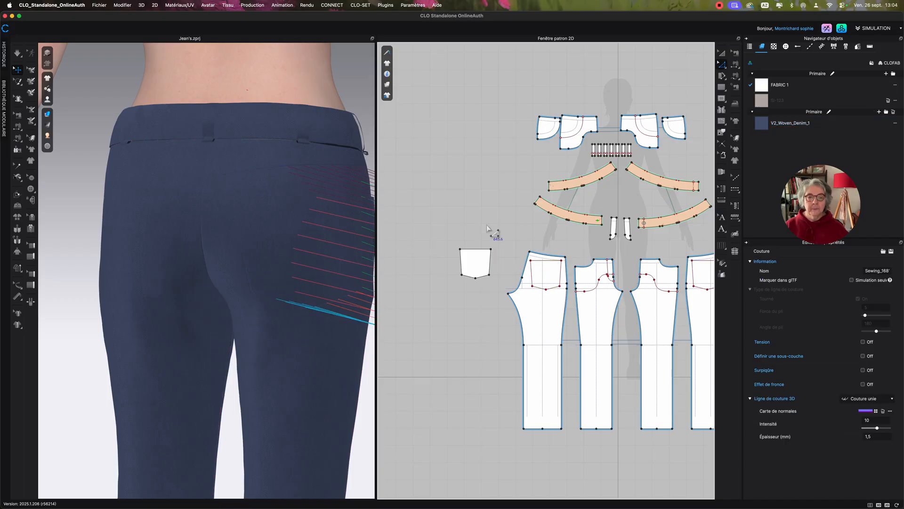
Superimpose the cloned pocket piece onto the back of the jeans in 3D with the Superposer (En-dessous) option.
scroll(255, 215, down, 5)
middle_drag(198, 178, 86, 140)
scroll(321, 231, down, 5)
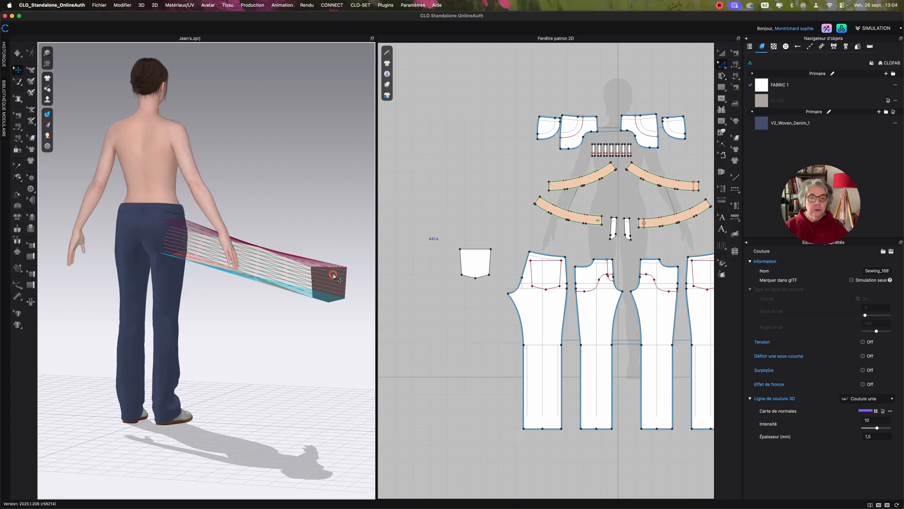
click(333, 277)
right_click(333, 277)
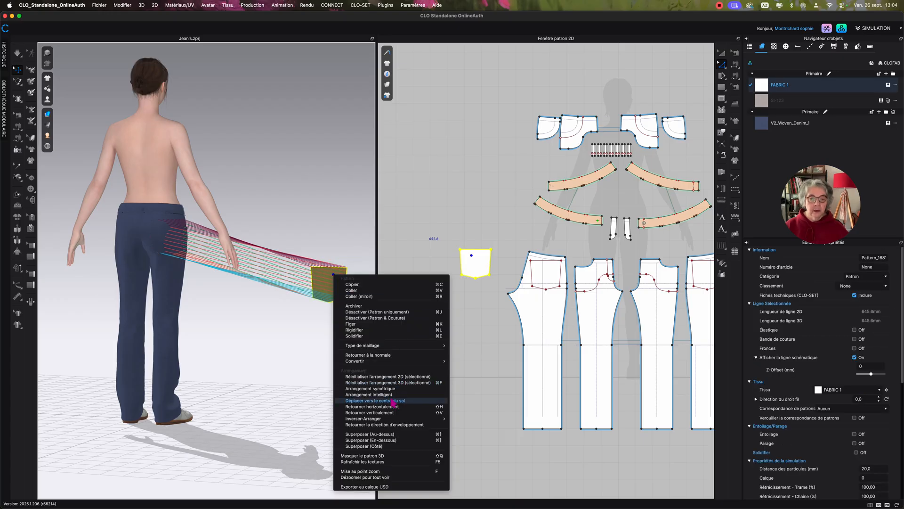
click(395, 440)
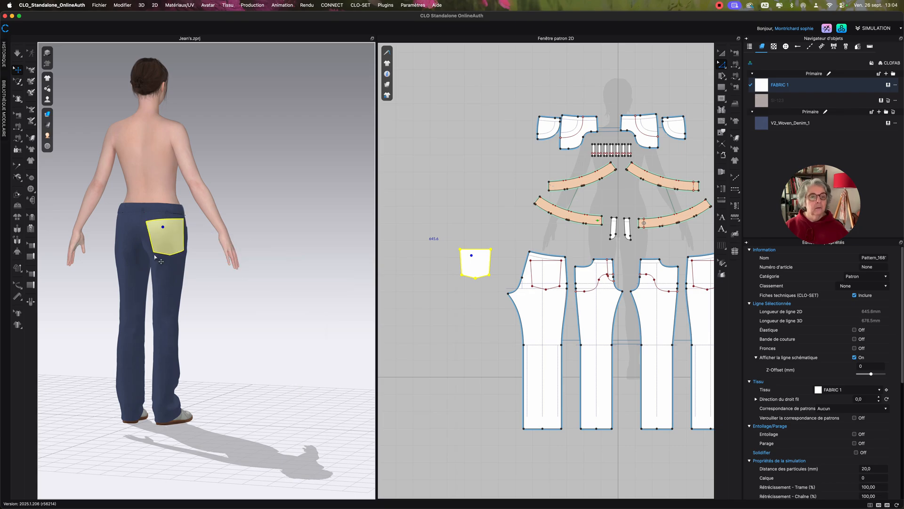
Delete the seam joining the pocket's upper edge to the back leg so that the pocket opening is free.
scroll(250, 222, up, 5)
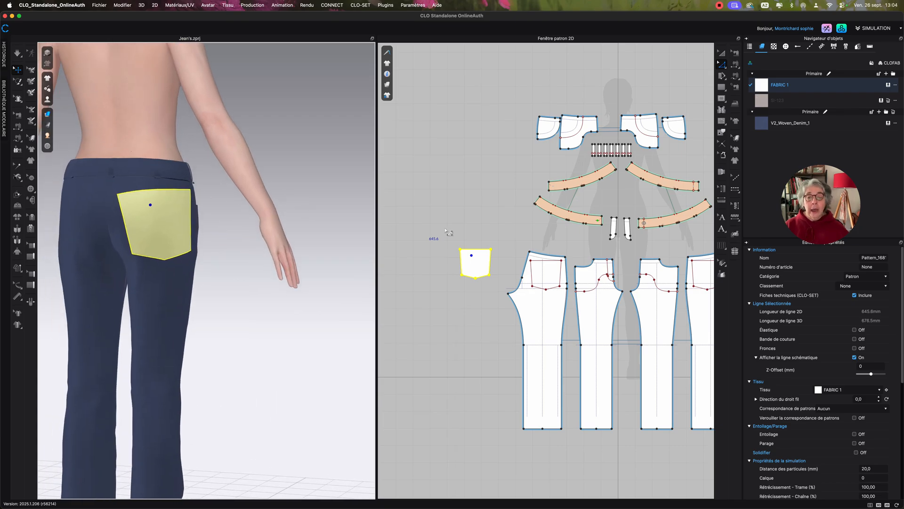
scroll(486, 230, up, 3)
middle_drag(485, 223, 467, 203)
click(467, 204)
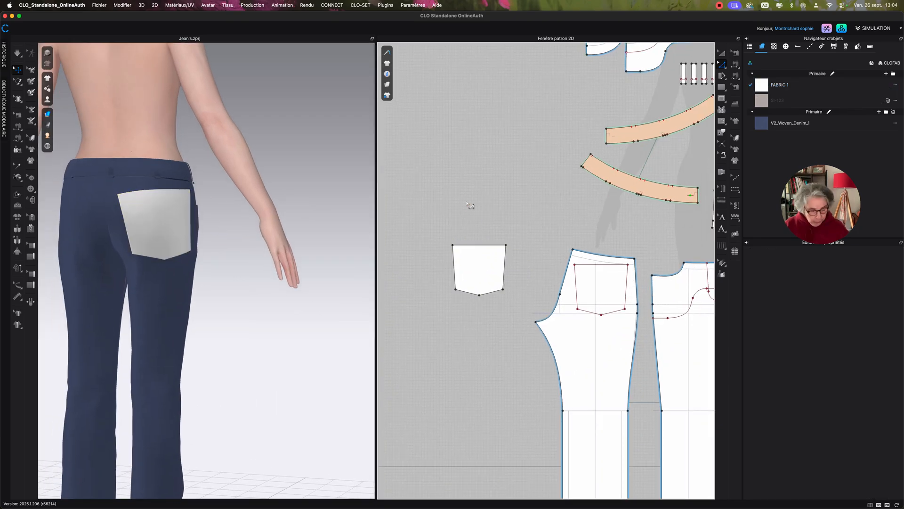
key(s)
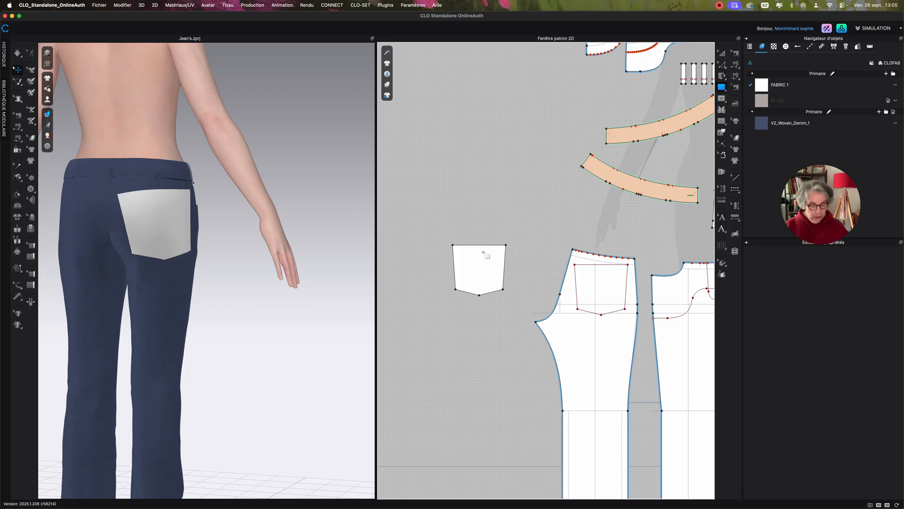
key(z)
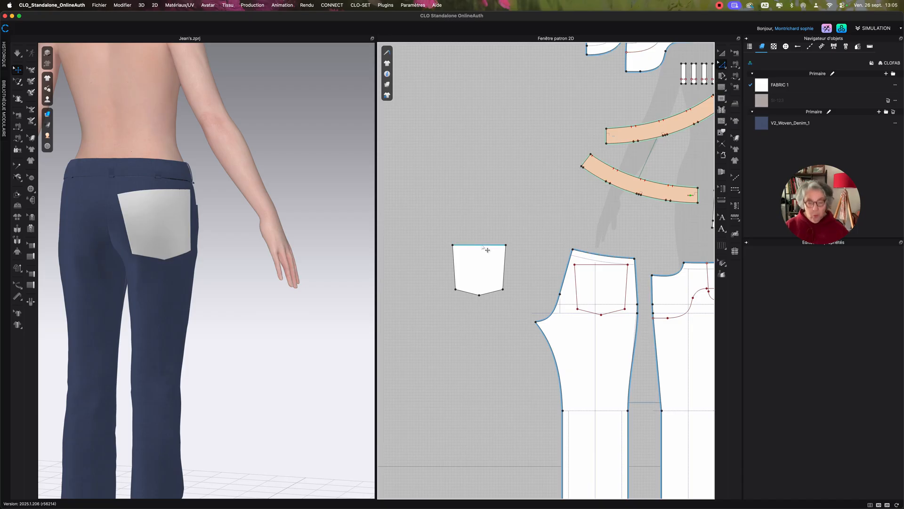
key(b)
click(487, 242)
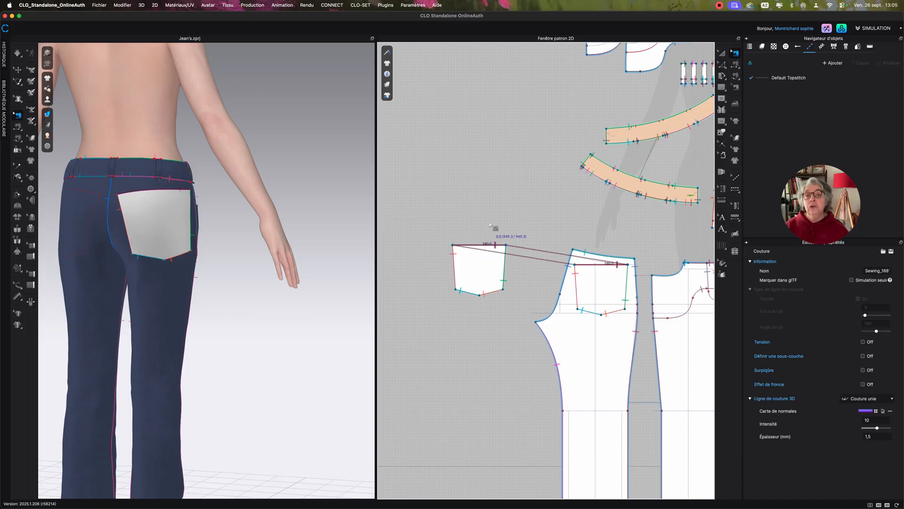
click(493, 227)
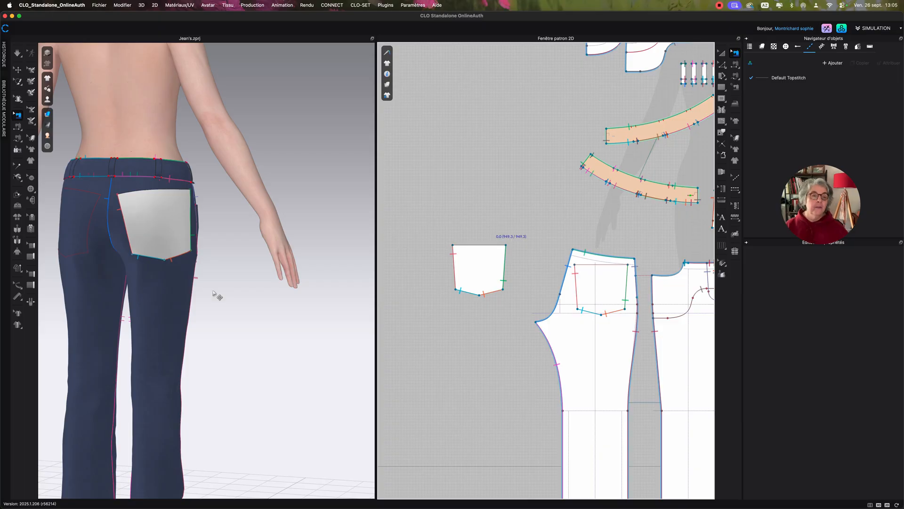
Run the simulation briefly to settle the sewn pocket on the back of the jeans.
key(space)
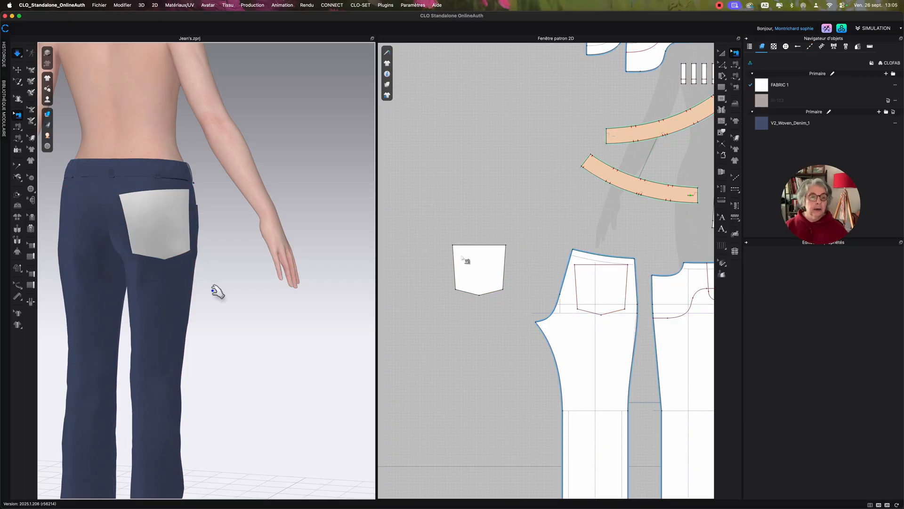
key(b)
scroll(480, 218, down, 5)
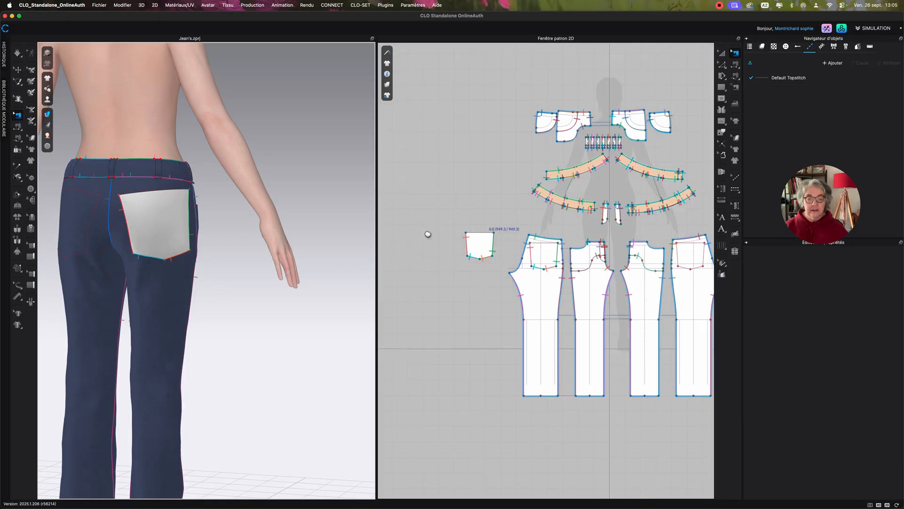
middle_drag(451, 248, 411, 258)
key(space)
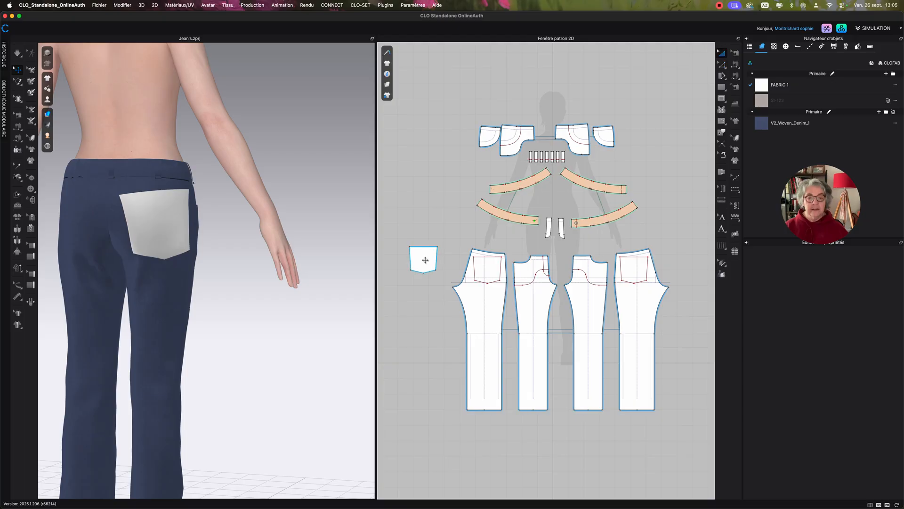
Create a symmetric copy of the pocket piece with sewing and place it beside the opposite back leg.
click(421, 259)
right_click(421, 260)
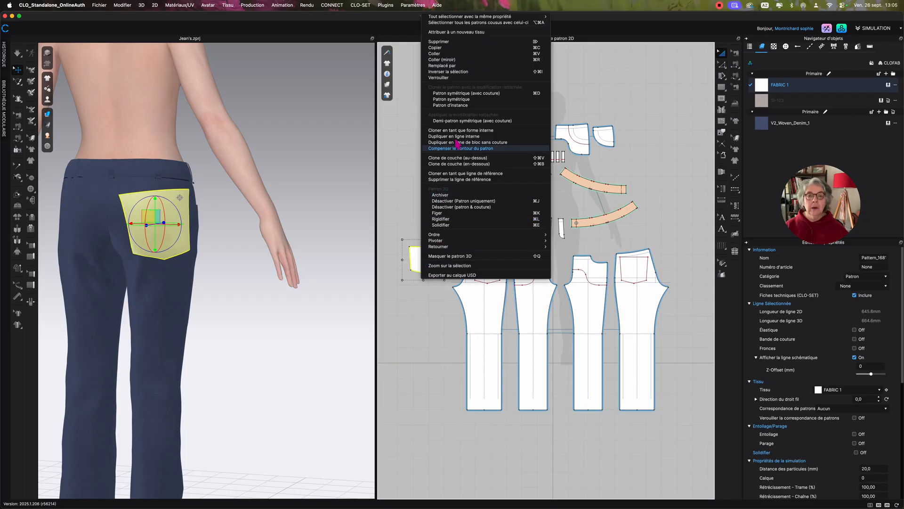
click(464, 95)
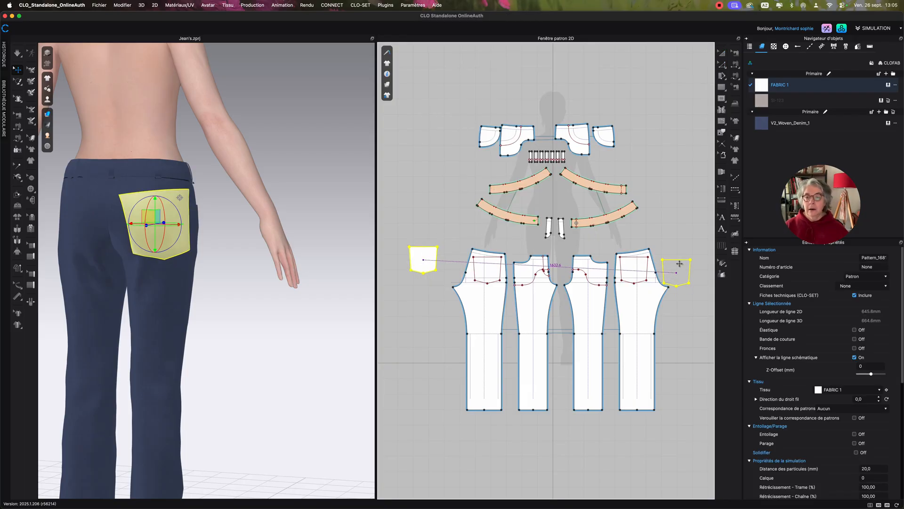
click(683, 269)
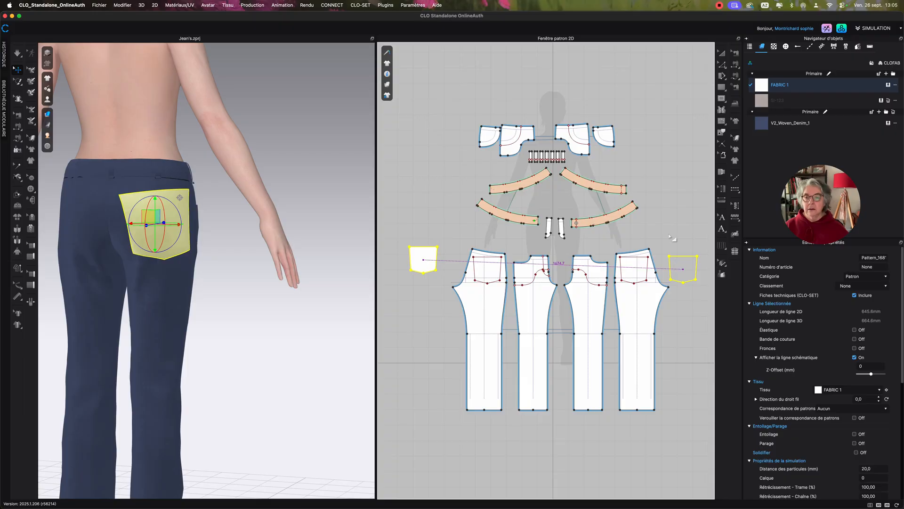
Assign the V2_Woven_Denim_1 fabric to both back pocket pieces.
scroll(653, 237, down, 3)
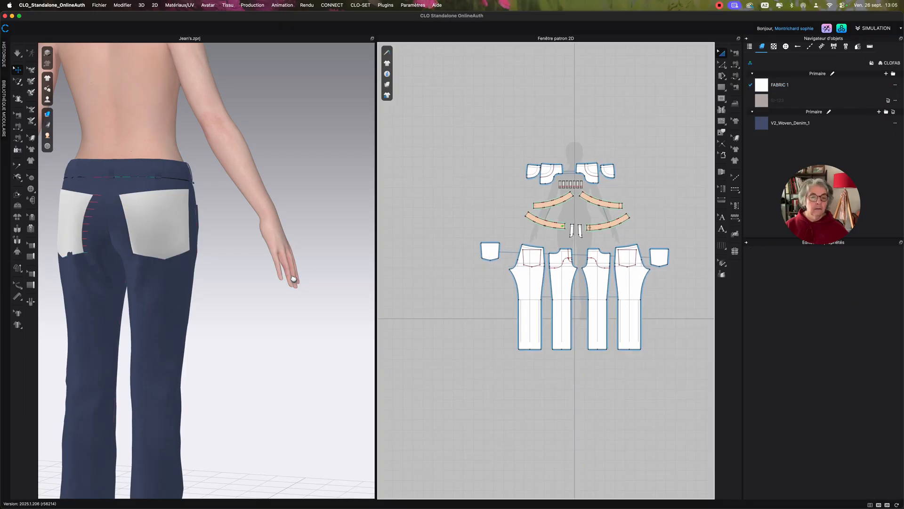
click(490, 252)
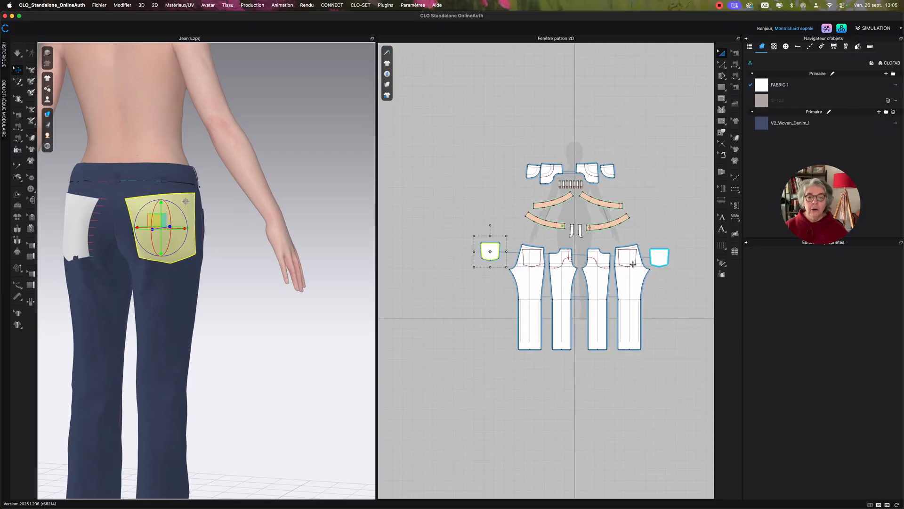
shift+click(660, 257)
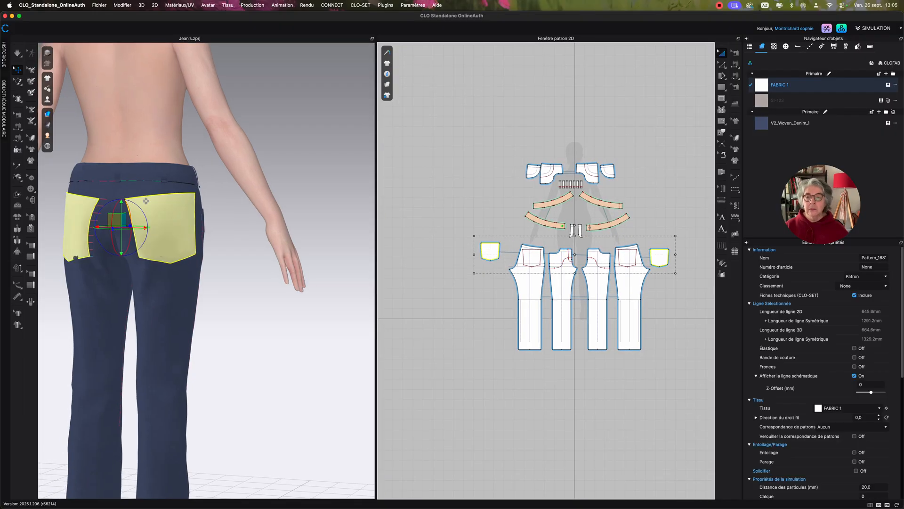
click(888, 123)
click(242, 270)
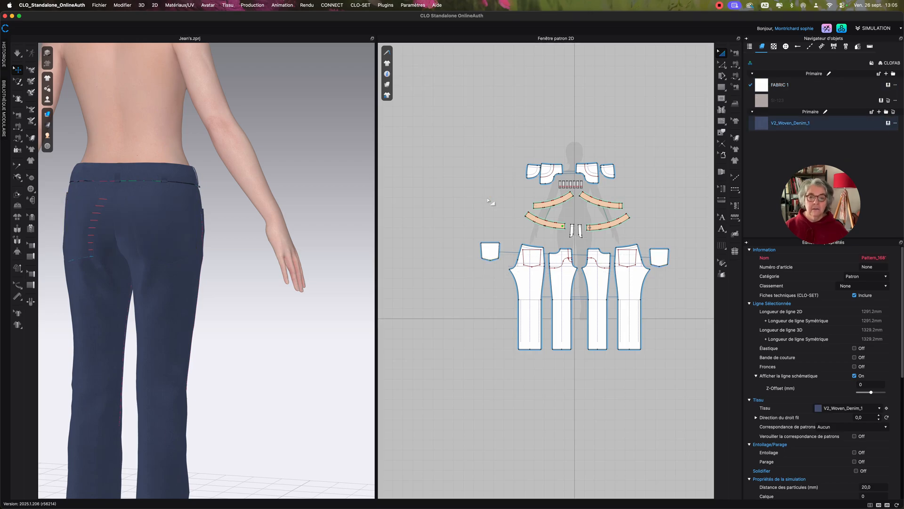
Simulate the jeans to sew and drape both denim back pockets, and stop the simulation.
key(space)
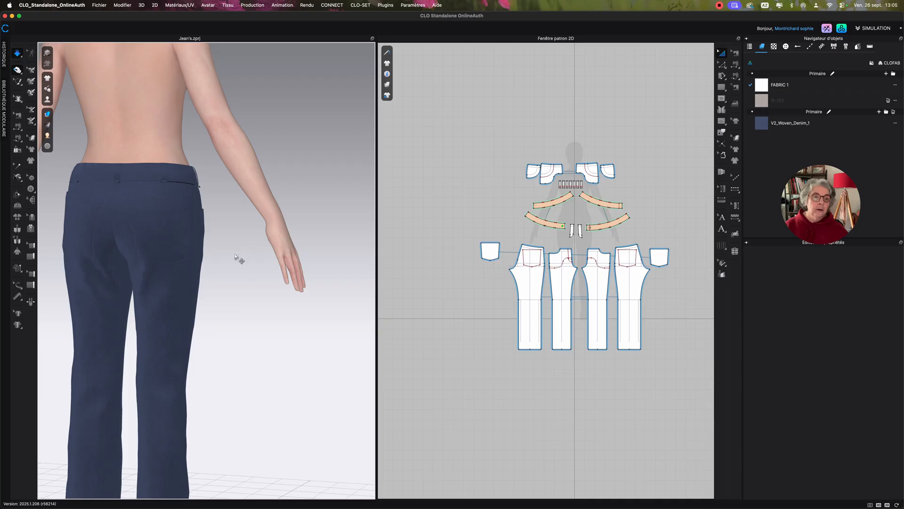
key(space)
scroll(481, 283, up, 5)
middle_drag(511, 293, 496, 305)
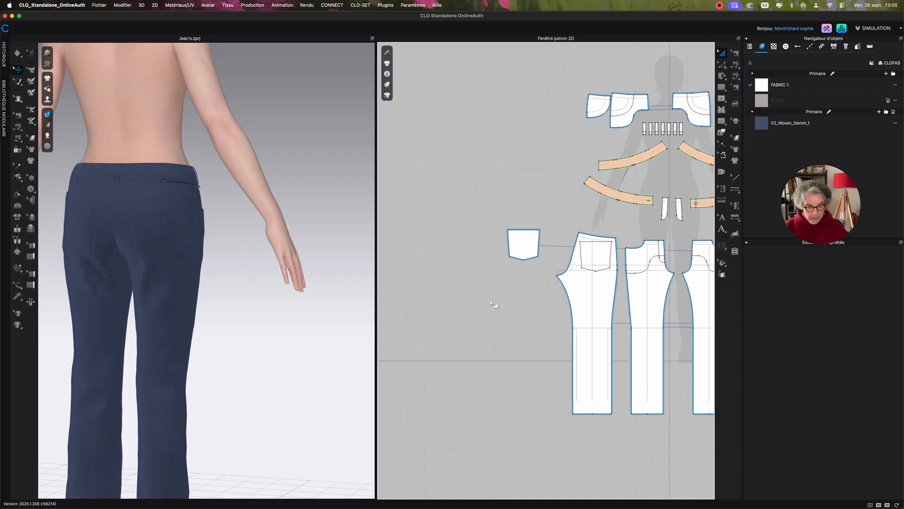
Inspect the separate seam segments that attach the back pocket's sides and pointed bottom to the back leg.
key(b)
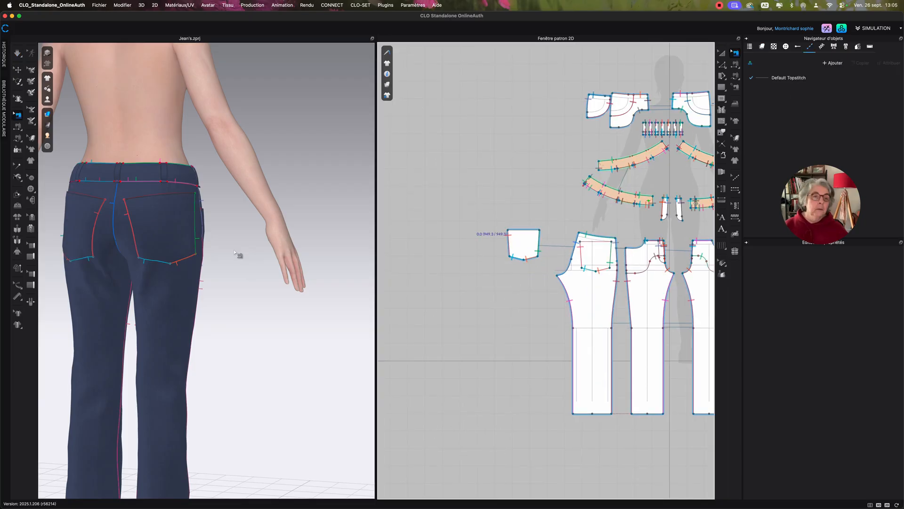
scroll(249, 256, up, 3)
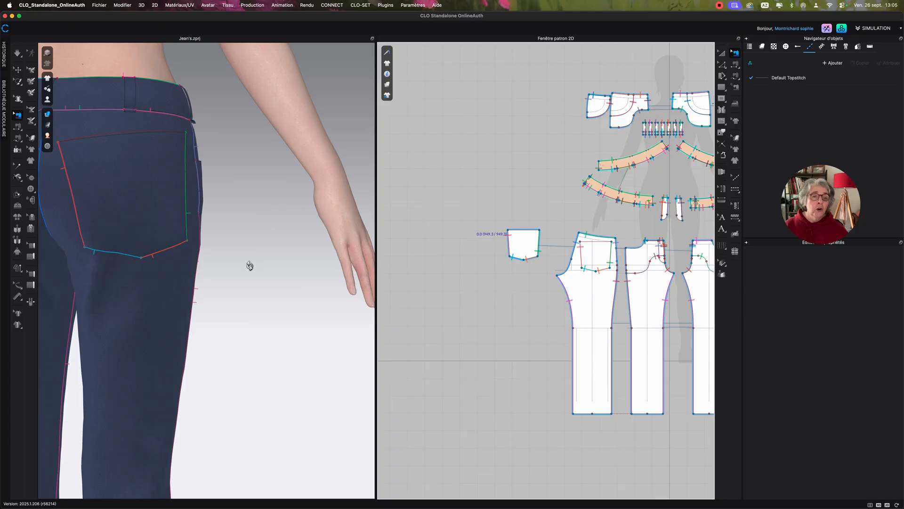
scroll(238, 263, up, 3)
right_drag(237, 264, 215, 264)
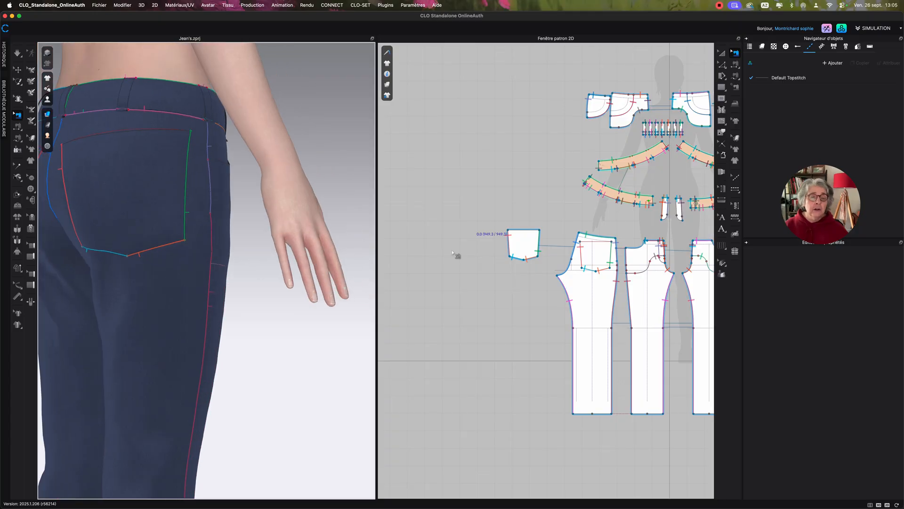
click(510, 244)
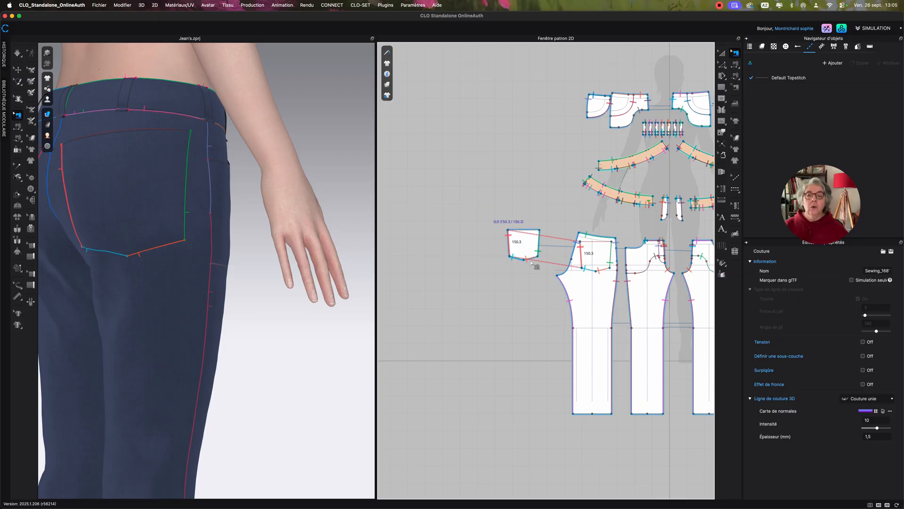
drag(487, 207, 541, 267)
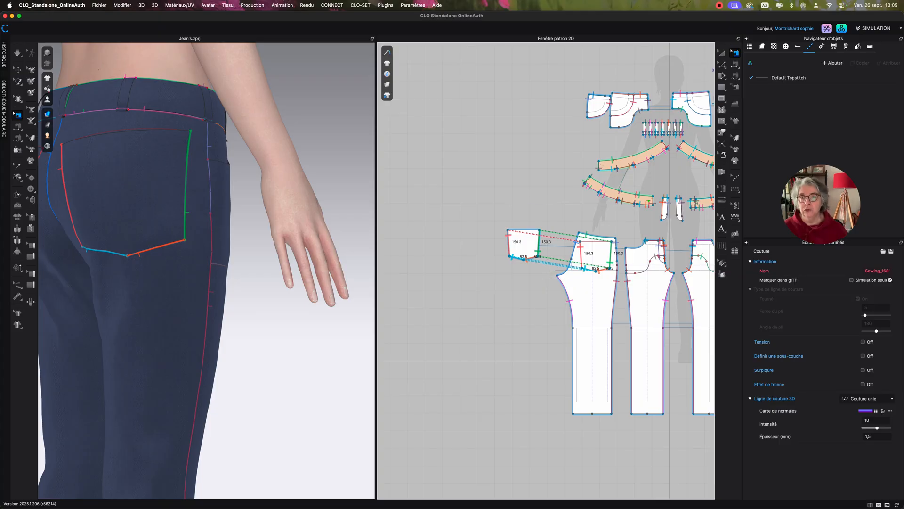
click(722, 54)
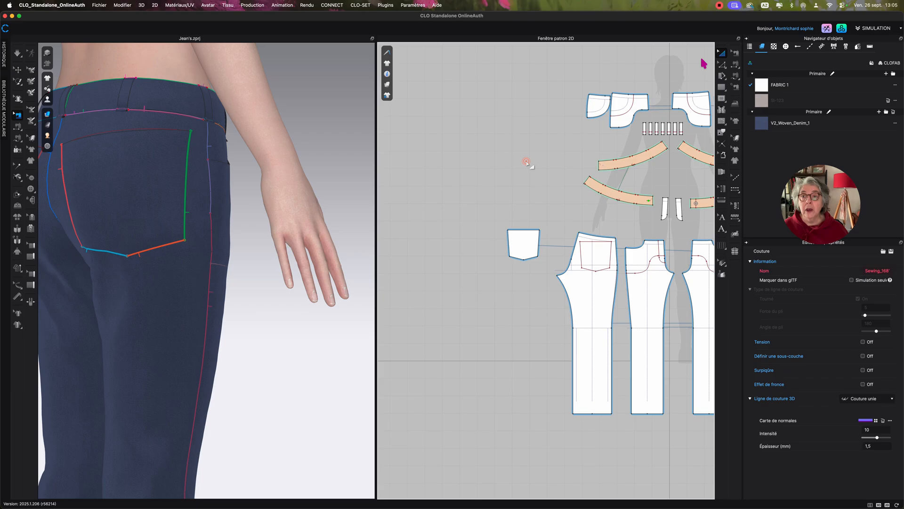
click(530, 243)
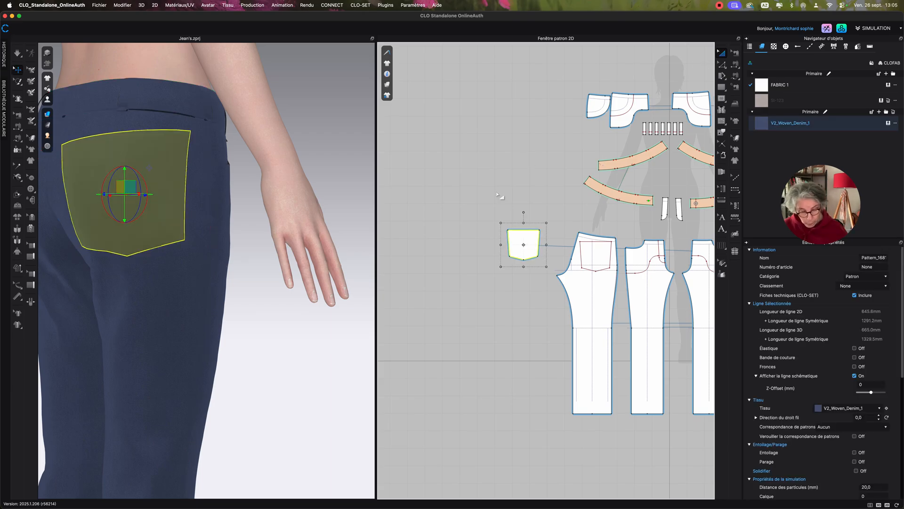
key(1)
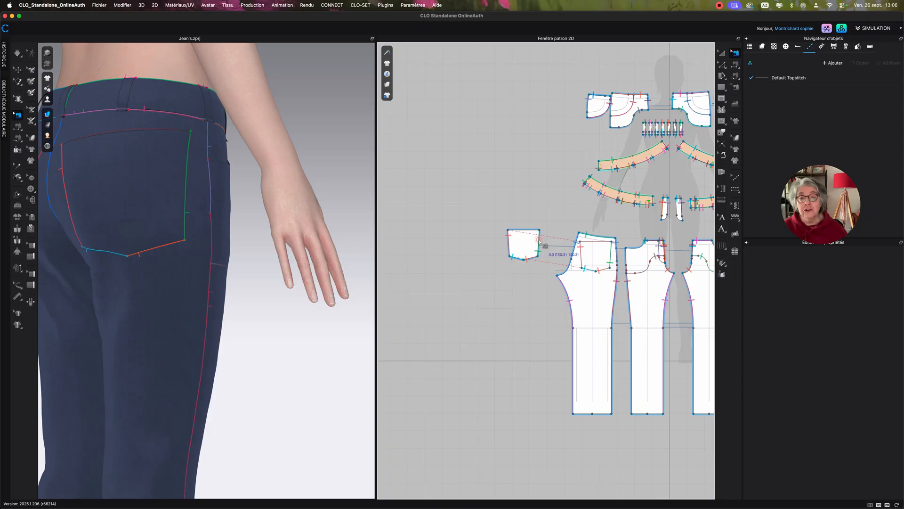
click(540, 243)
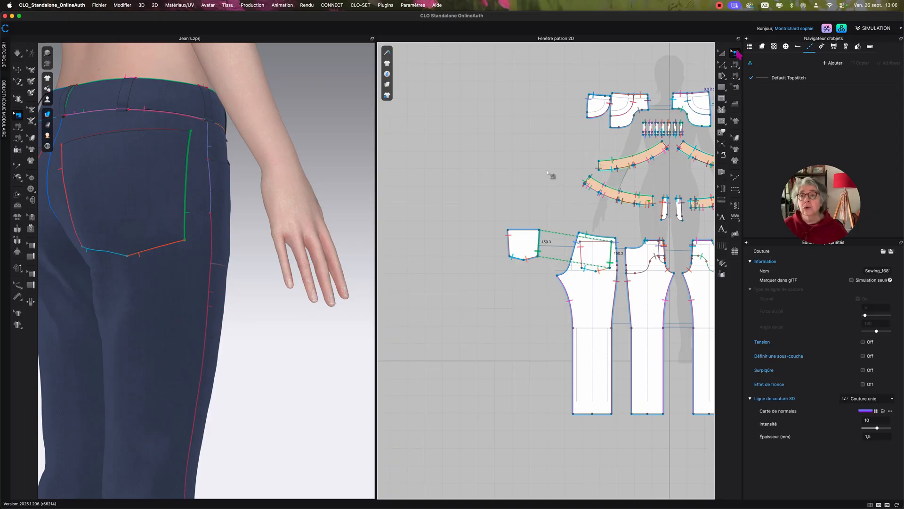
key(Escape)
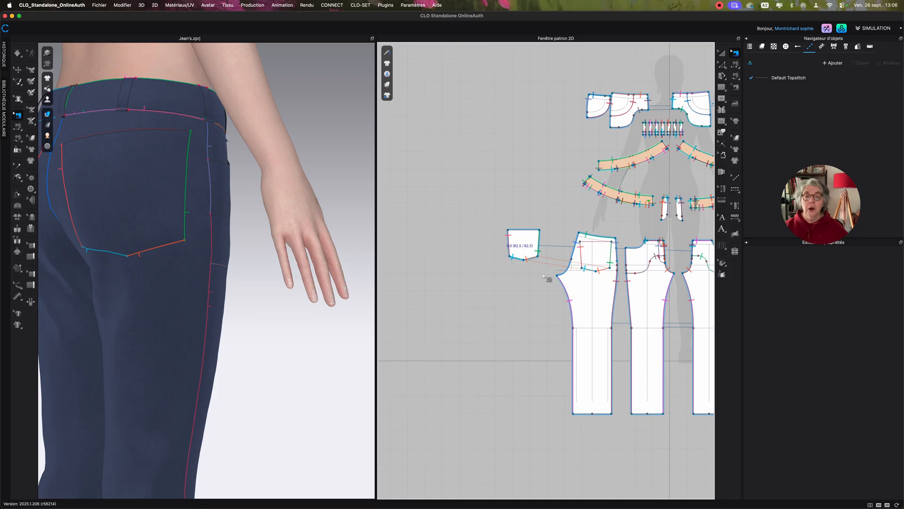
Delete all the segment seams joining the back pocket to the back leg.
drag(491, 217, 545, 273)
click(530, 318)
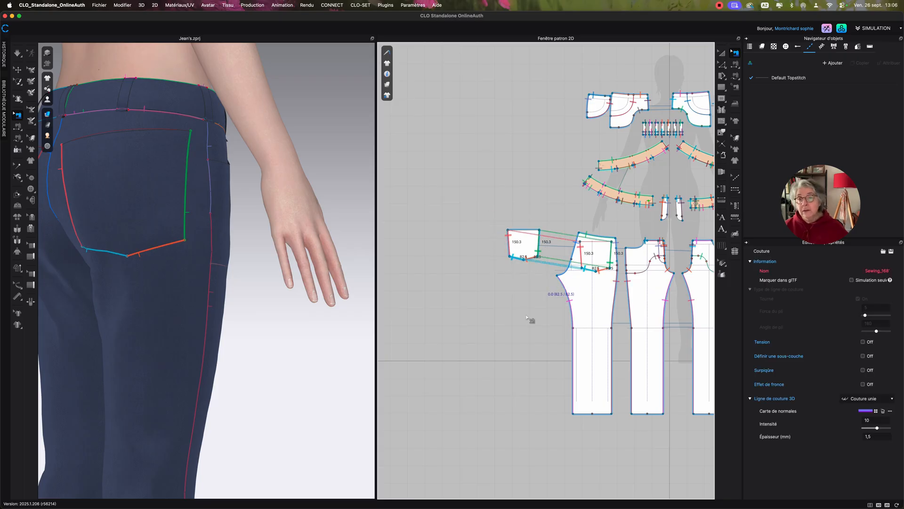
key(Delete)
Sew the pocket's sides and pointed bottom to the matching internal outline on the back leg as one continuous free seam.
middle_drag(529, 315, 525, 320)
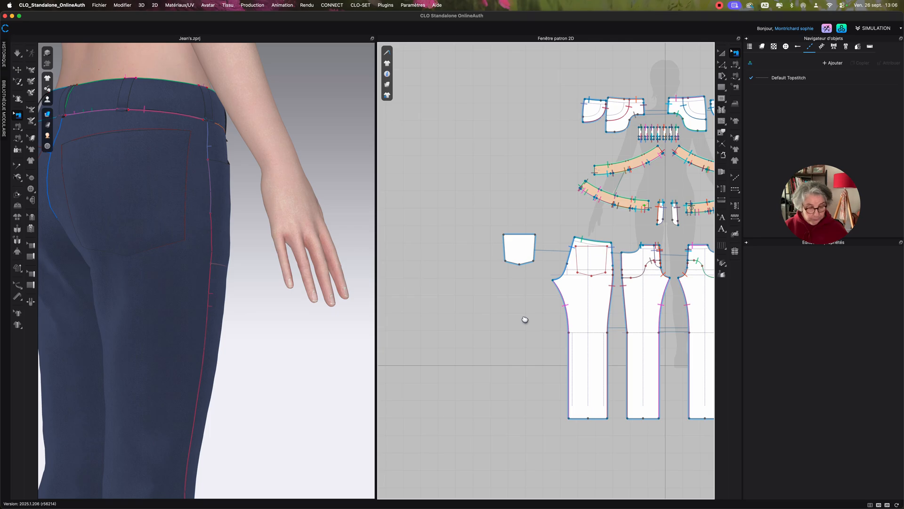
key(m)
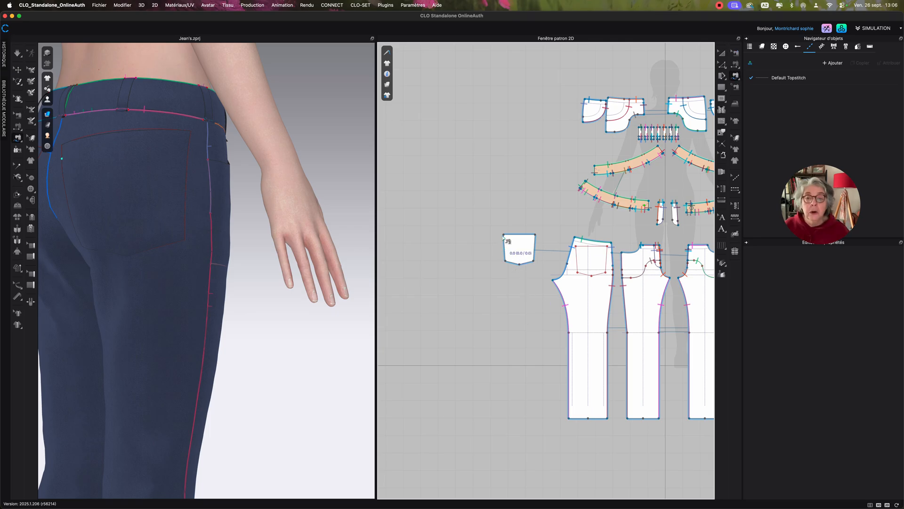
click(503, 235)
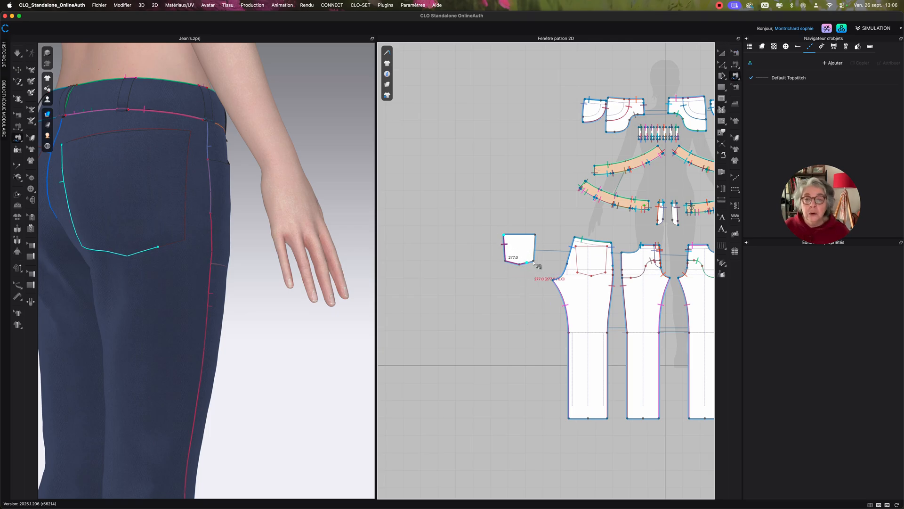
click(535, 234)
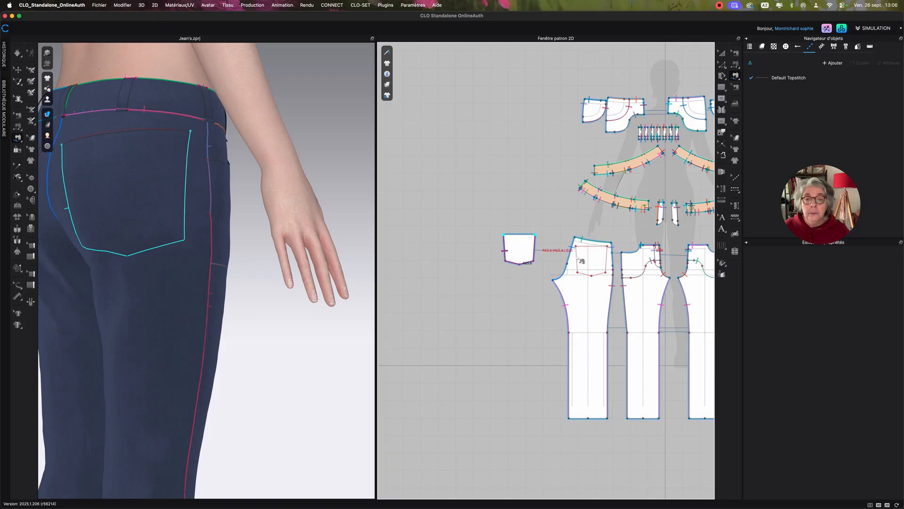
click(576, 246)
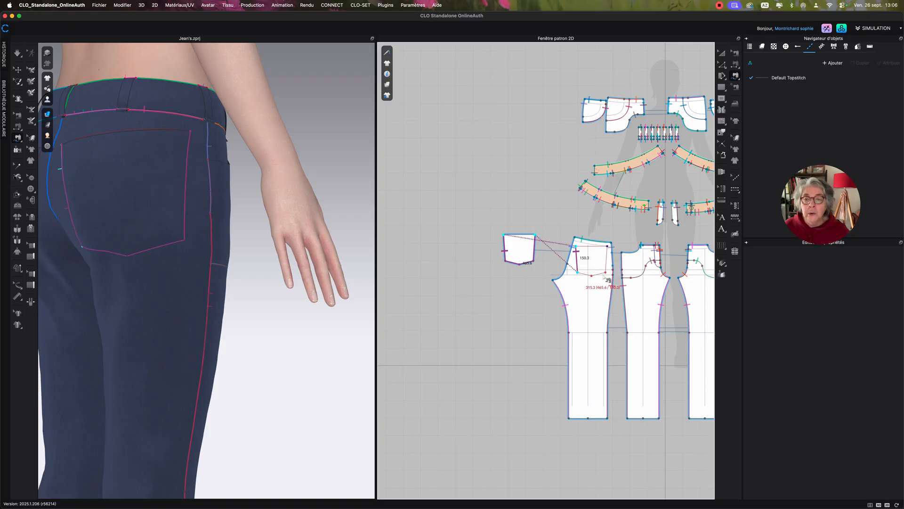
click(607, 246)
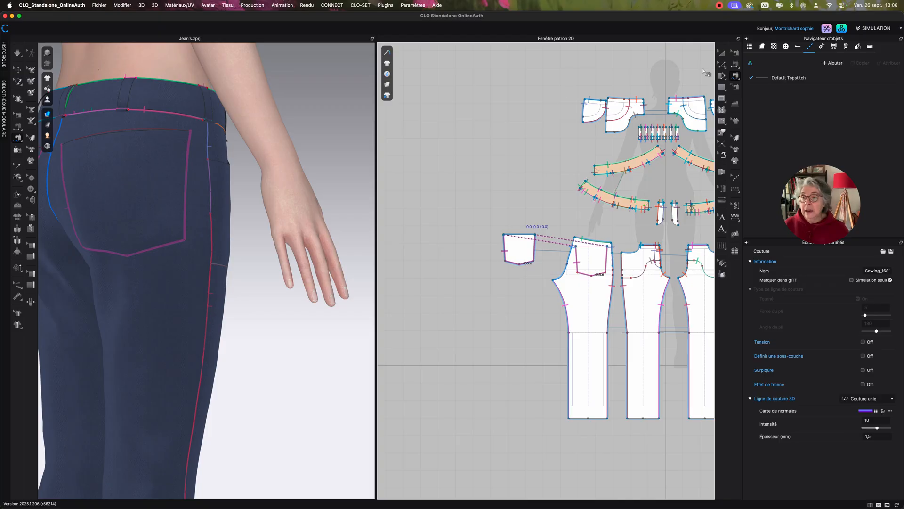
click(721, 54)
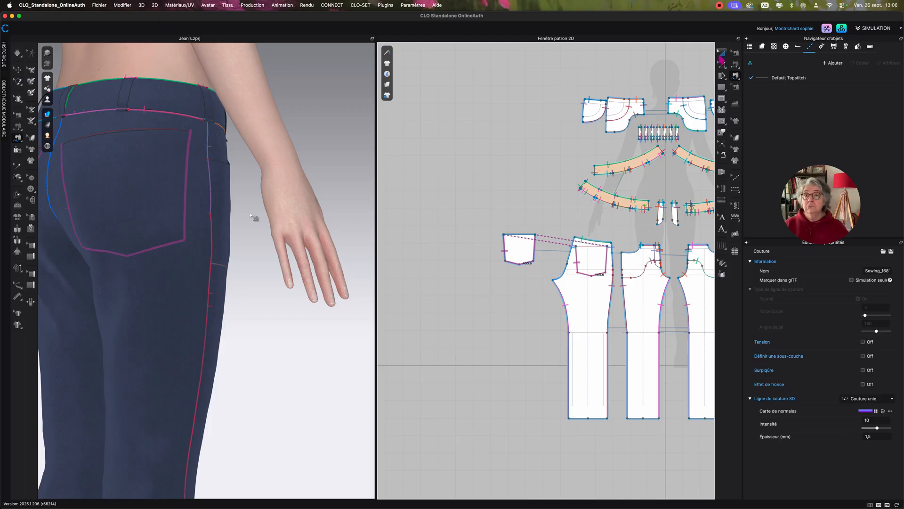
click(248, 275)
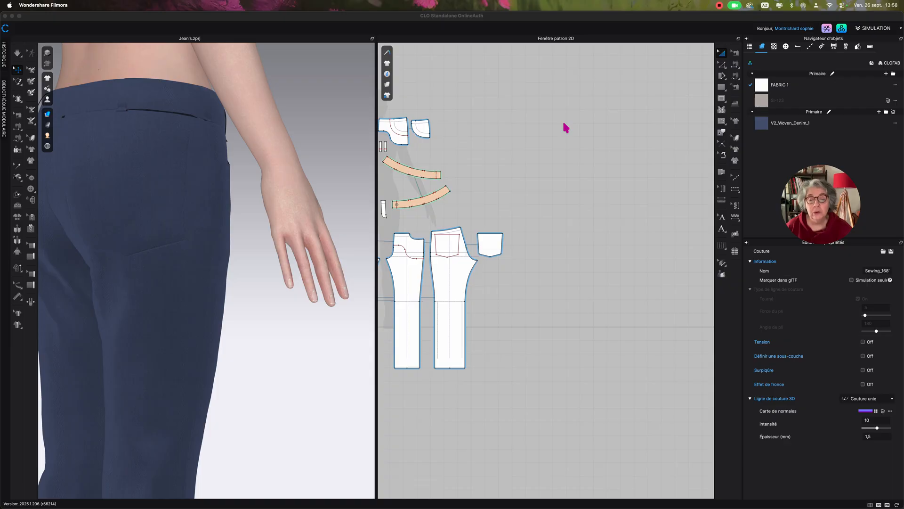
Add one continuous free topstitch around the opposite back pocket's sides and pointed bottom, leaving its top edge unstitched.
click(722, 53)
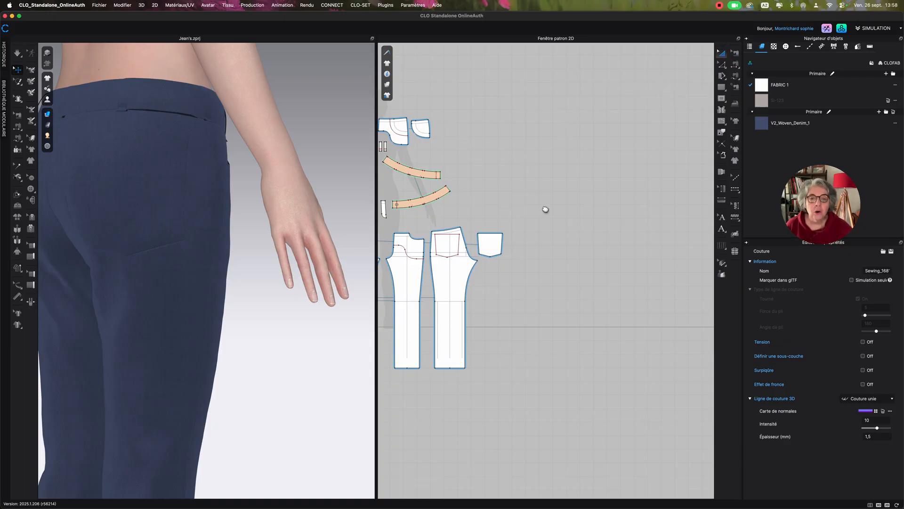
scroll(545, 209, down, 1)
scroll(544, 207, up, 3)
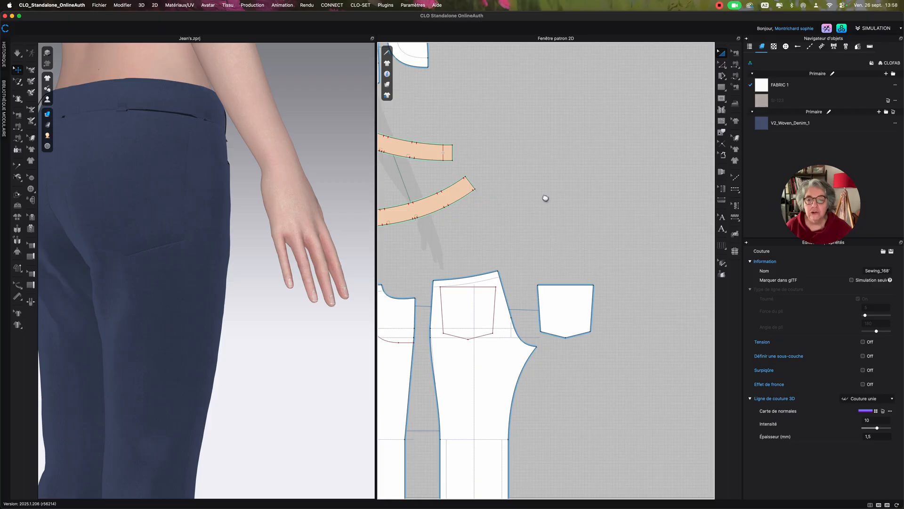
scroll(545, 201, up, 1)
scroll(544, 198, up, 1)
scroll(550, 235, up, 1)
middle_drag(552, 233, 547, 156)
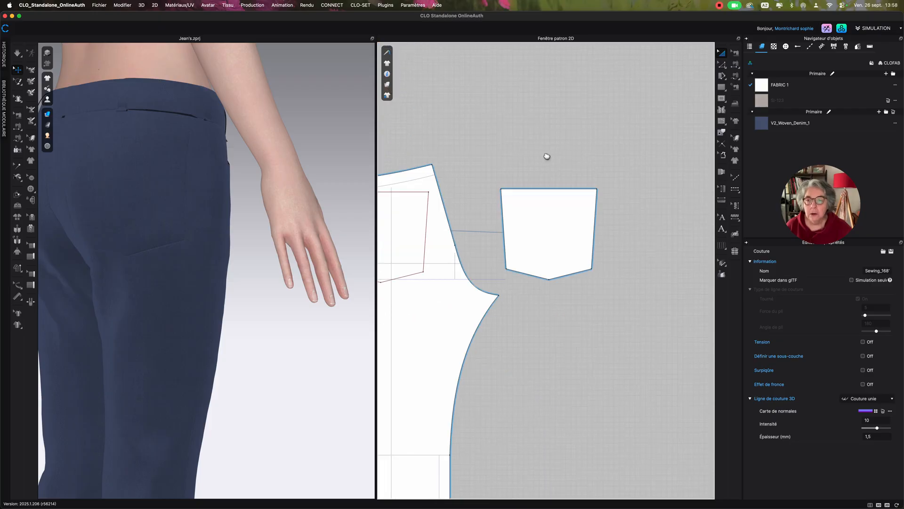
click(736, 190)
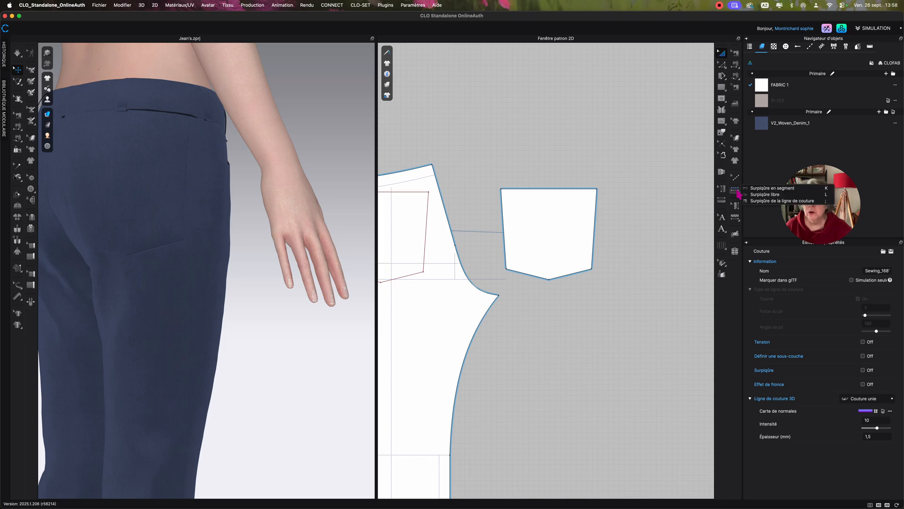
click(749, 194)
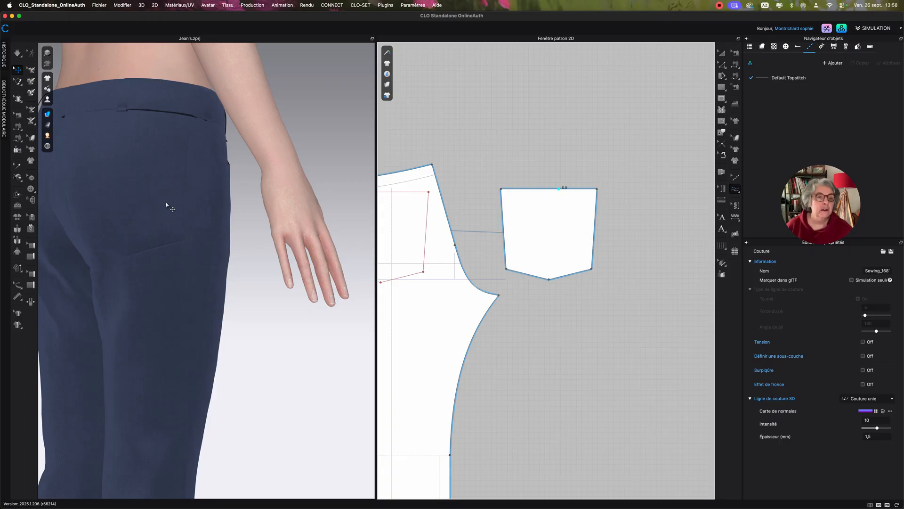
right_drag(263, 194, 225, 220)
scroll(155, 192, up, 5)
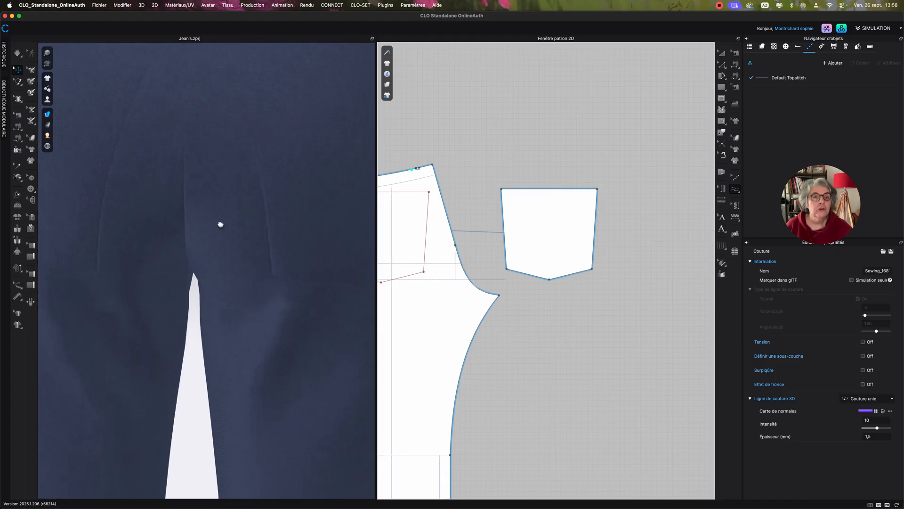
scroll(214, 235, down, 4)
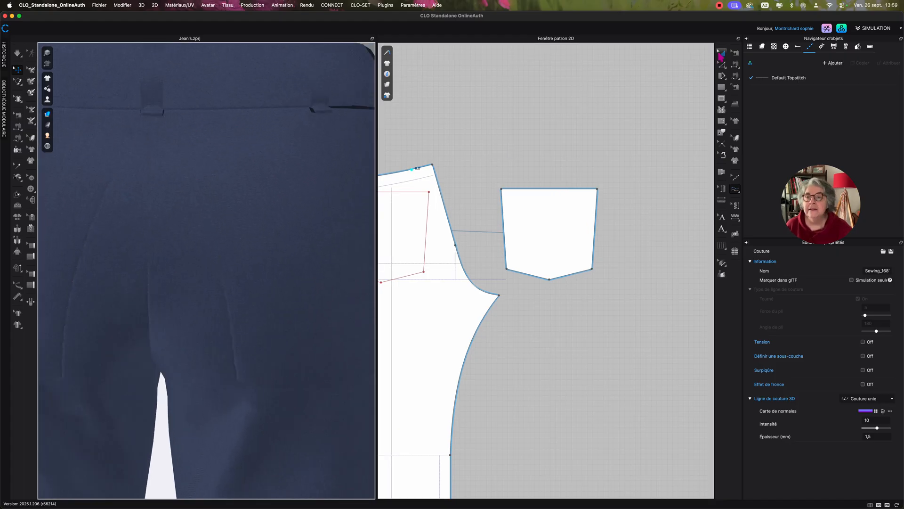
click(736, 178)
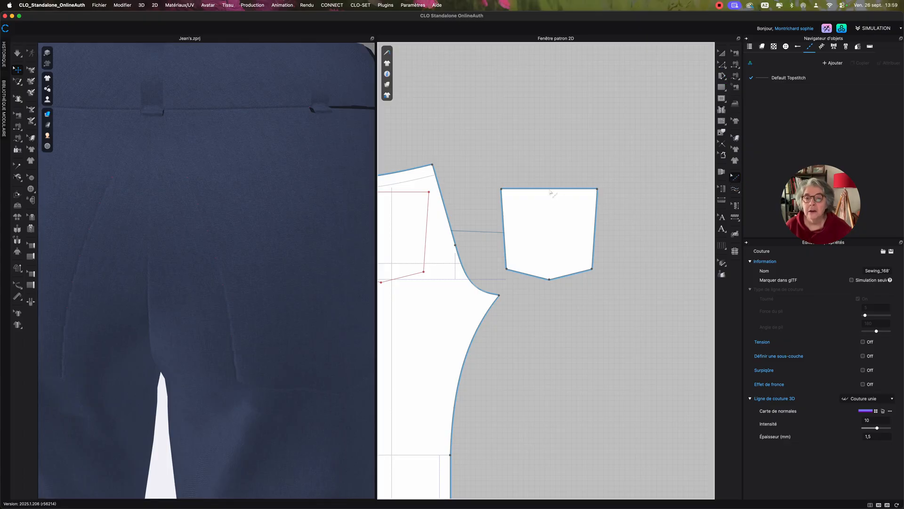
click(735, 191)
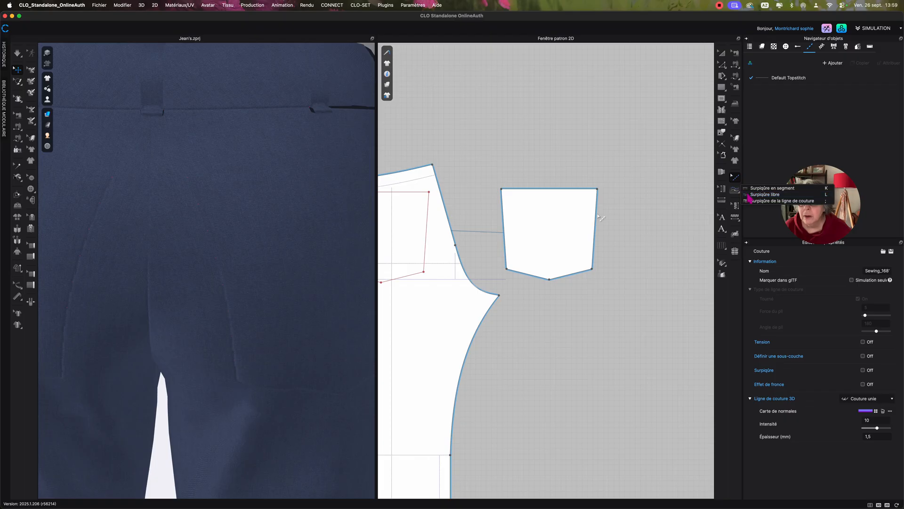
click(765, 194)
click(501, 189)
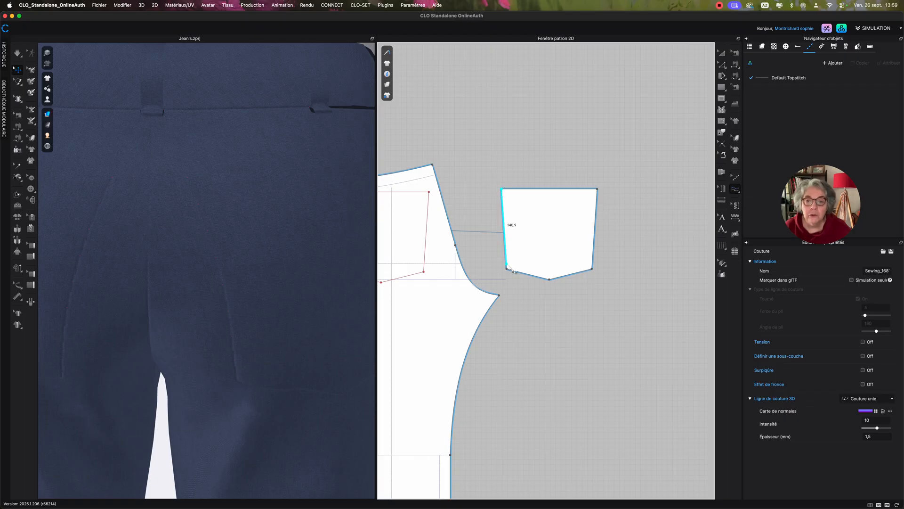
click(595, 190)
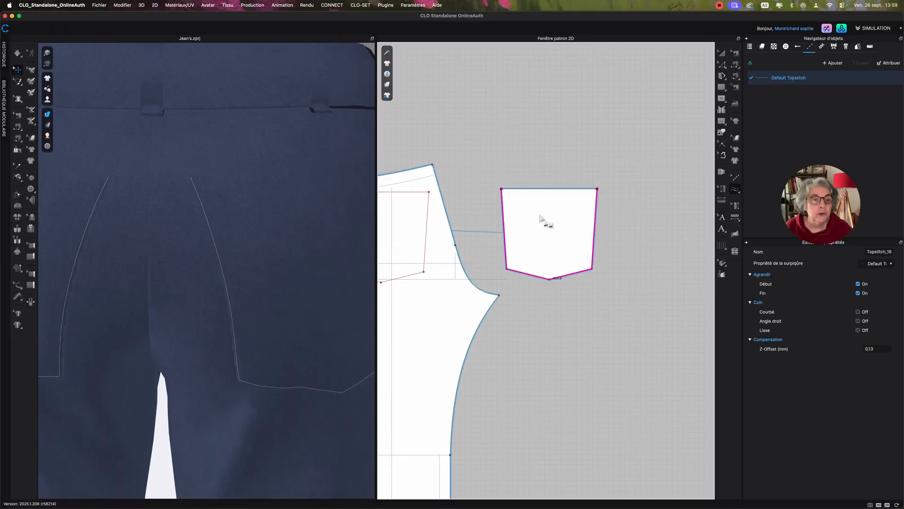
Open the Default Topstitch style's properties and set its offset from the edge to 2 mm.
click(722, 53)
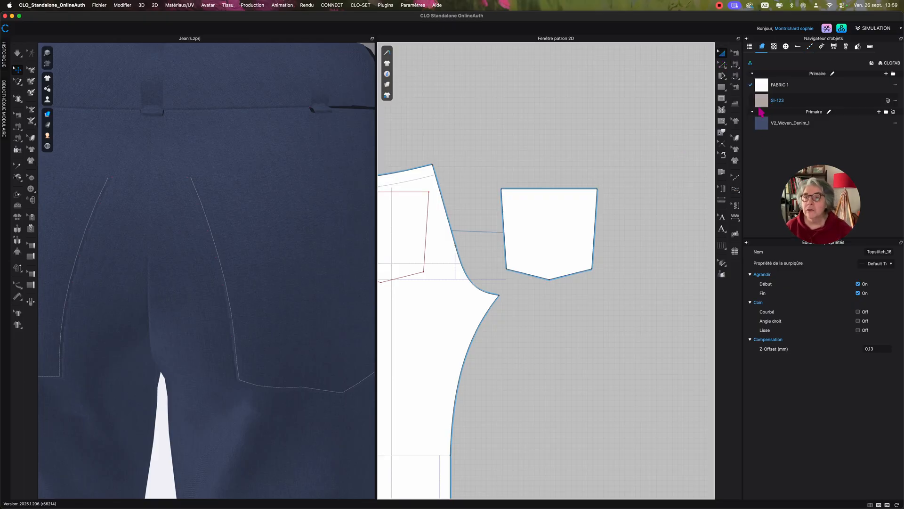
click(811, 47)
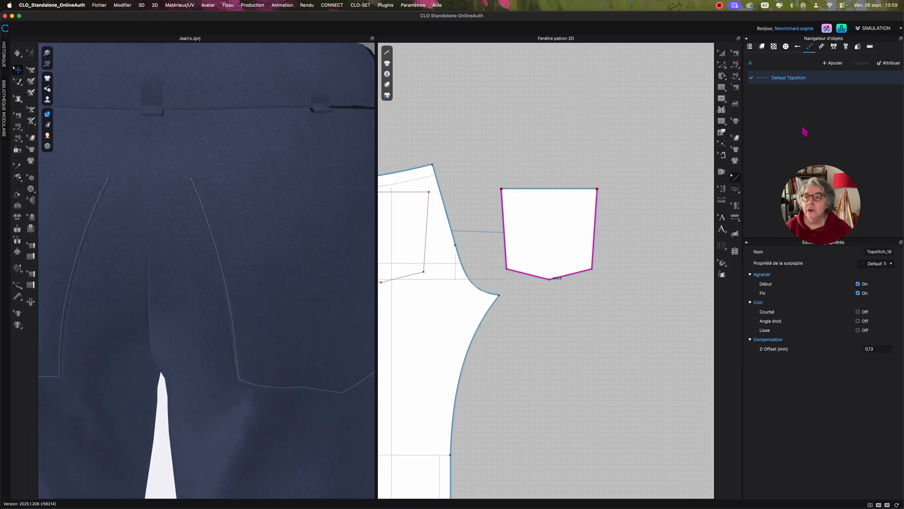
click(766, 80)
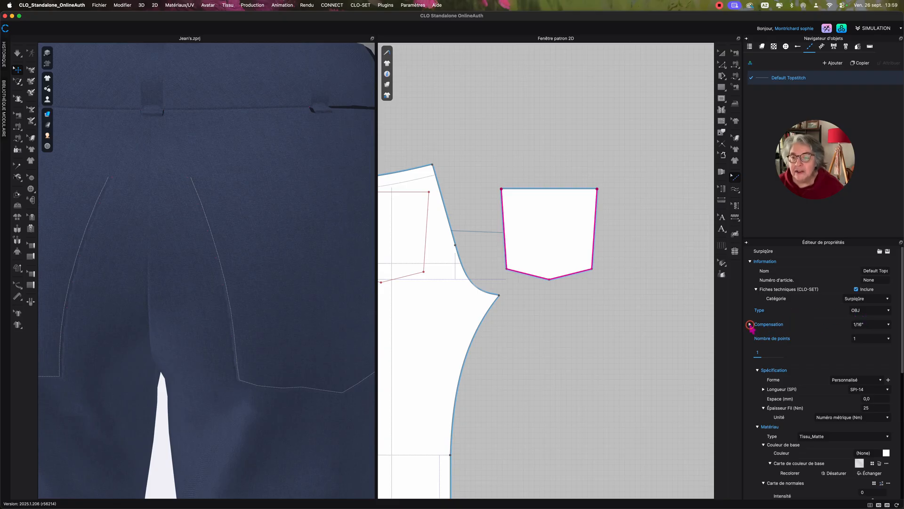
click(750, 324)
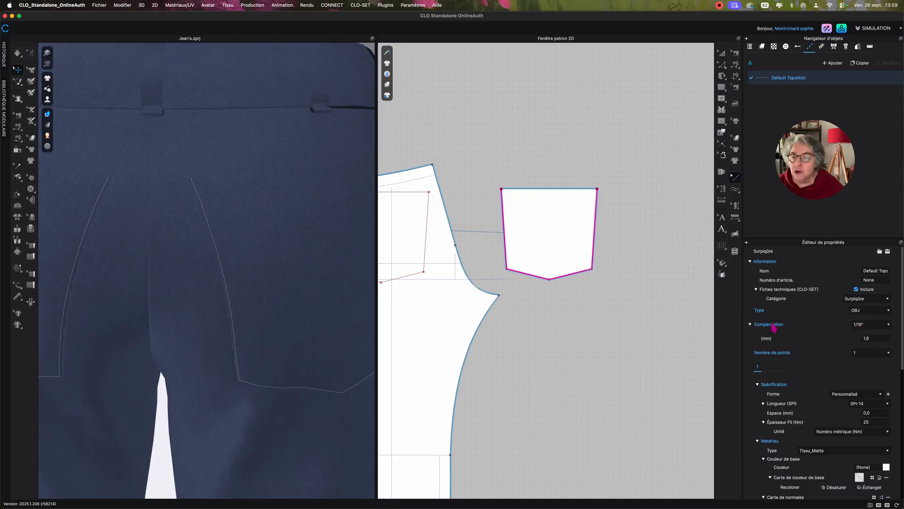
click(877, 338)
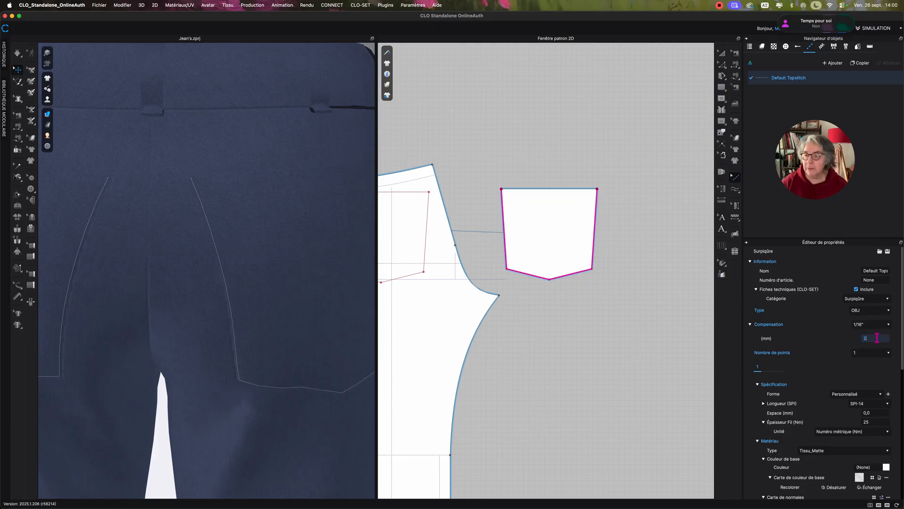
key(Return)
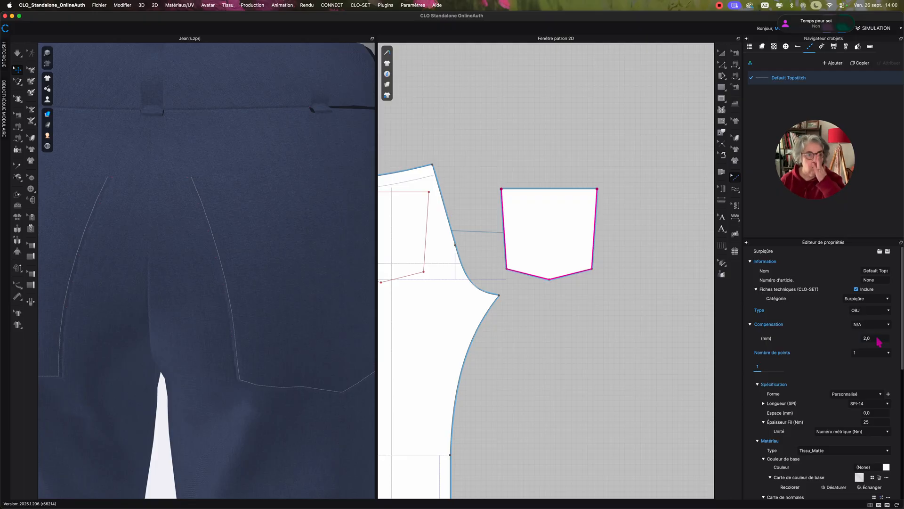
scroll(238, 214, up, 2)
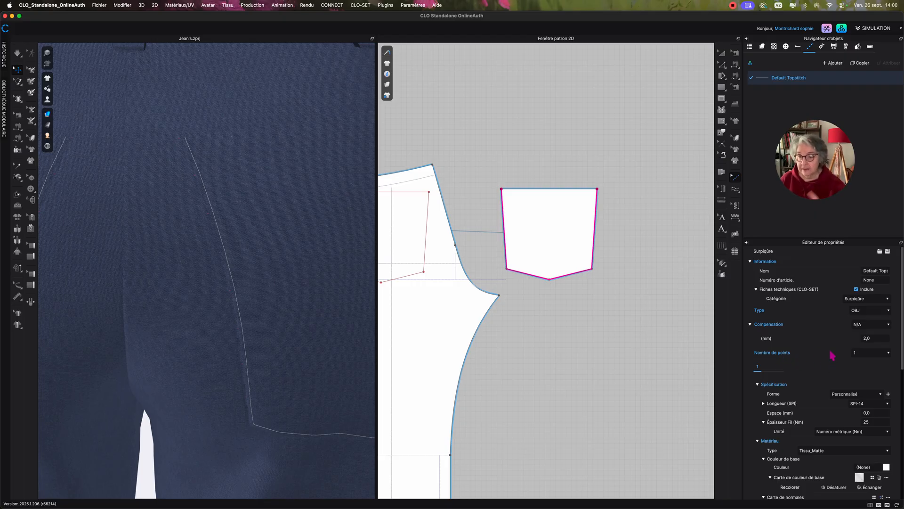
Set the Default Topstitch's number of stitch lines to 2, check the second line's settings, and return to the first line's.
click(857, 353)
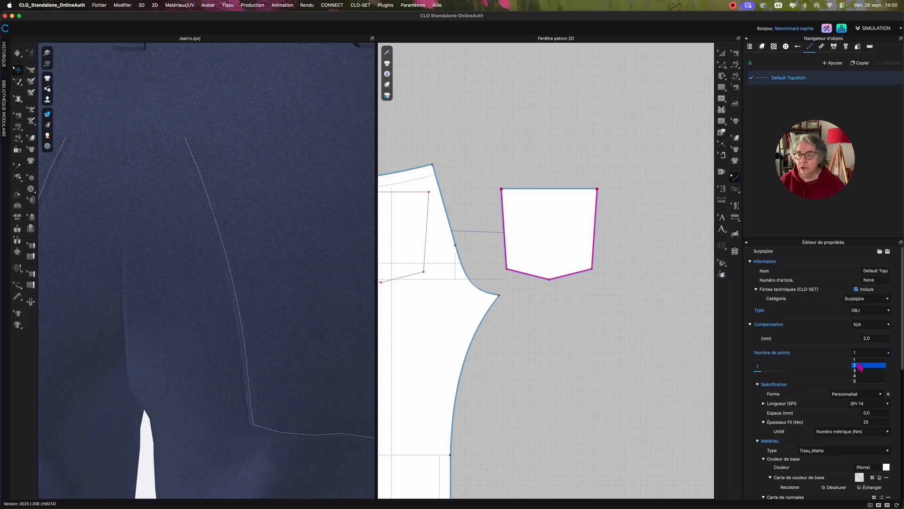
click(860, 365)
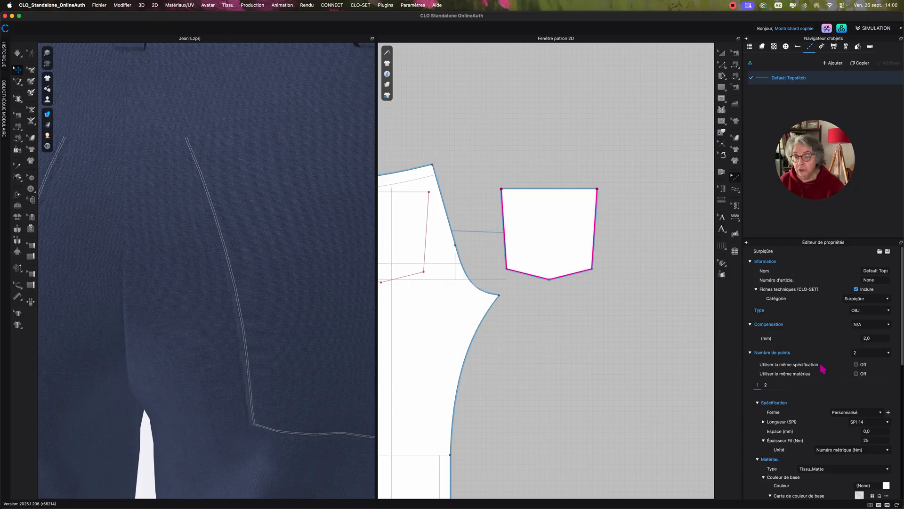
click(765, 385)
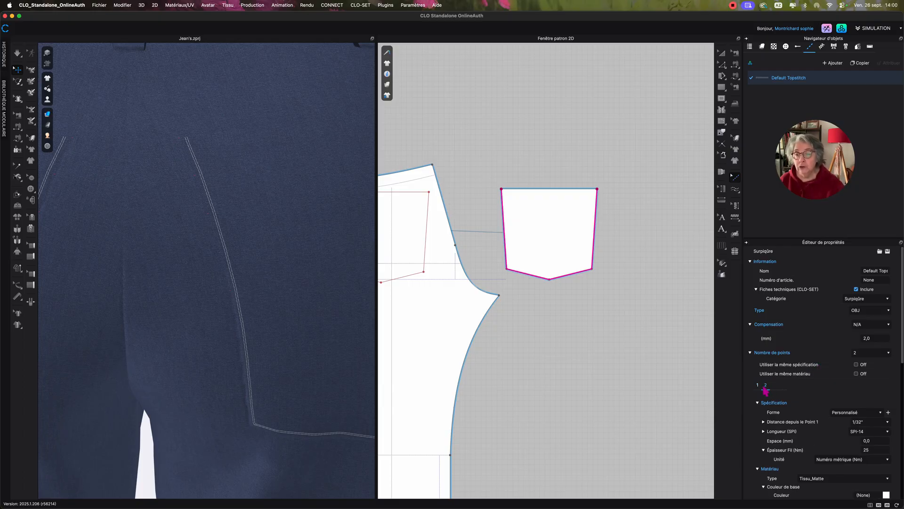
click(759, 388)
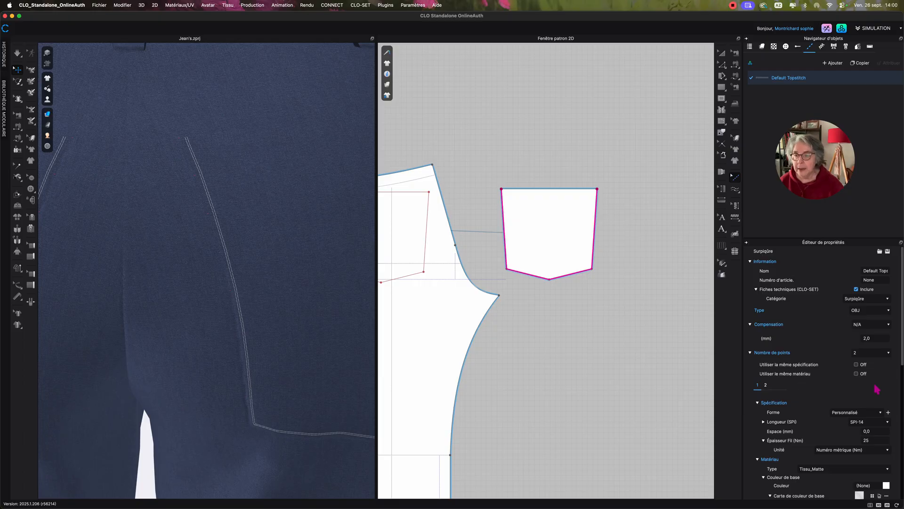
Set the first stitch line's thread thickness to 9, keeping the unit as metric number (Nm).
scroll(831, 434, down, 3)
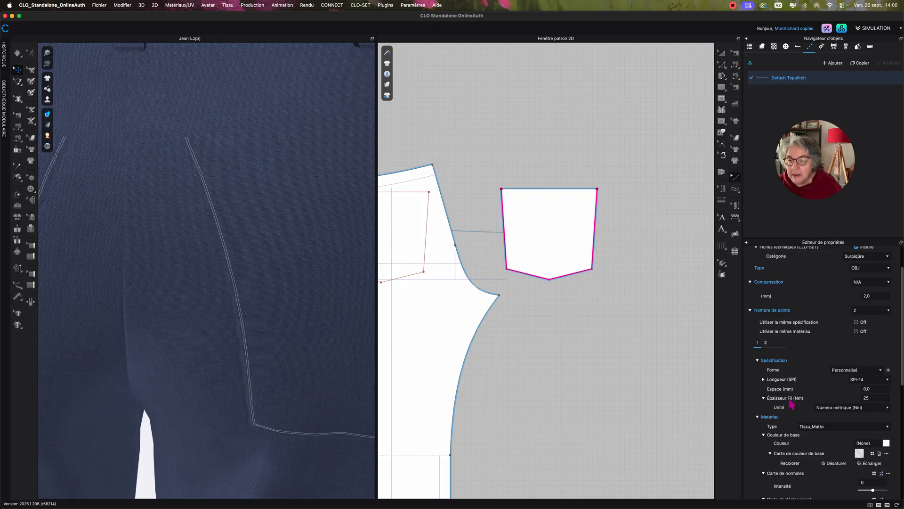
click(829, 408)
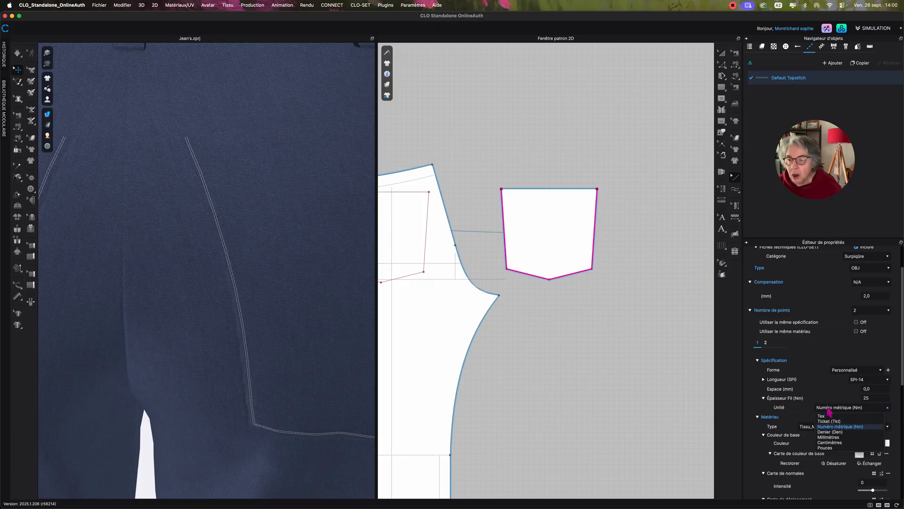
click(857, 427)
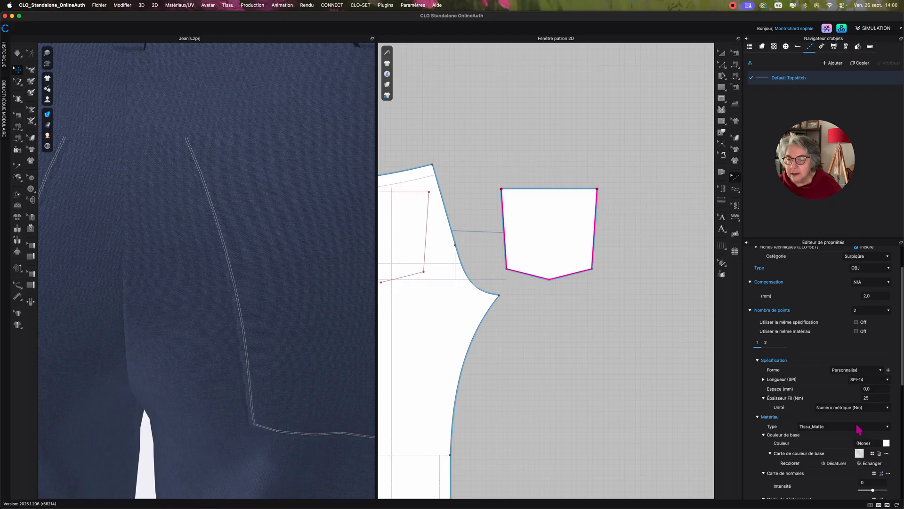
double_click(875, 397)
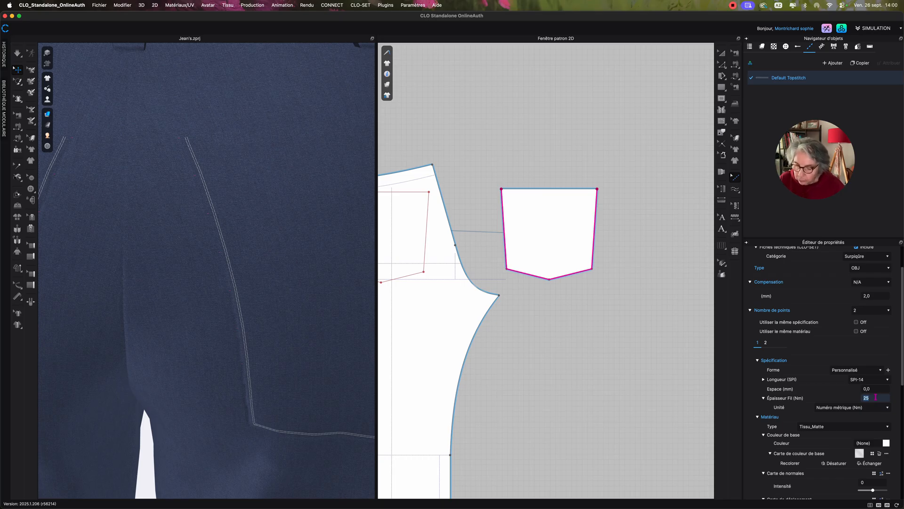
text(9)
key(Return)
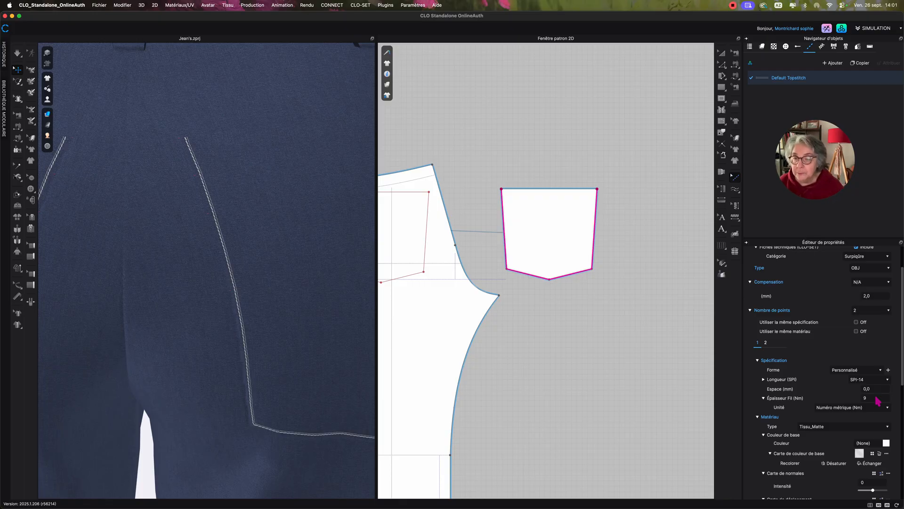
Color the first stitch line Orange 2 from the color palette and apply it.
click(886, 443)
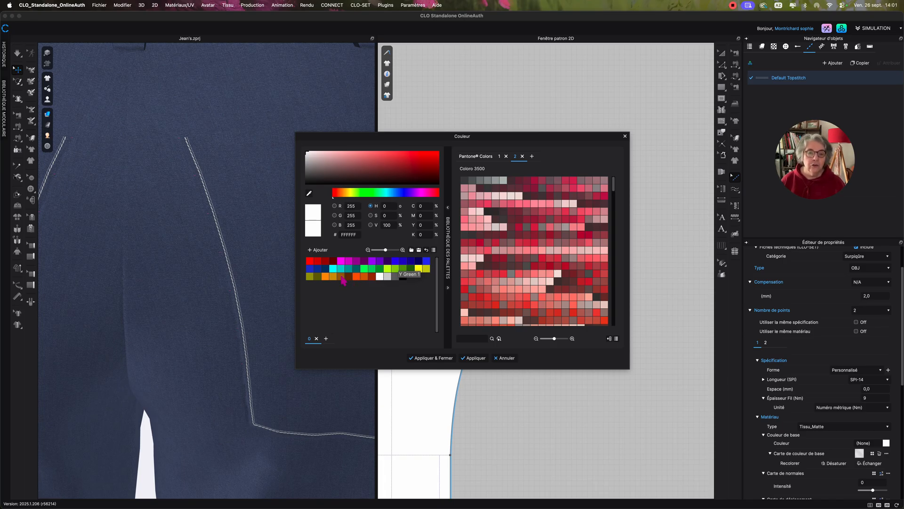
click(364, 276)
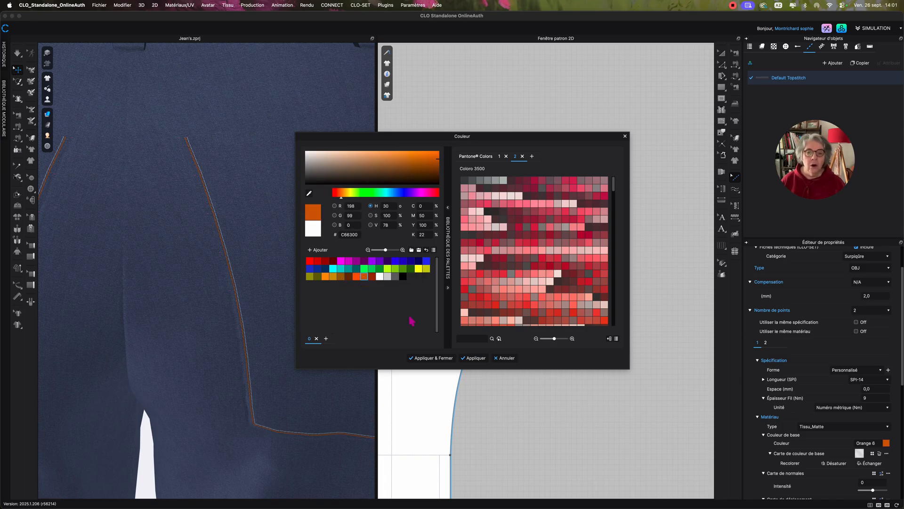
click(332, 276)
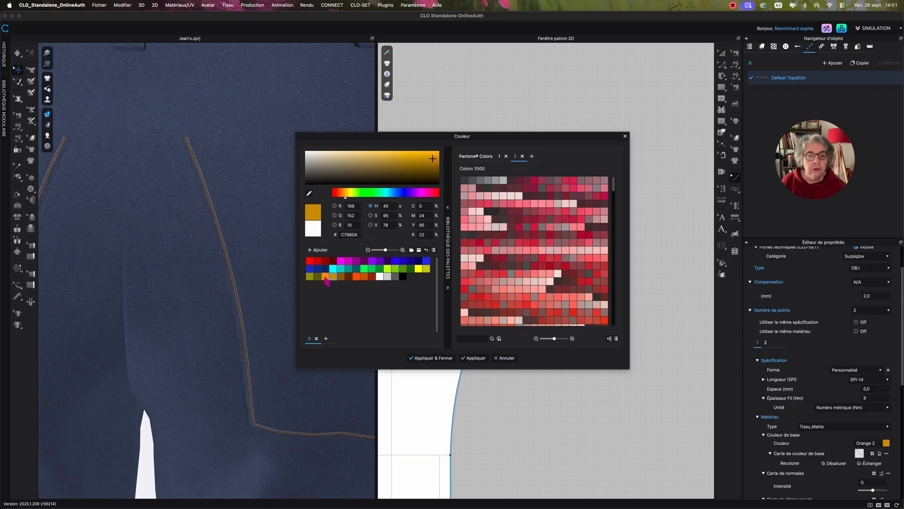
click(430, 359)
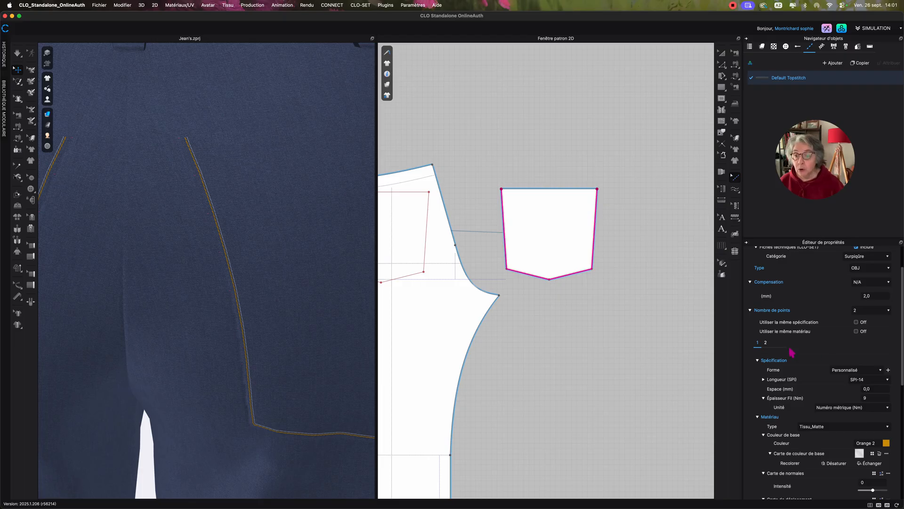
Set the second stitch line's distance from line 1 to 7 mm.
click(766, 345)
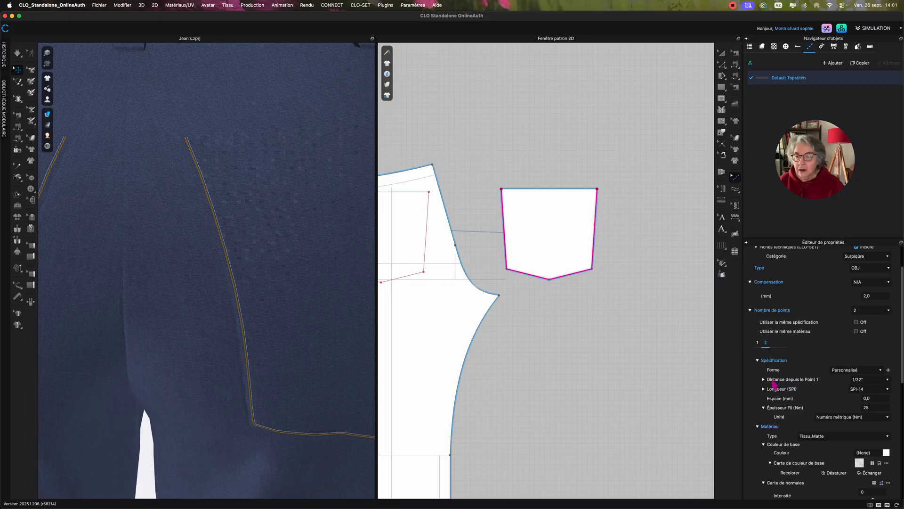
click(764, 380)
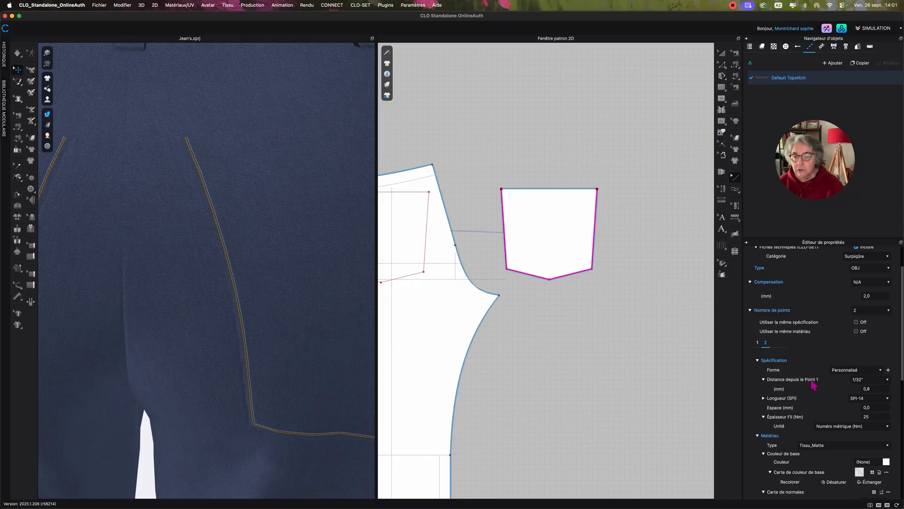
click(878, 388)
text(7)
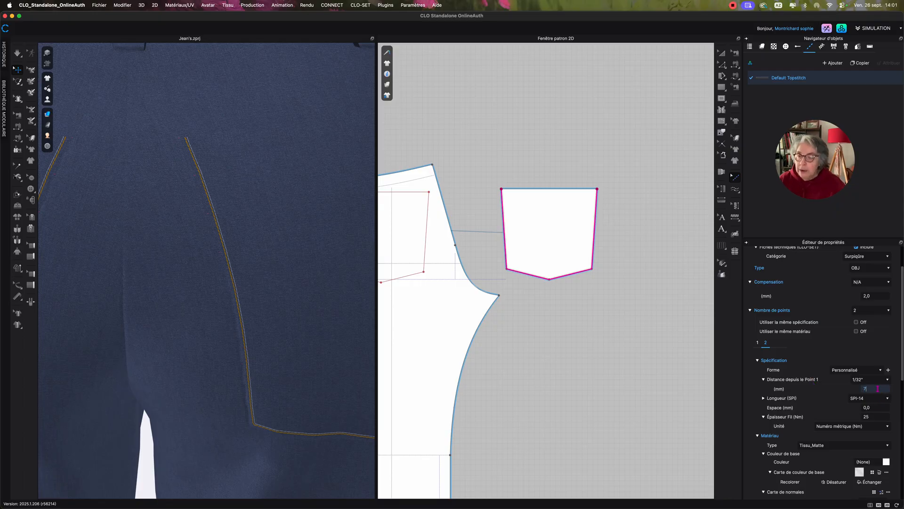
key(Return)
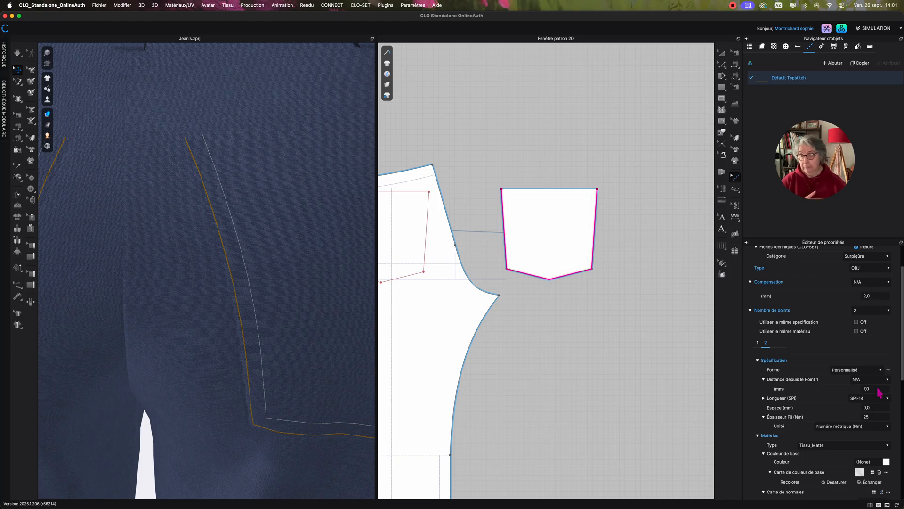
click(877, 389)
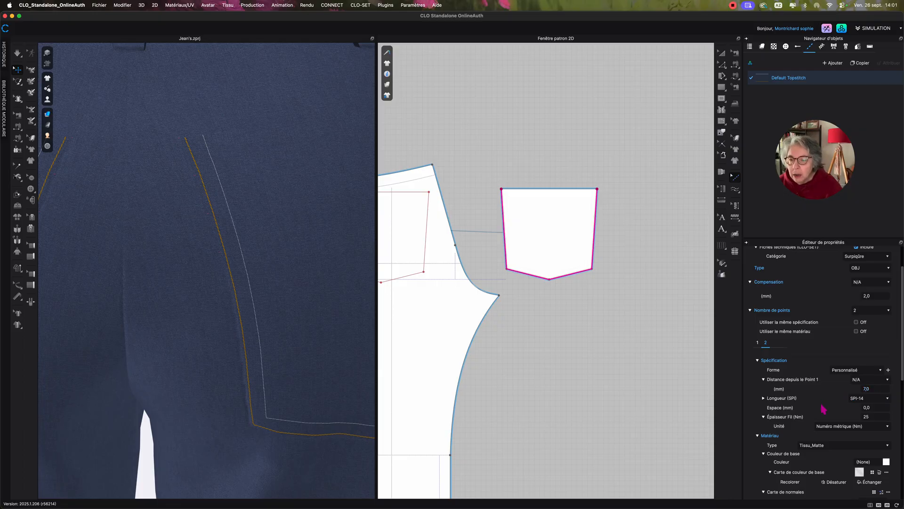
Set the second stitch line's thread thickness to 9 Nm and its color to Orange 2.
click(872, 417)
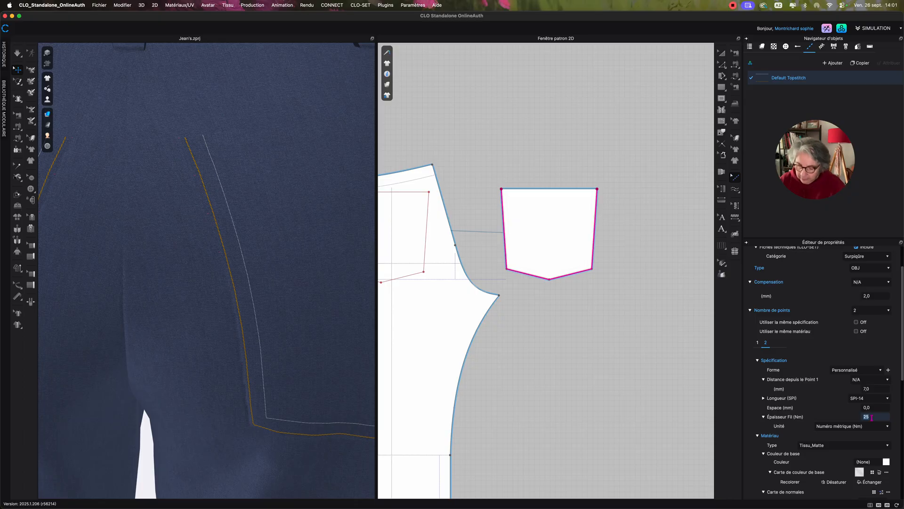
text(9)
key(Return)
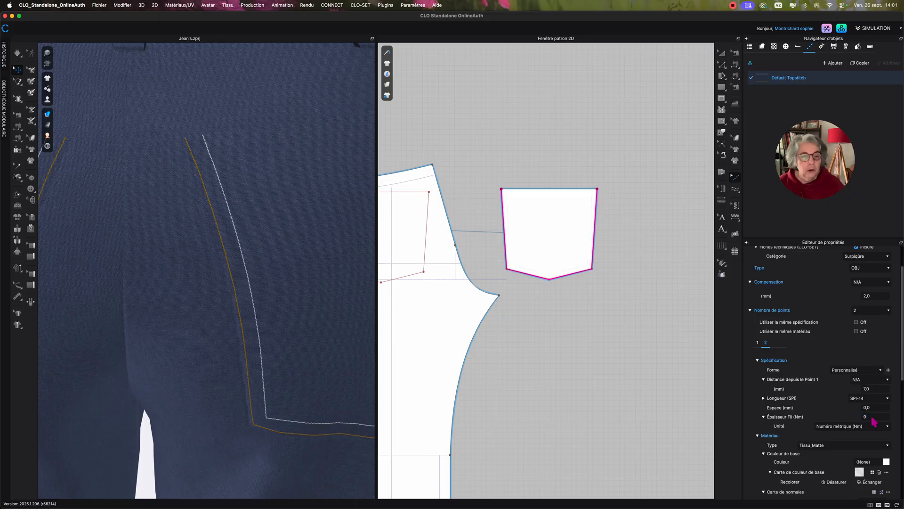
click(887, 462)
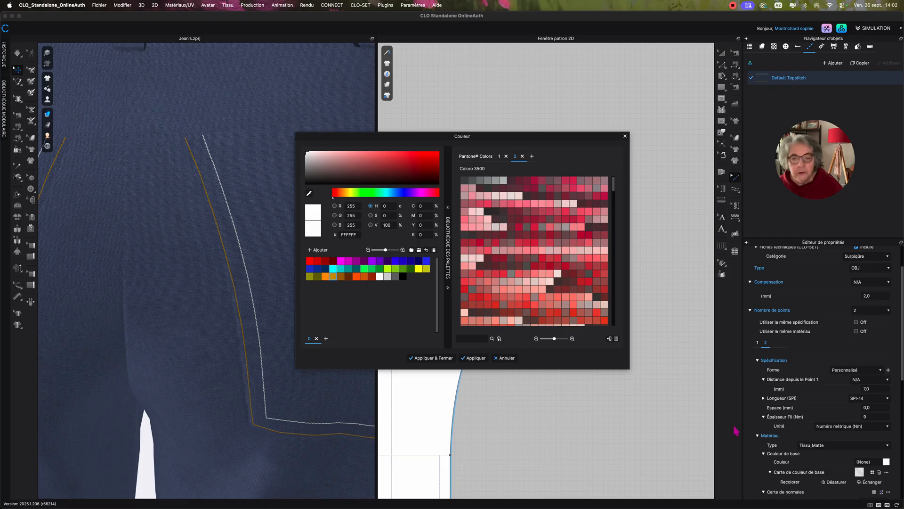
click(335, 277)
click(443, 359)
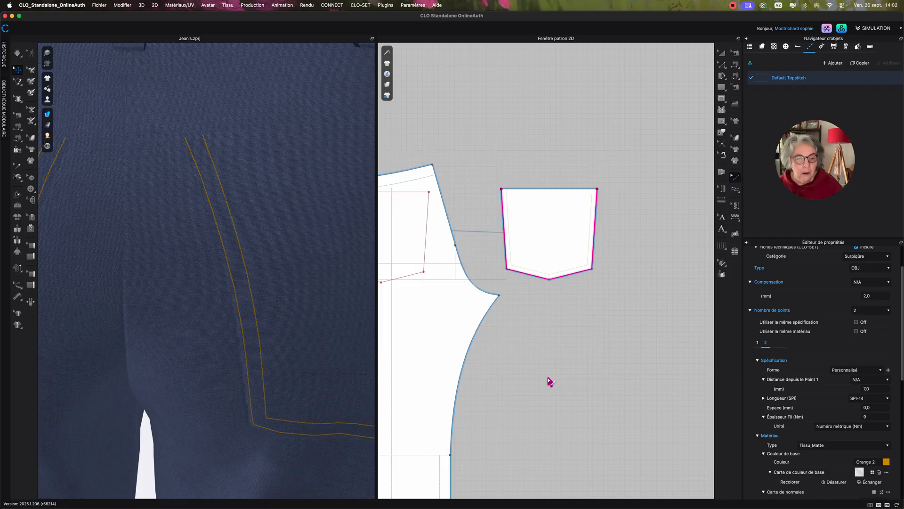
Add a segment topstitch along the top edge of the back pocket pattern piece.
middle_drag(496, 164, 503, 184)
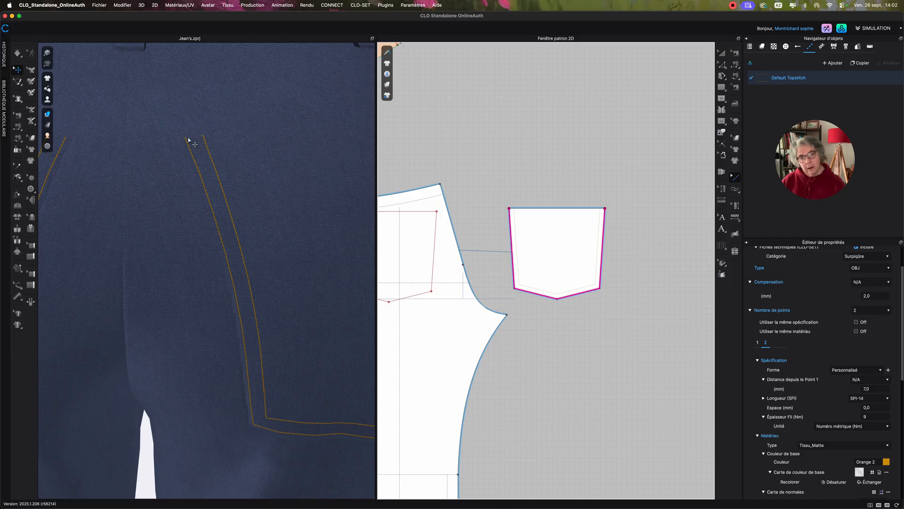
scroll(463, 166, up, 3)
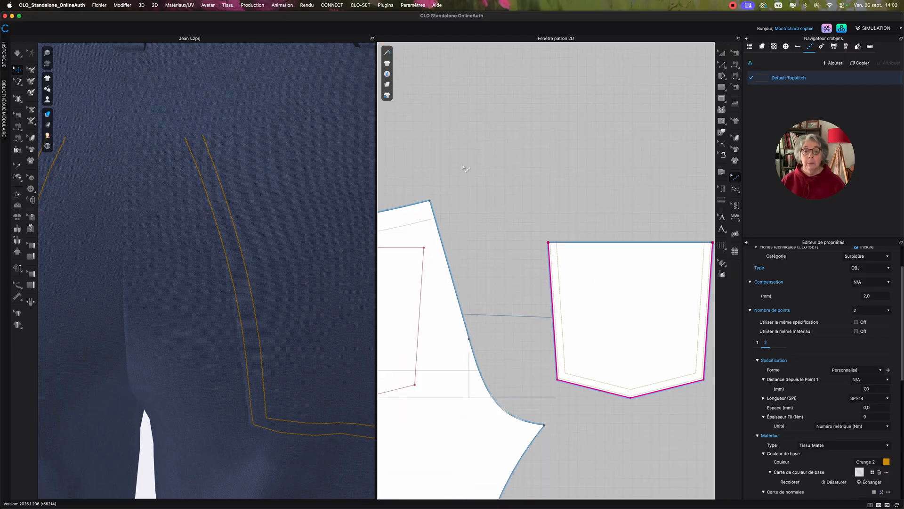
middle_drag(558, 218, 513, 200)
scroll(513, 200, up, 2)
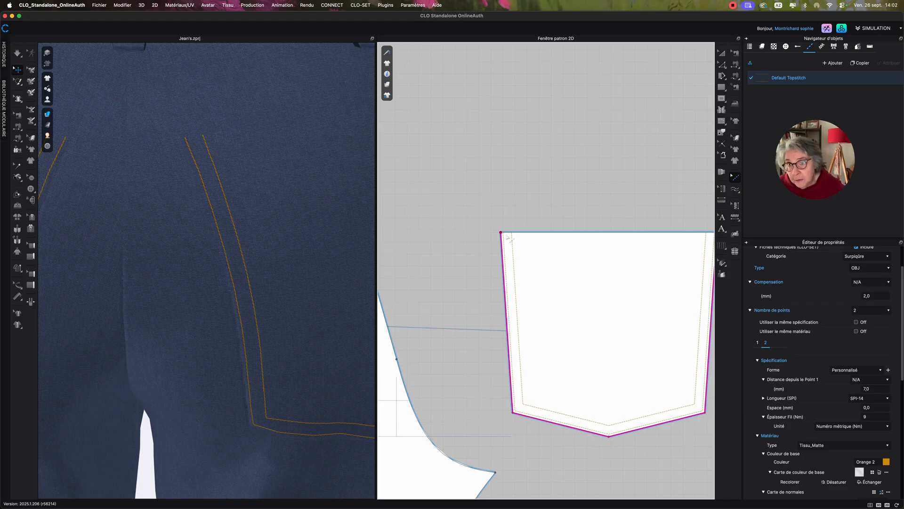
scroll(570, 198, down, 3)
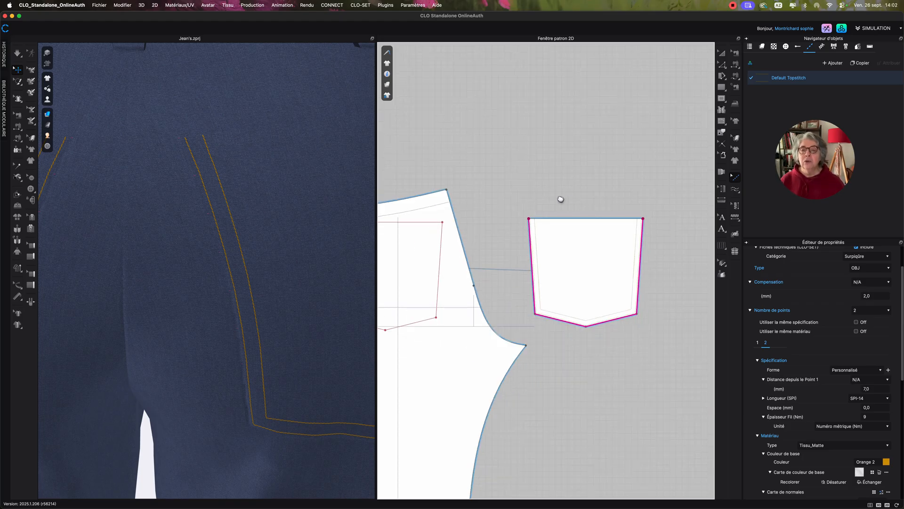
click(735, 190)
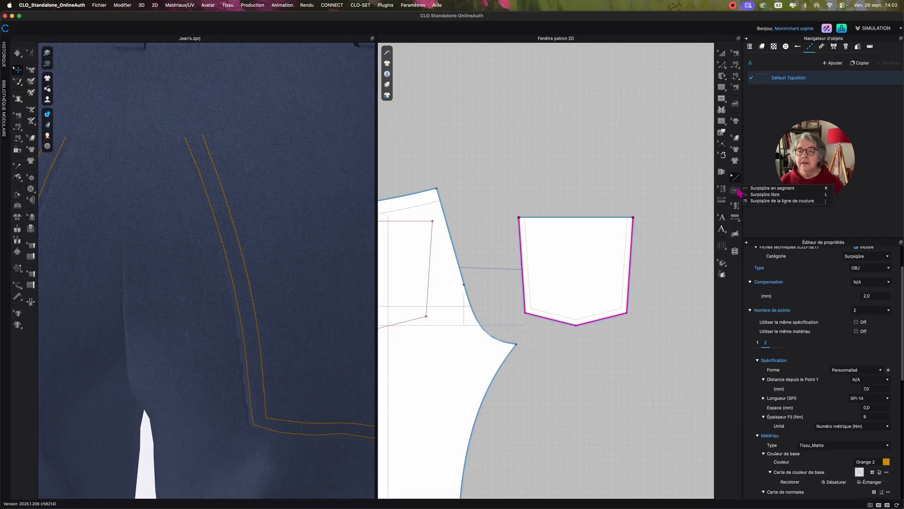
click(767, 189)
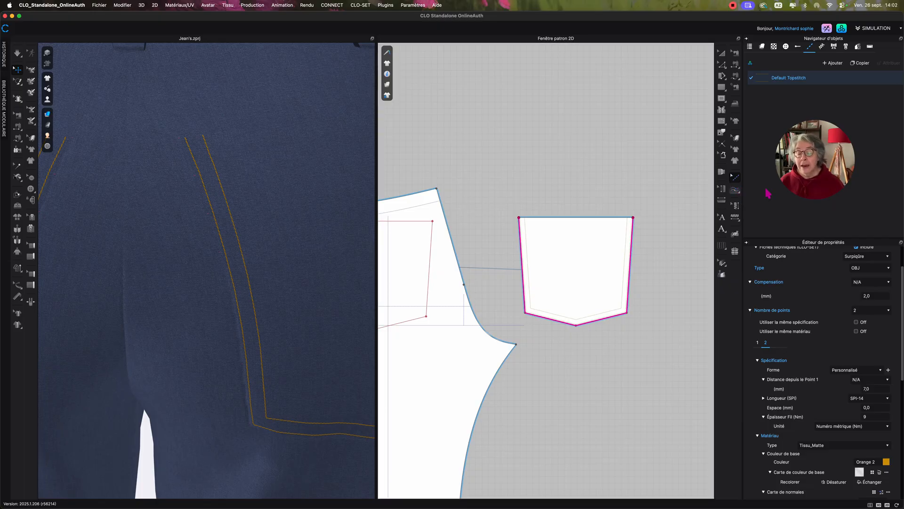
click(569, 217)
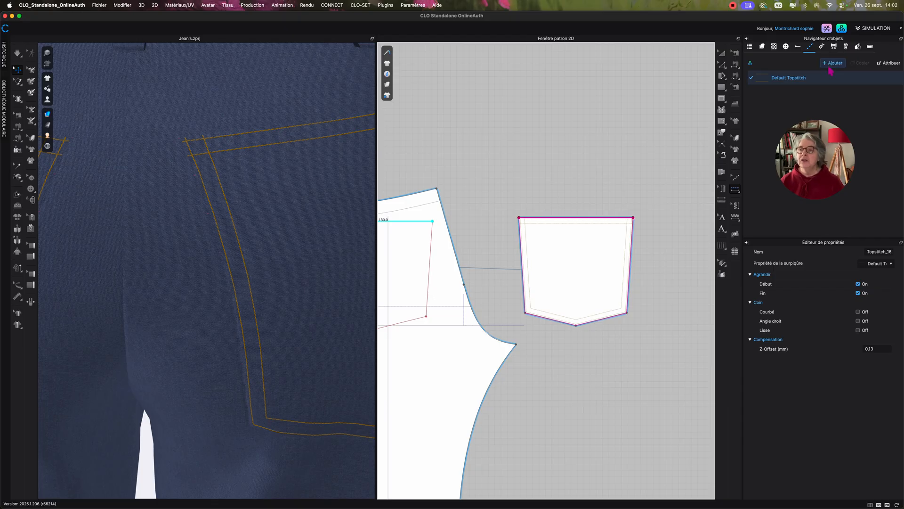
Duplicate the Default Topstitch style and assign the copy to the topstitch on the pocket's top edge.
click(795, 80)
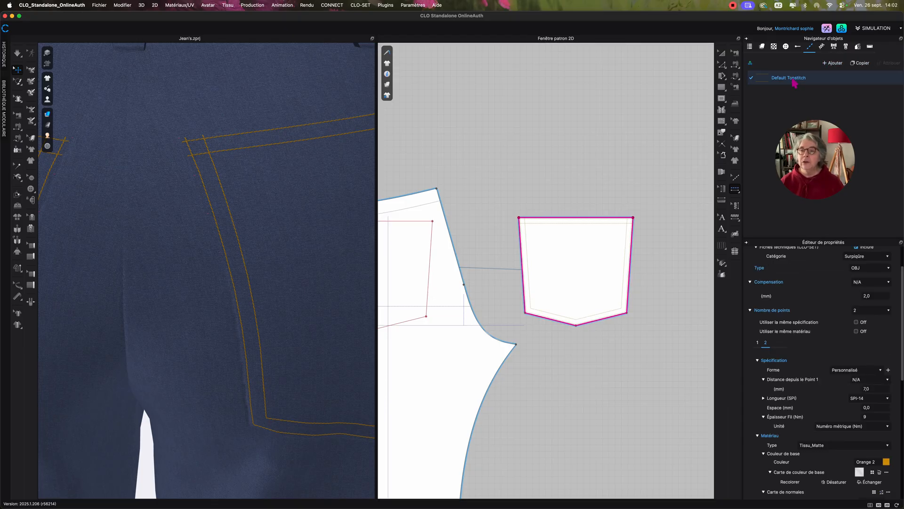
click(860, 62)
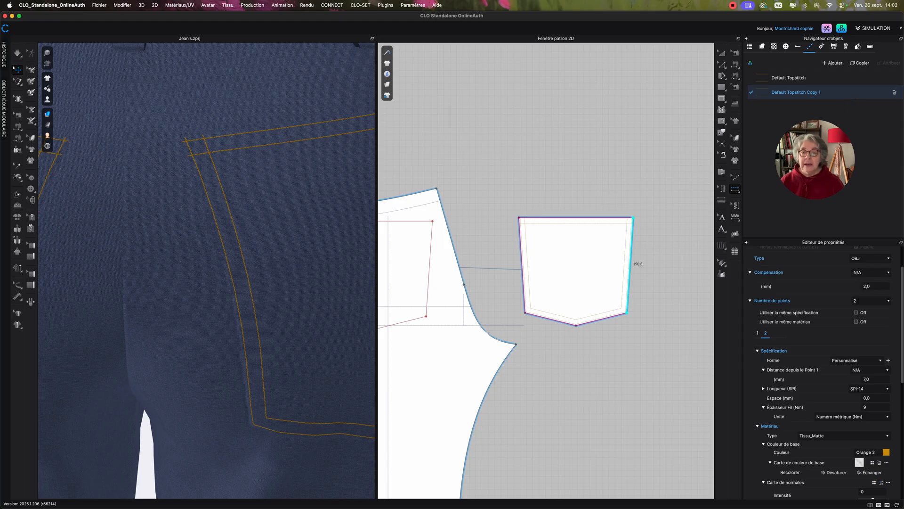
click(735, 178)
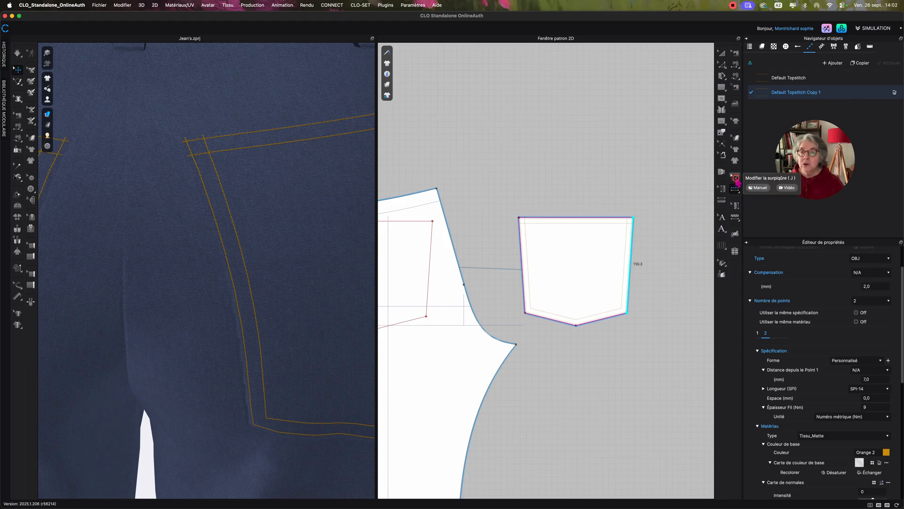
click(612, 217)
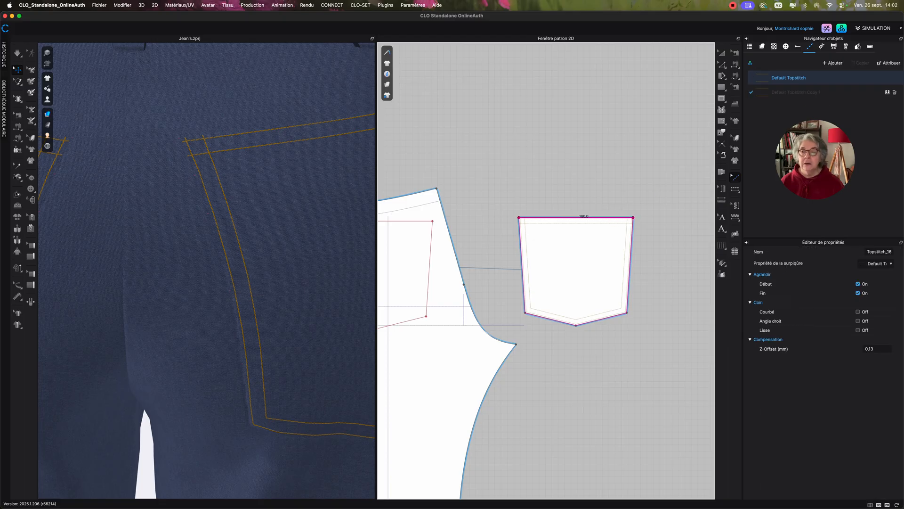
click(888, 93)
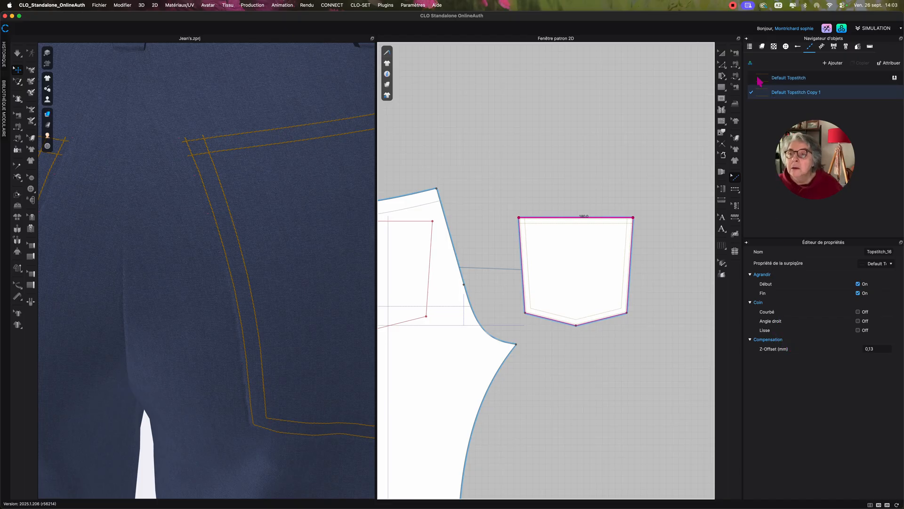
Set Default Topstitch Copy 1 to a single stitch line with an offset of 15 mm.
click(762, 92)
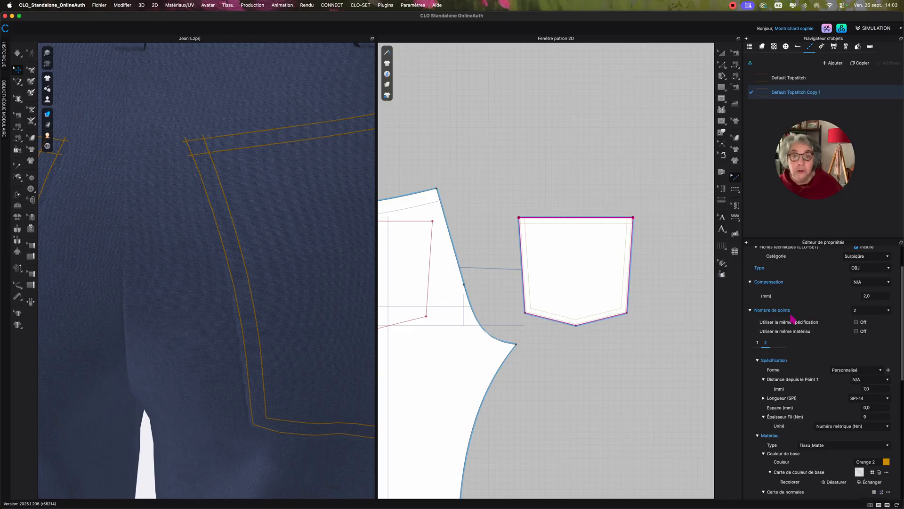
click(874, 311)
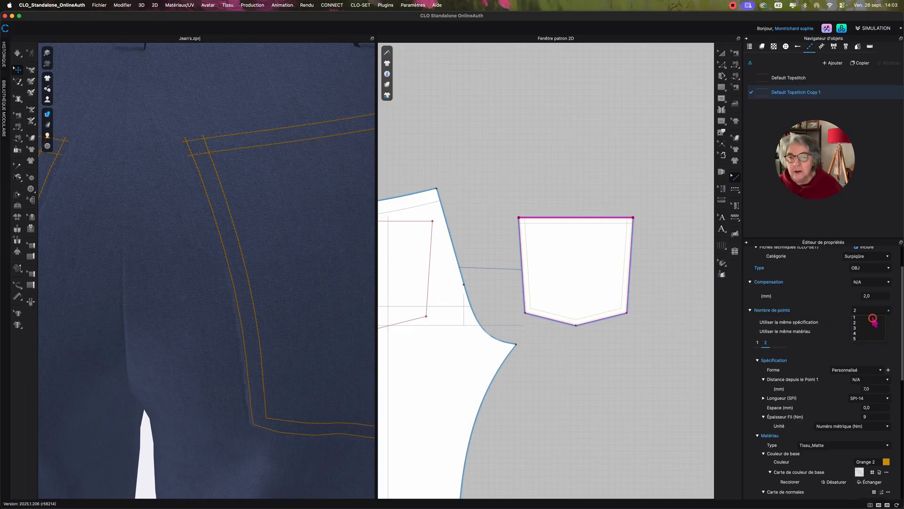
click(874, 317)
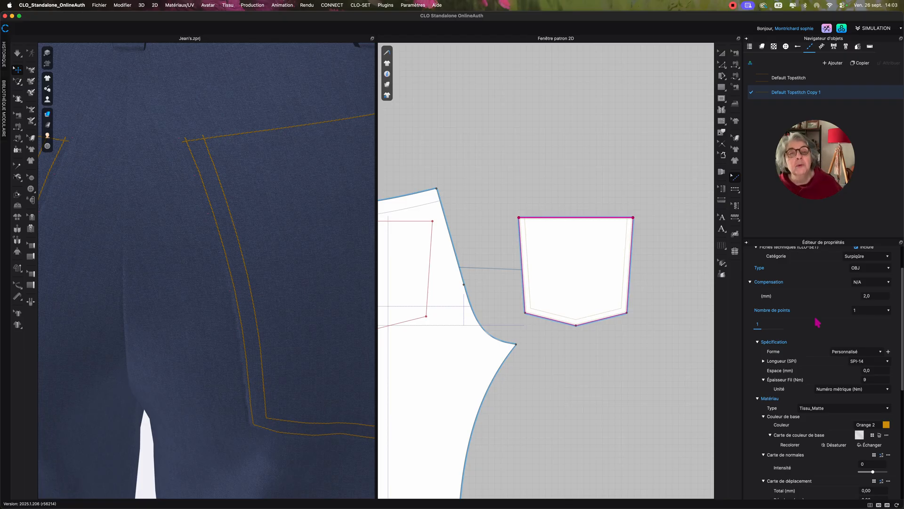
click(879, 295)
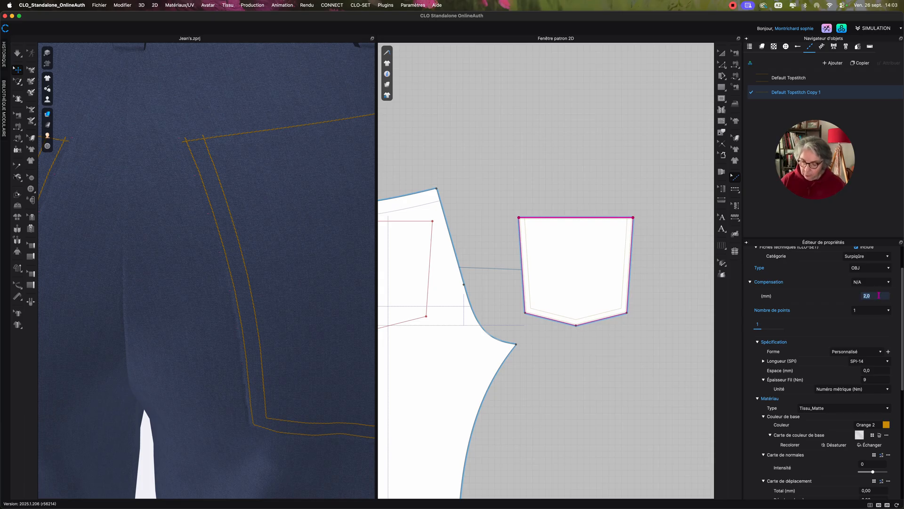
text(15)
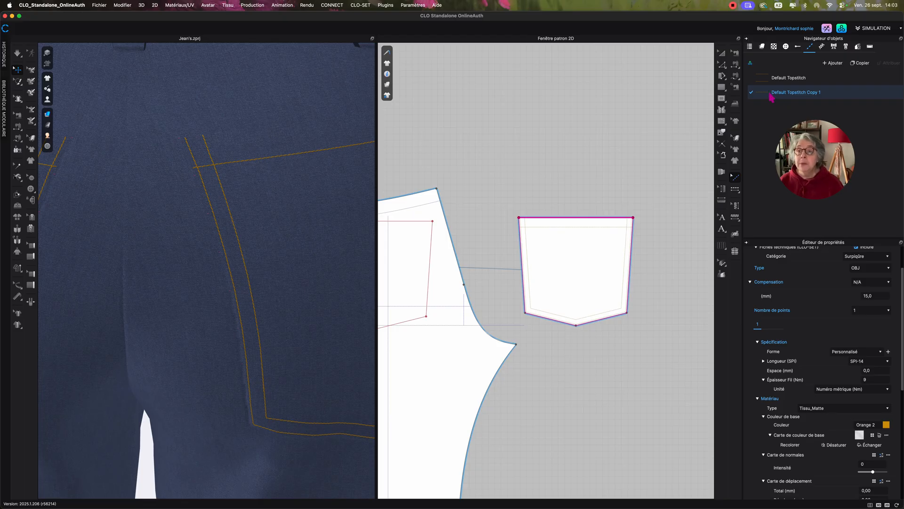
Duplicate Default Topstitch Copy 1 and add a second segment topstitch along the pocket's top edge with the new copy.
click(860, 63)
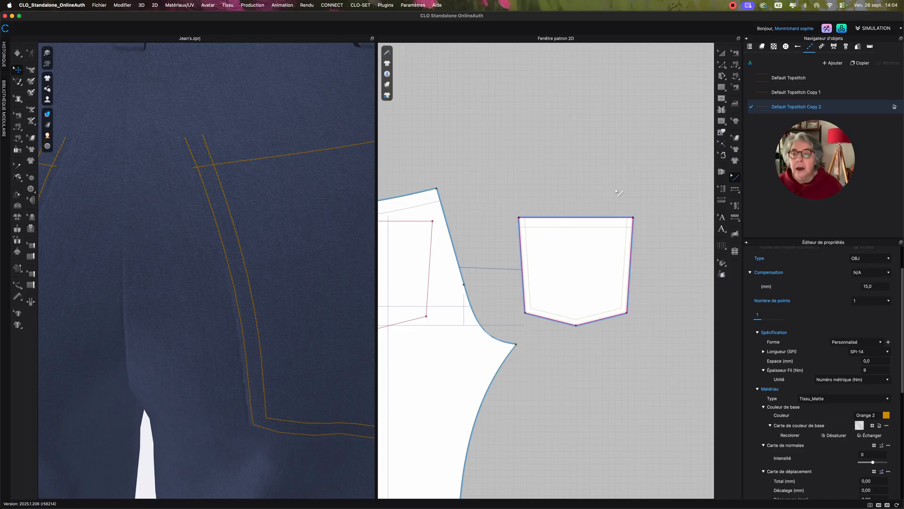
click(736, 189)
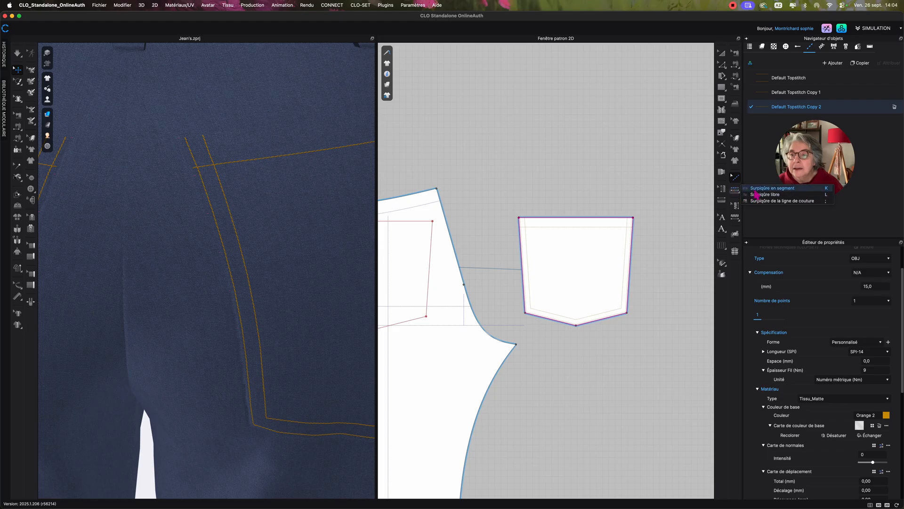
click(755, 189)
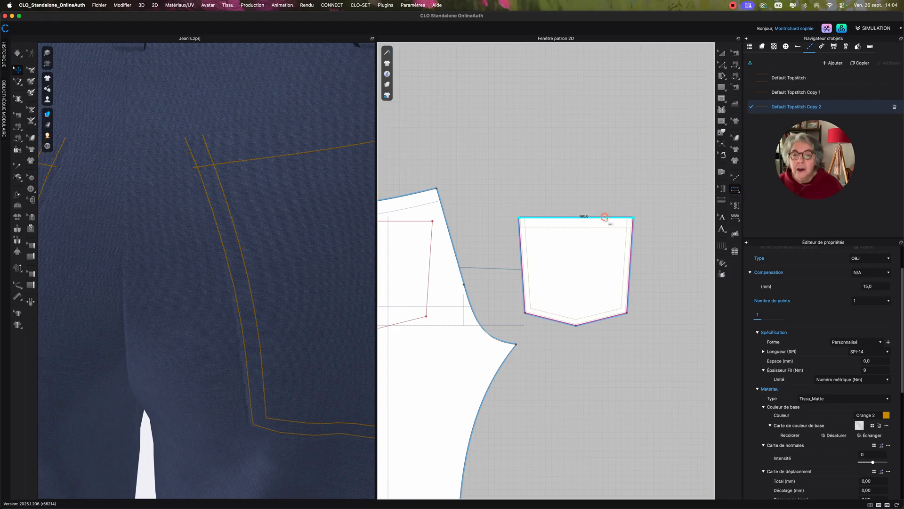
click(606, 216)
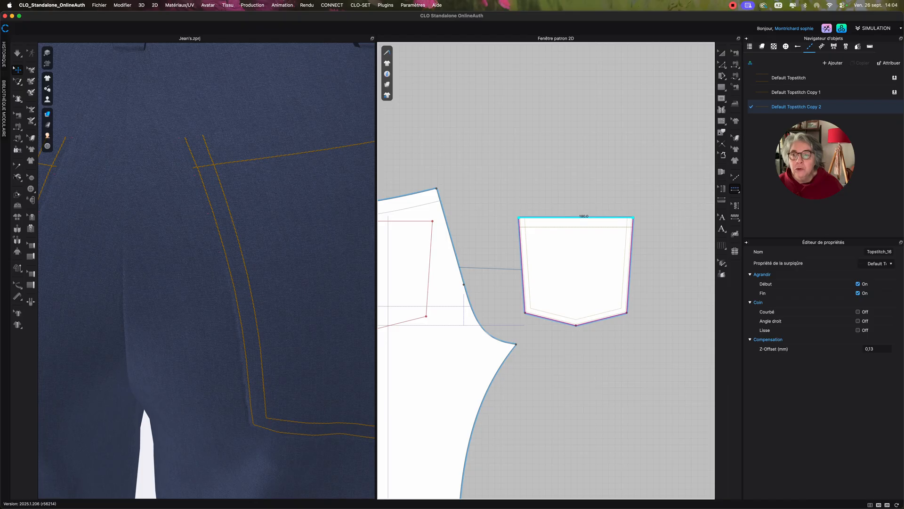
Select the second listed topstitch on the pocket's top edge and assign Default Topstitch Copy 2 to it.
click(763, 107)
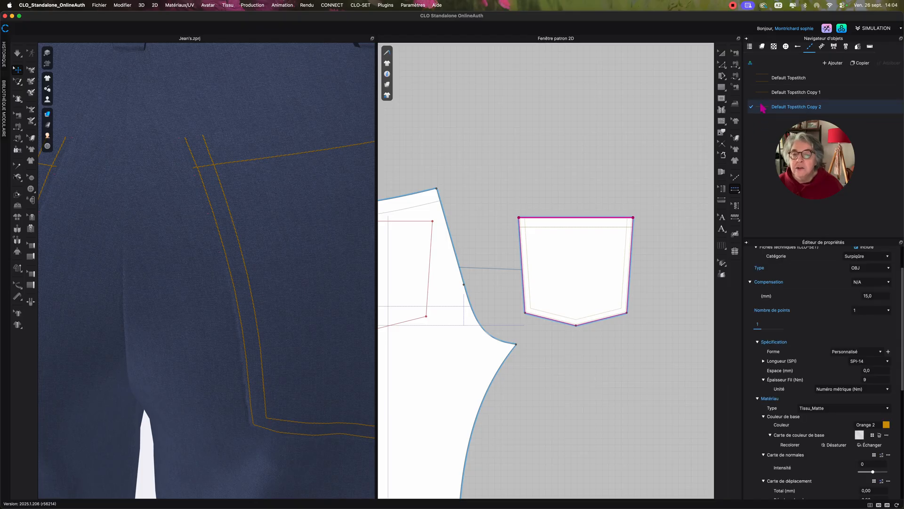
click(735, 177)
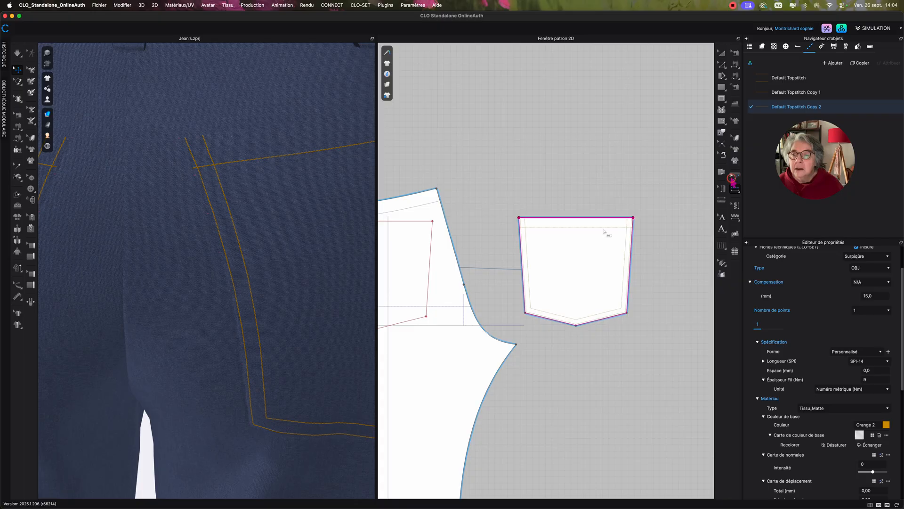
click(607, 220)
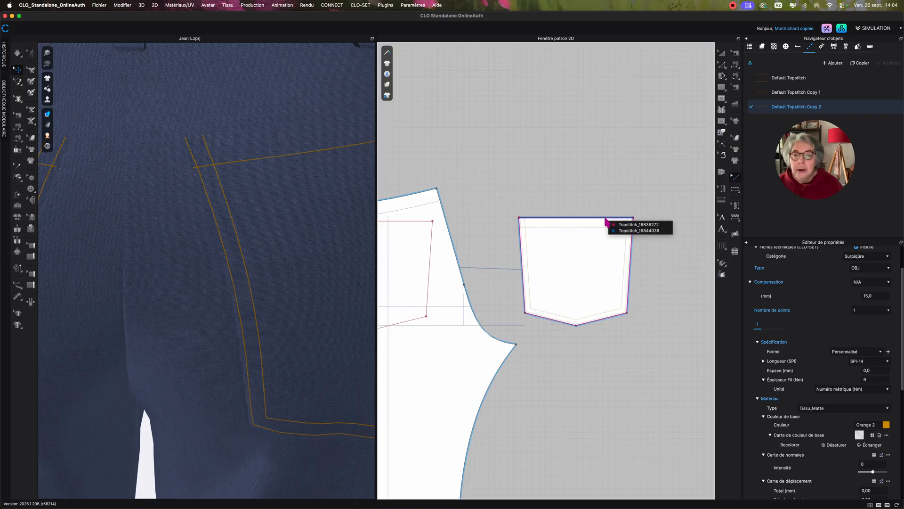
click(631, 231)
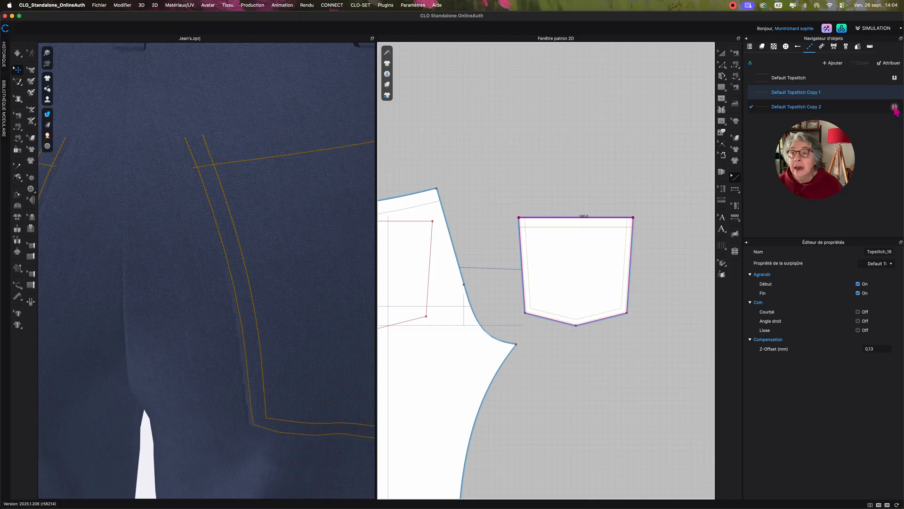
click(894, 108)
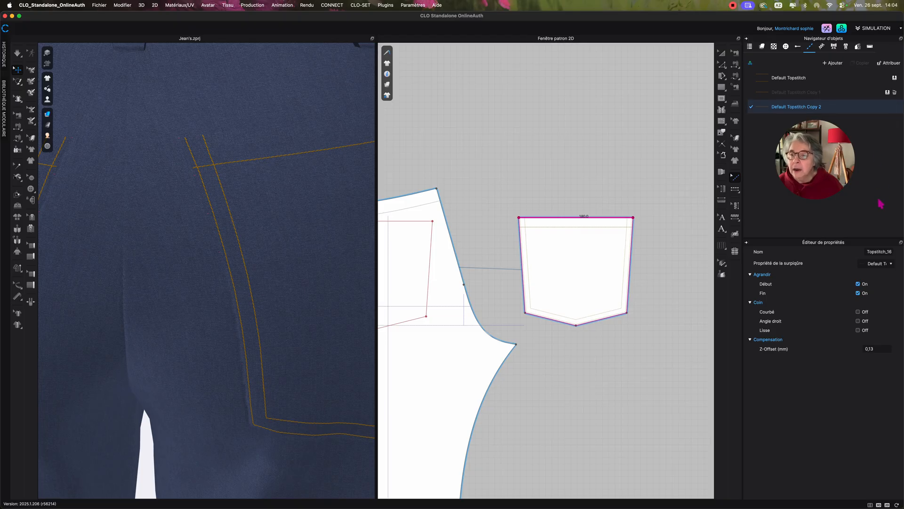
Set the offset of Default Topstitch Copy 2 to 2 mm.
click(765, 108)
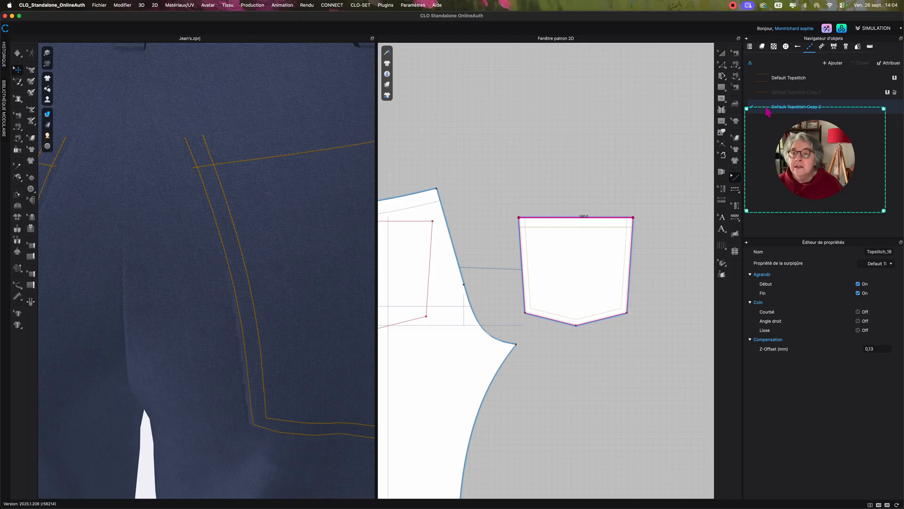
click(661, 134)
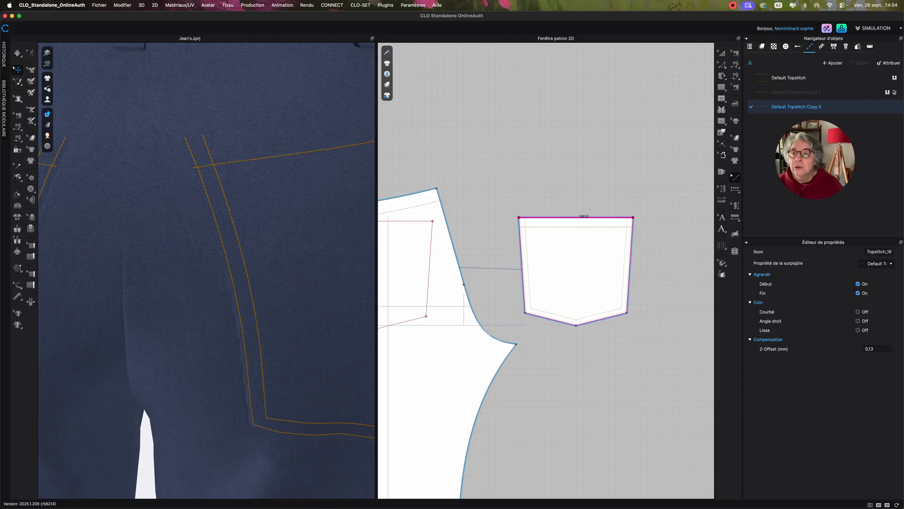
click(858, 109)
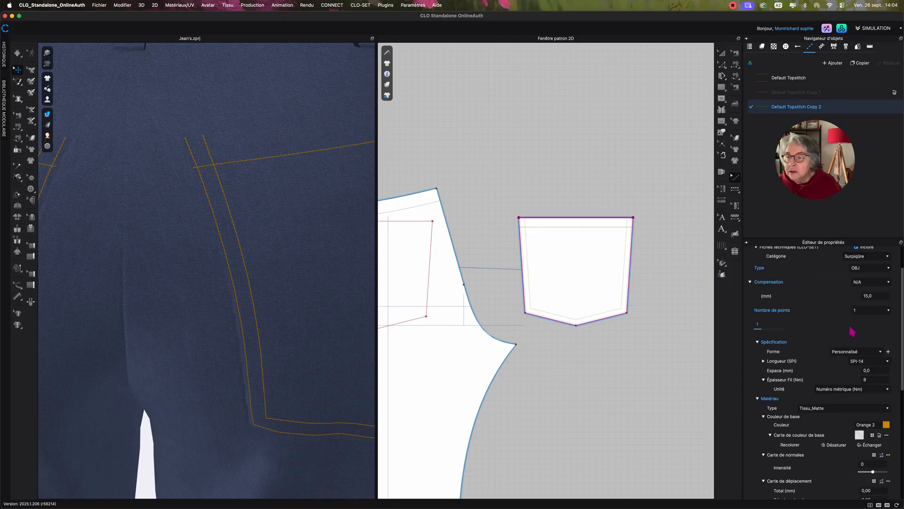
double_click(880, 296)
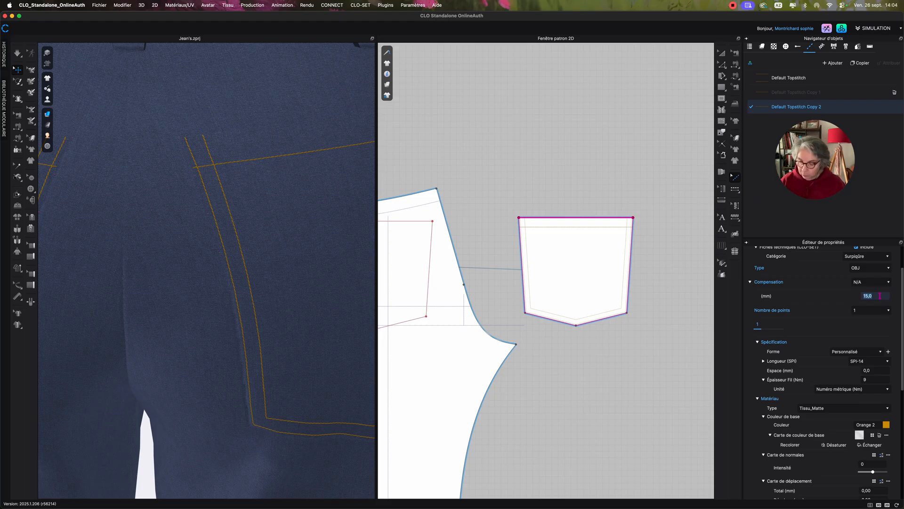
text(2)
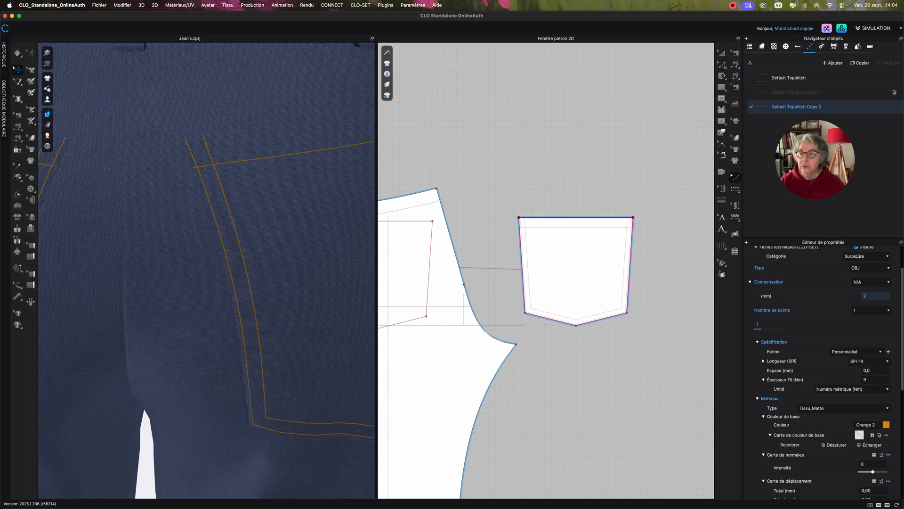
key(Return)
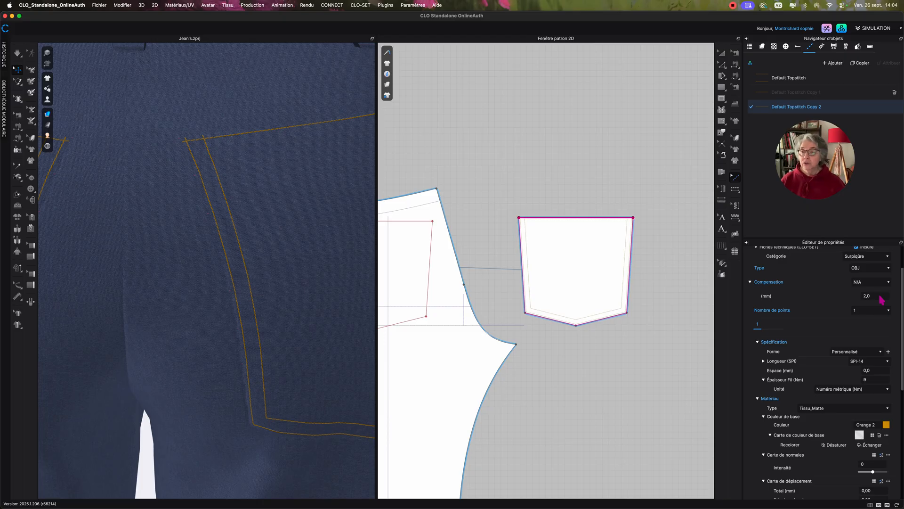
Re-enter a 15 mm offset for Default Topstitch Copy 1.
click(778, 92)
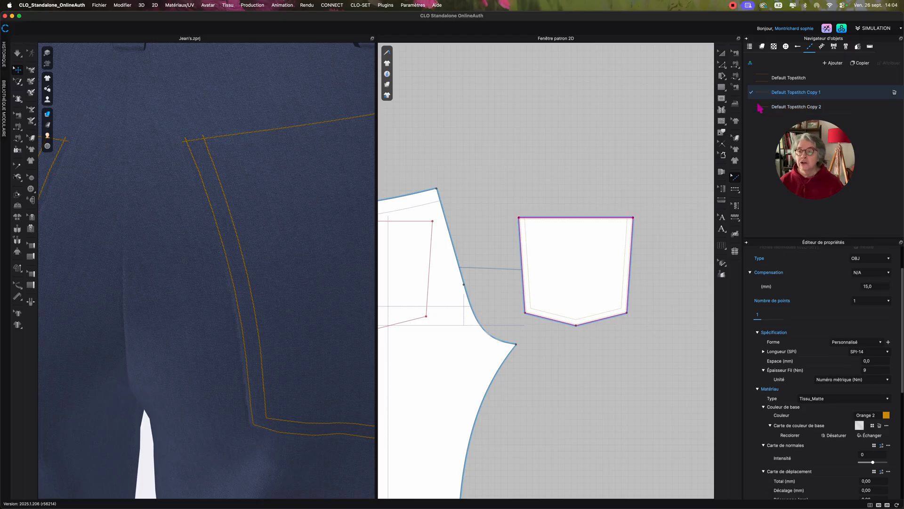
click(878, 361)
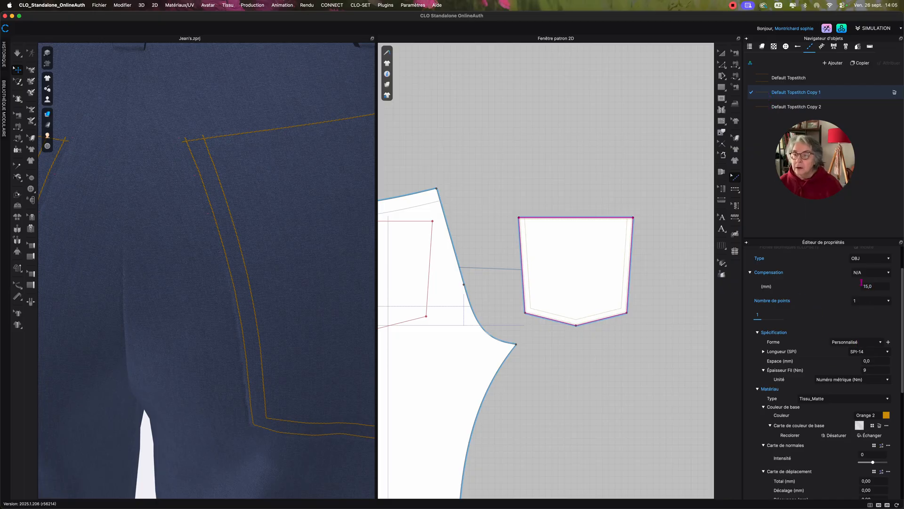
right_click(598, 217)
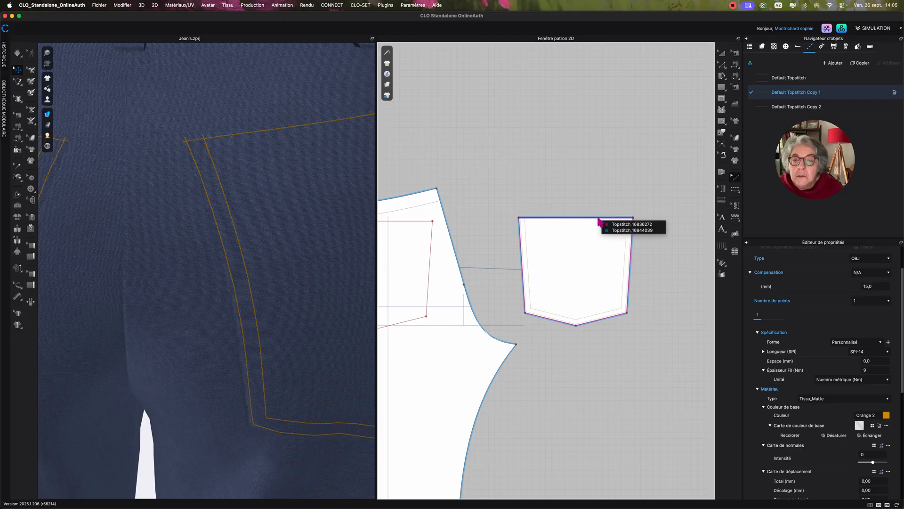
click(612, 230)
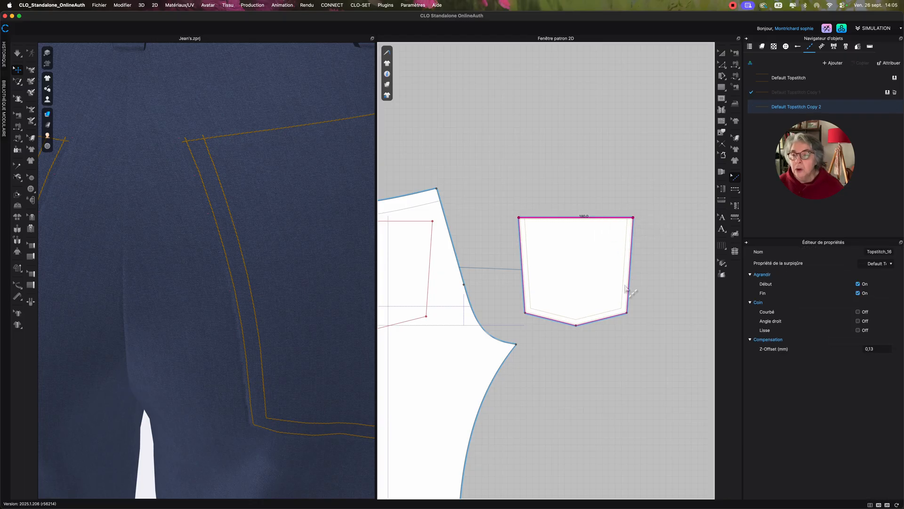
click(766, 94)
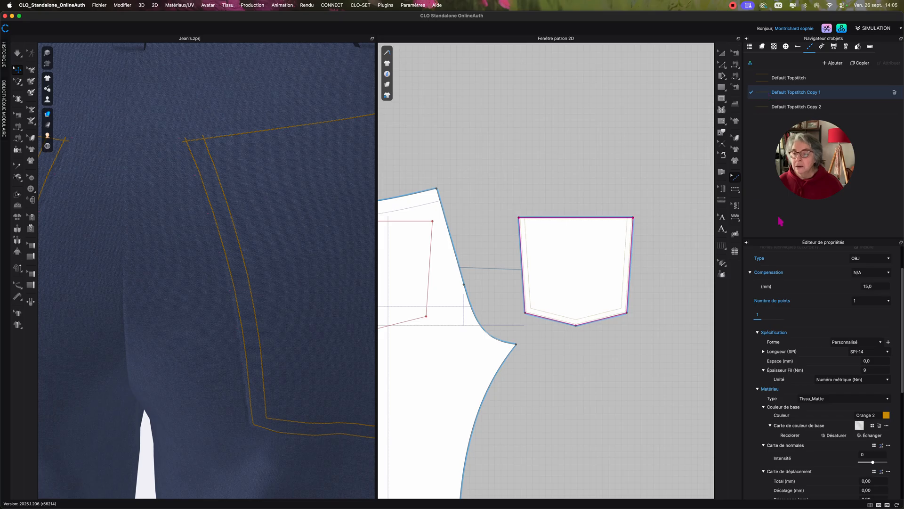
click(879, 286)
text(15)
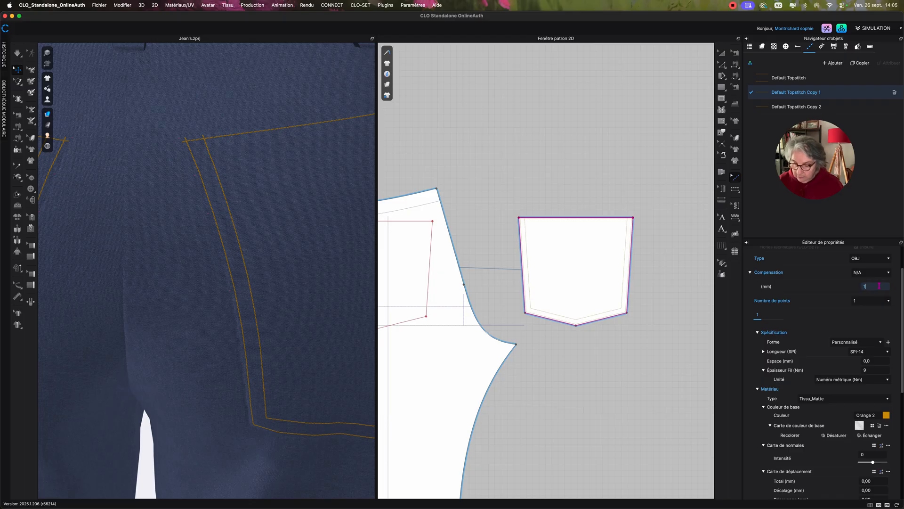
key(Return)
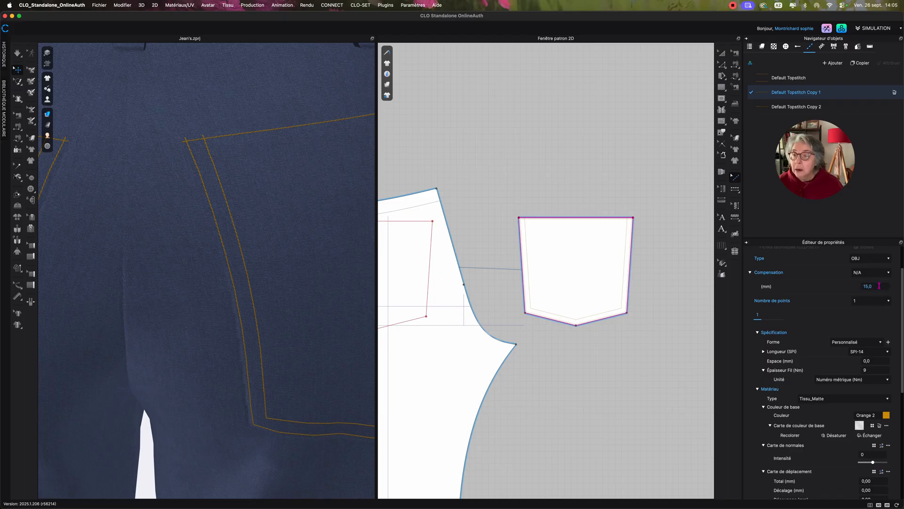
Set the offset of Default Topstitch Copy 2 to 15 mm for the inner line along the pocket's top edge.
click(621, 222)
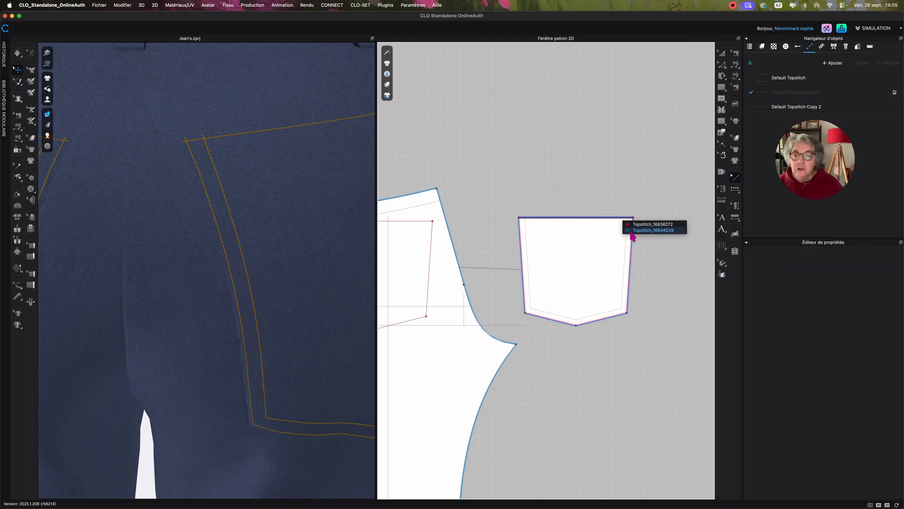
click(641, 225)
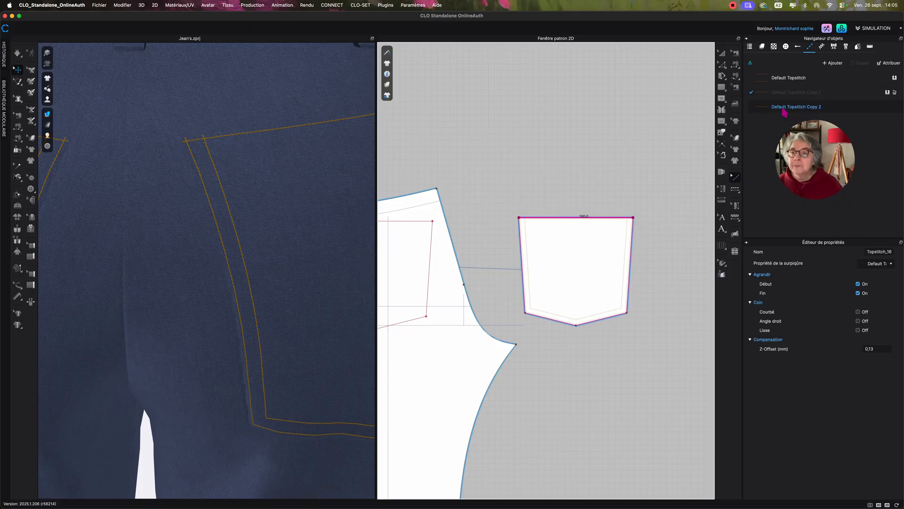
click(765, 109)
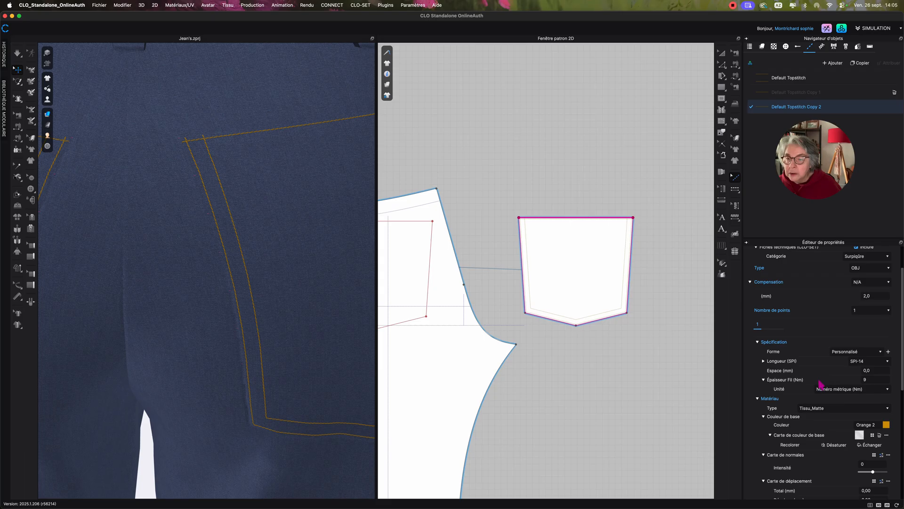
scroll(823, 344, up, 1)
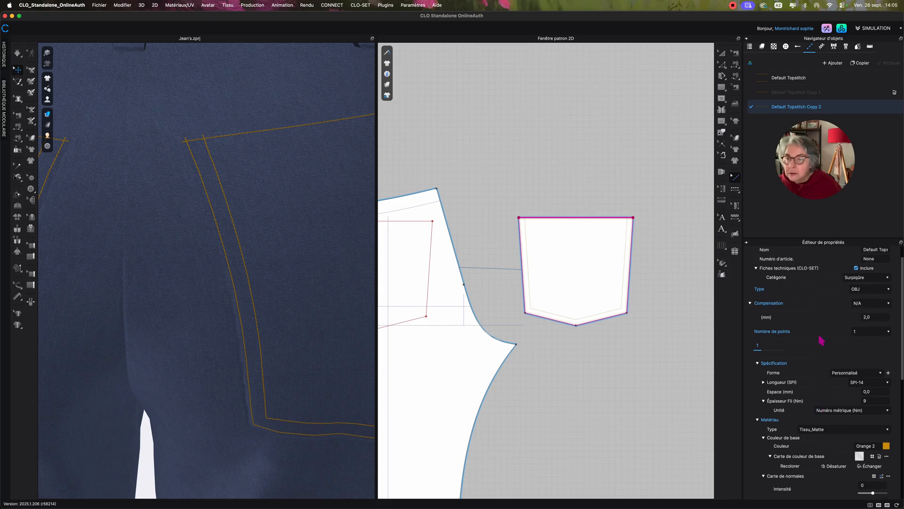
click(874, 317)
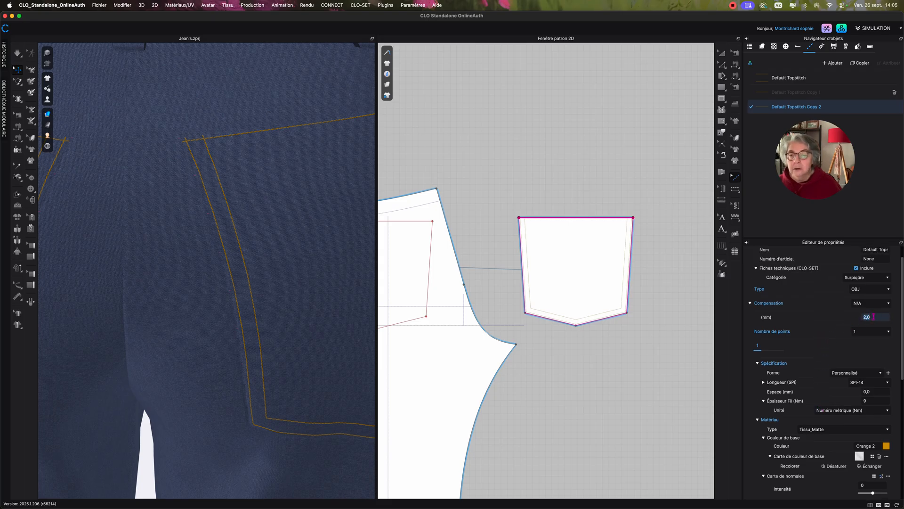
text(15)
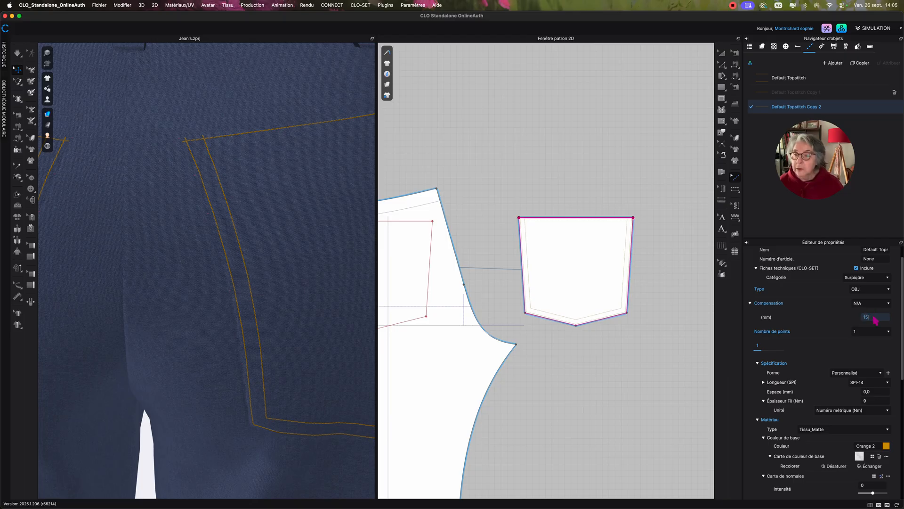
key(Return)
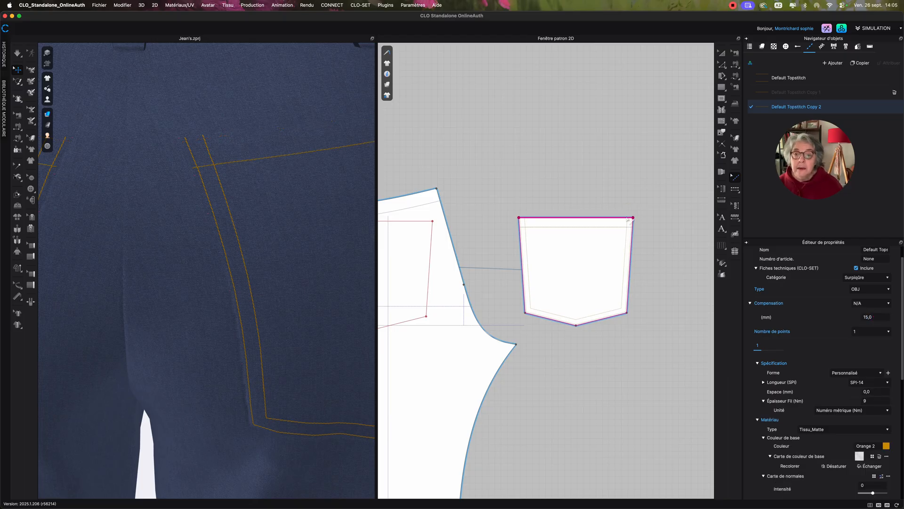
Inspect the overlapping topstitches on the pocket's top edge and check which topstitch style each one uses.
click(629, 220)
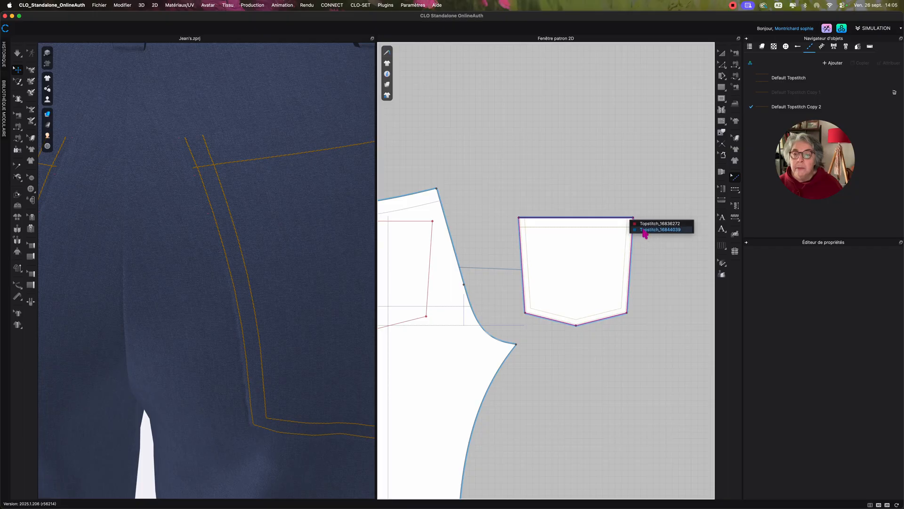
click(645, 231)
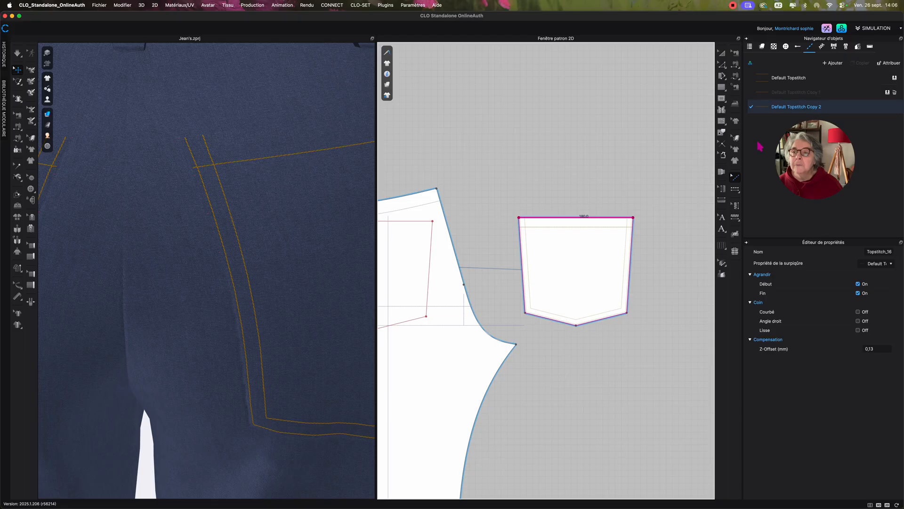
click(652, 187)
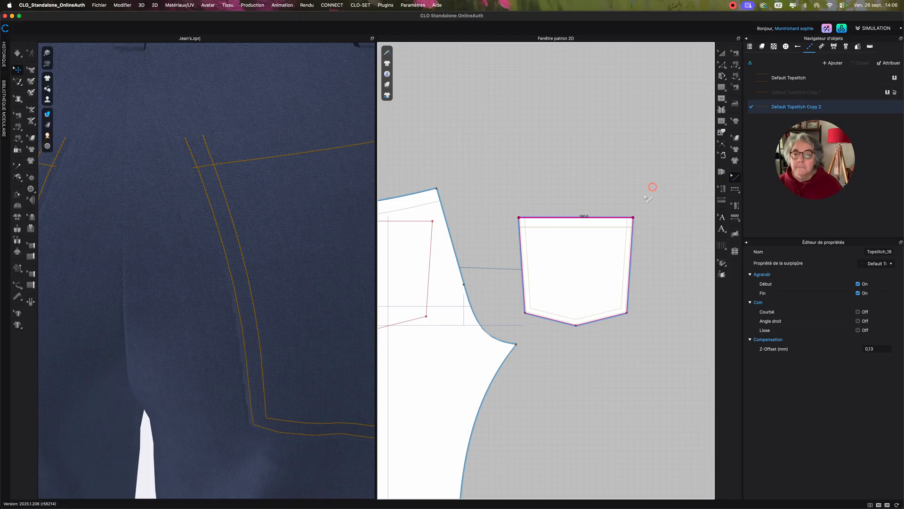
click(617, 222)
click(630, 230)
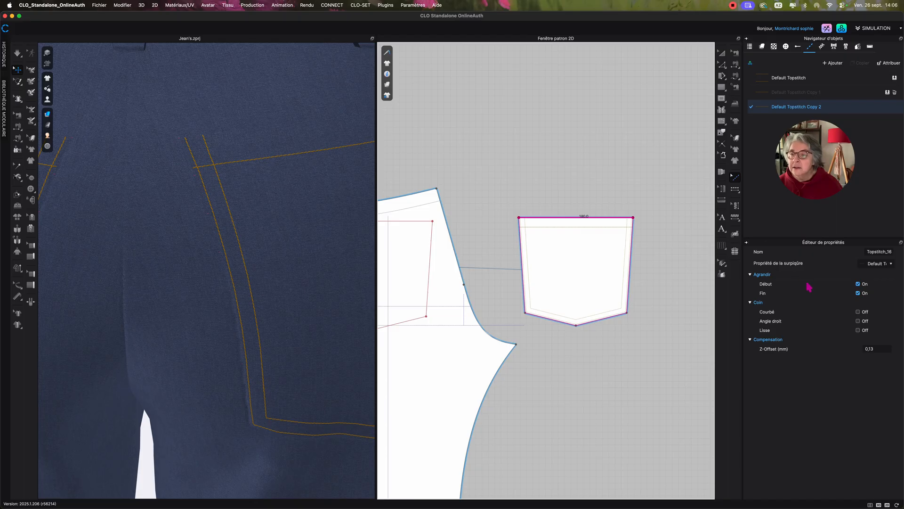
click(797, 107)
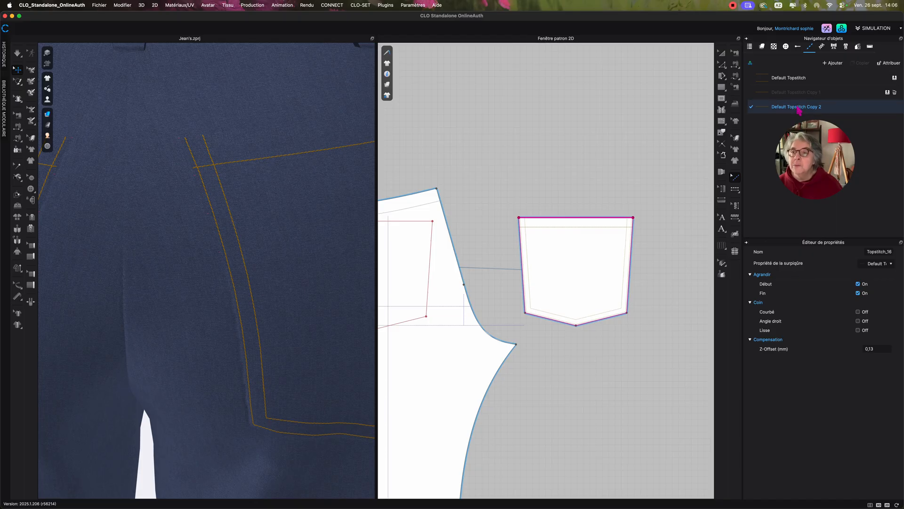
click(880, 318)
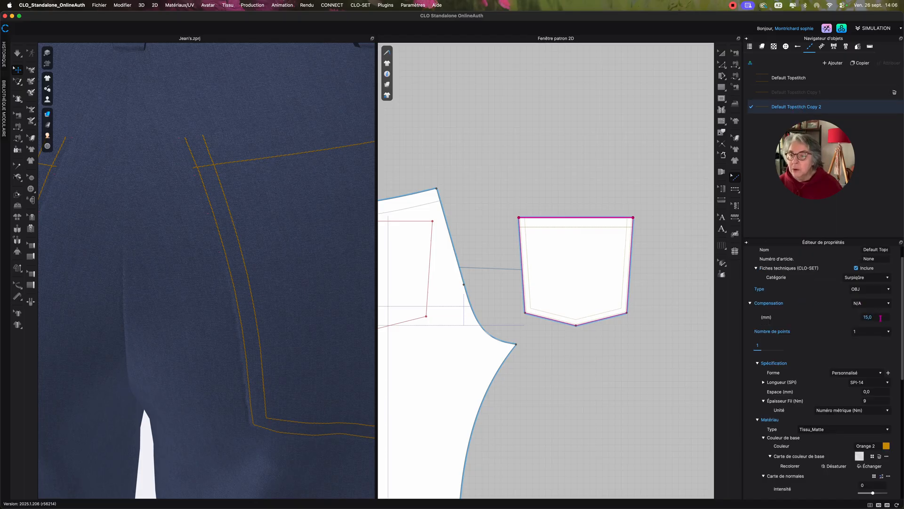
click(618, 220)
click(617, 220)
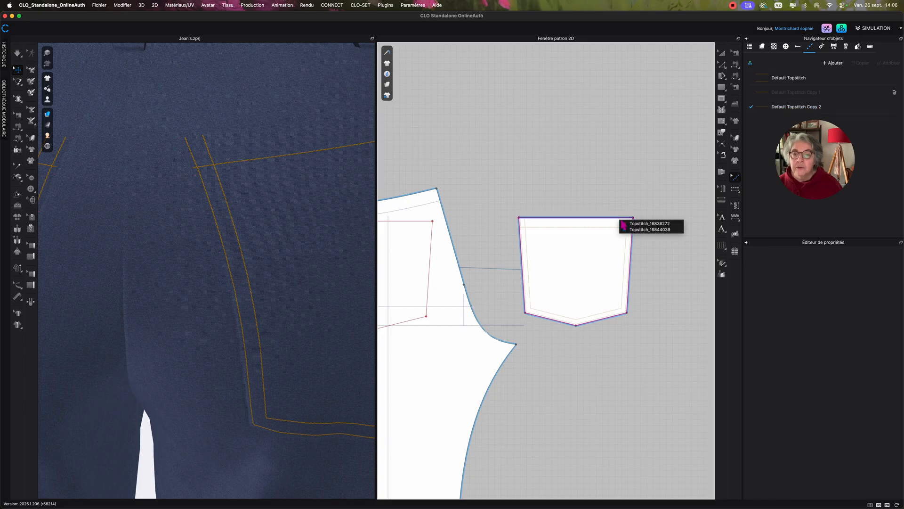
click(648, 230)
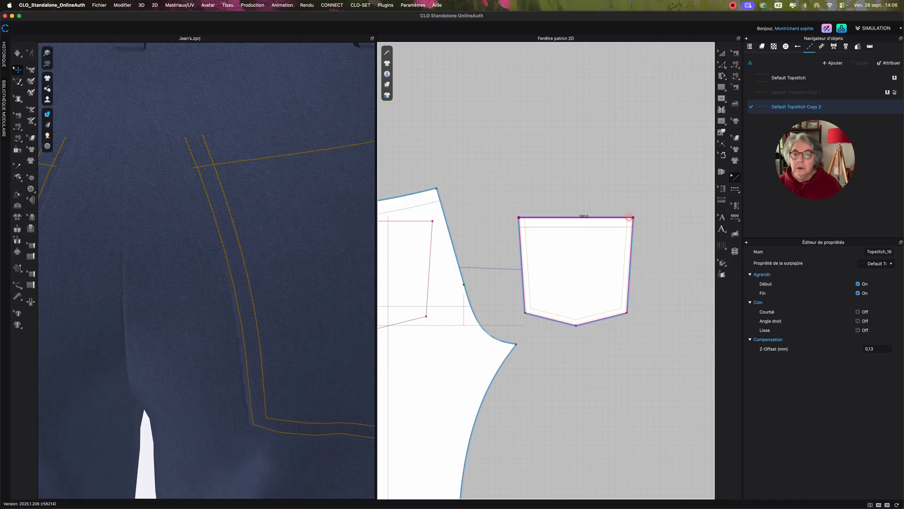
click(629, 218)
click(647, 226)
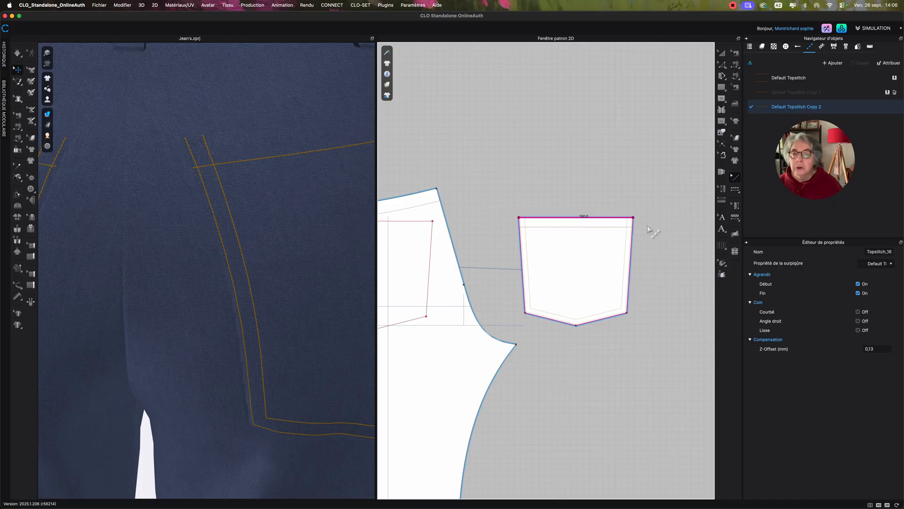
Select the first listed topstitch on the pocket's top edge and assign Default Topstitch Copy 1 to it.
click(618, 218)
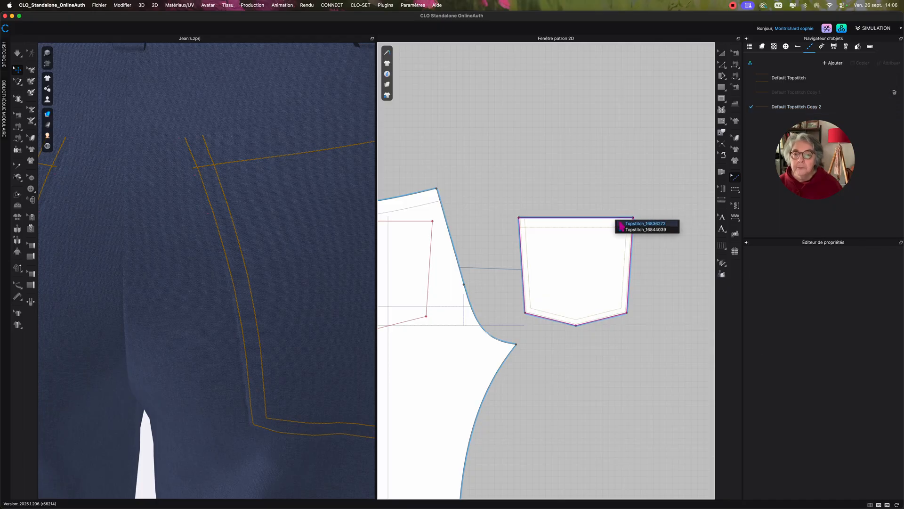
click(622, 224)
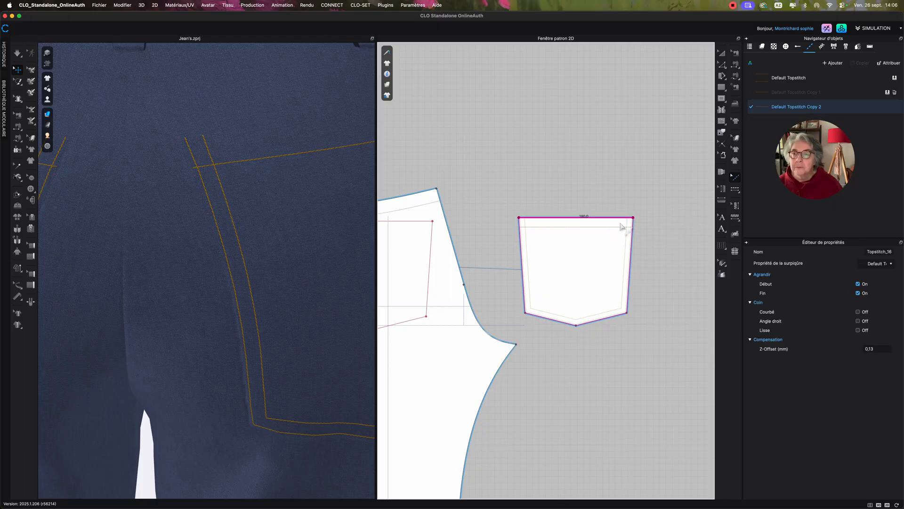
click(891, 96)
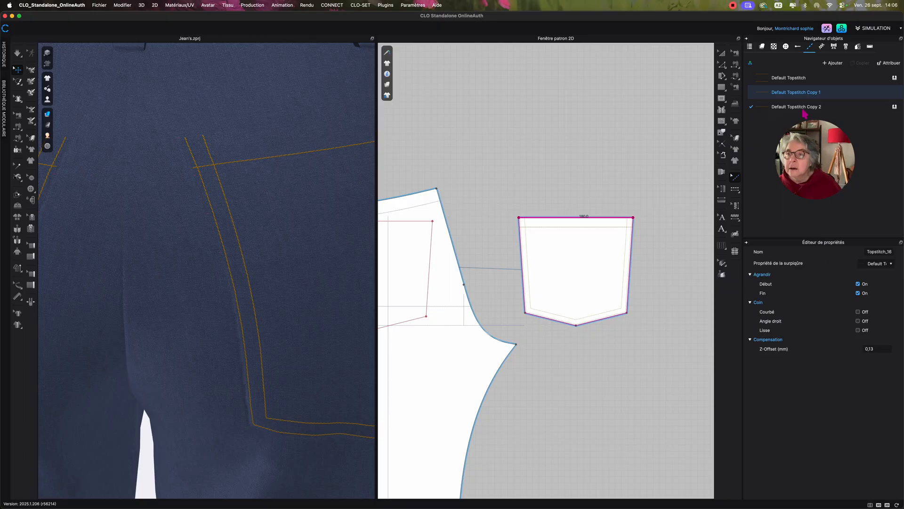
Set the offset of Default Topstitch Copy 1 to 2 mm for the outer line along the pocket's top edge.
click(764, 92)
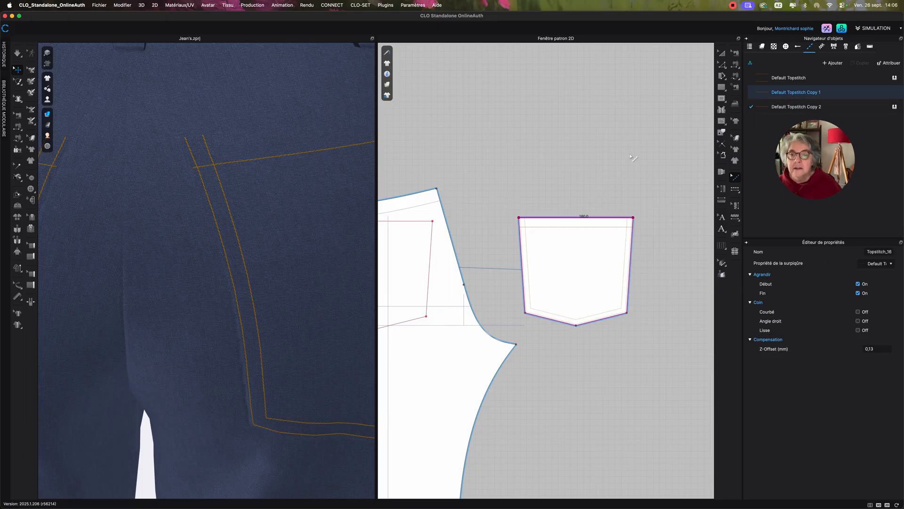
click(620, 220)
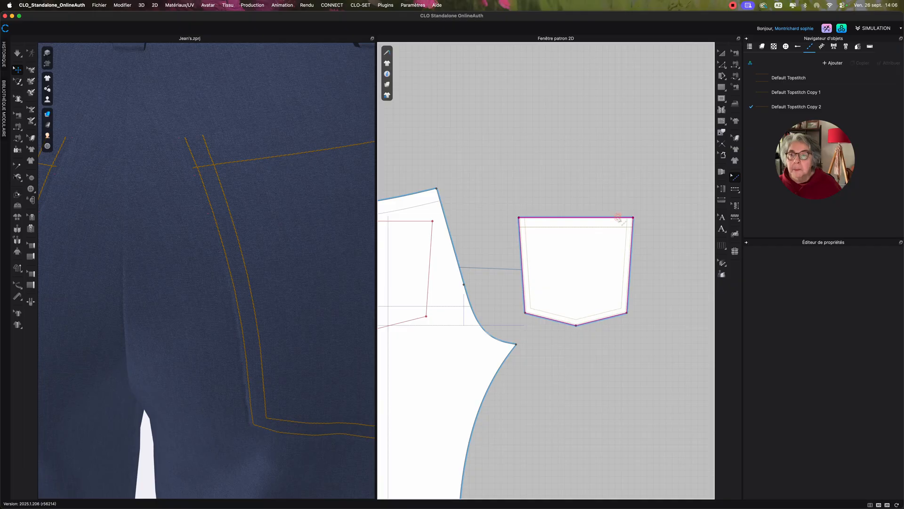
click(644, 228)
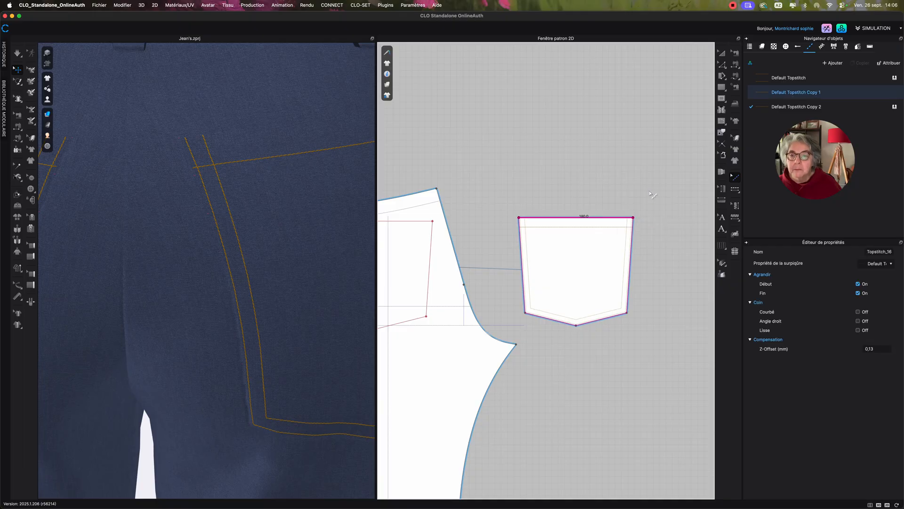
click(759, 92)
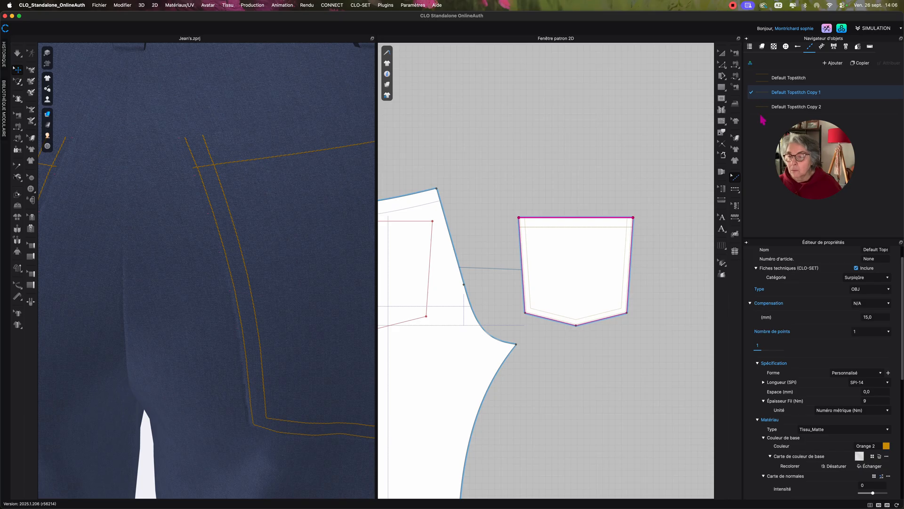
double_click(876, 317)
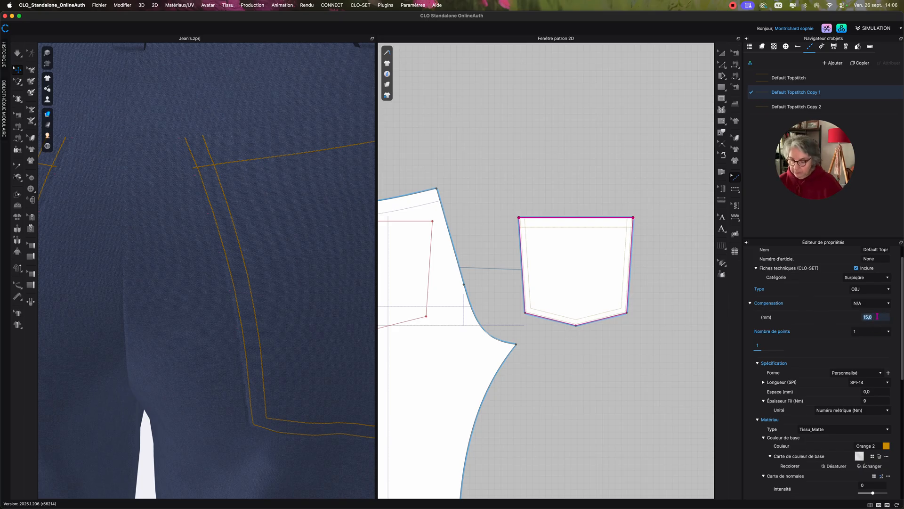
text(2)
key(Return)
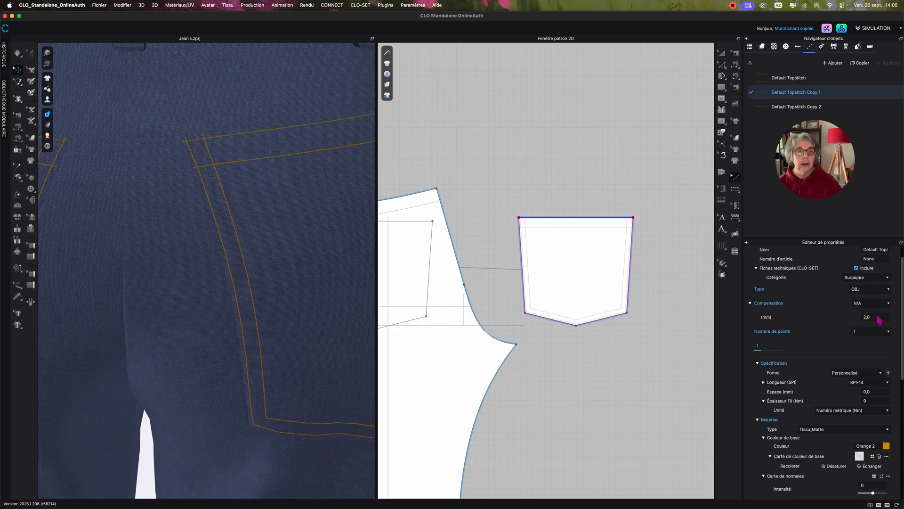
Select the first listed topstitch on the pocket's top edge to check its assigned style.
click(641, 136)
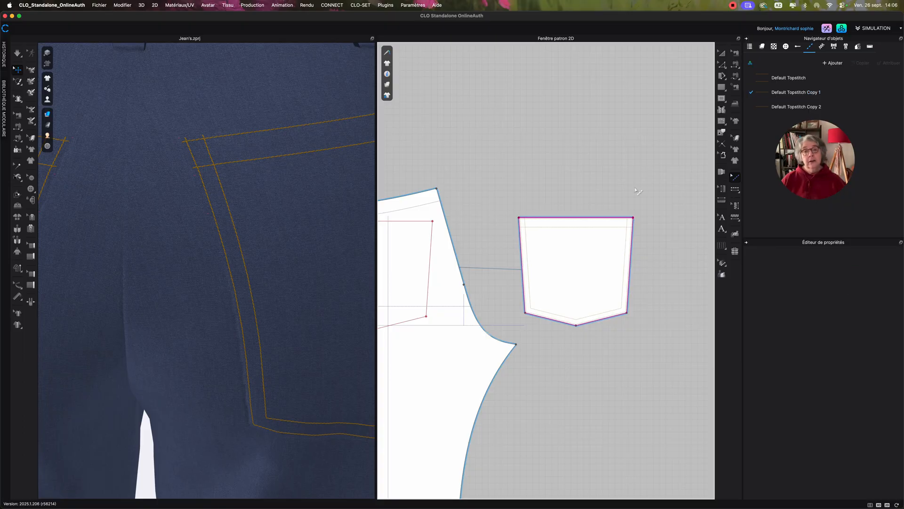
click(624, 218)
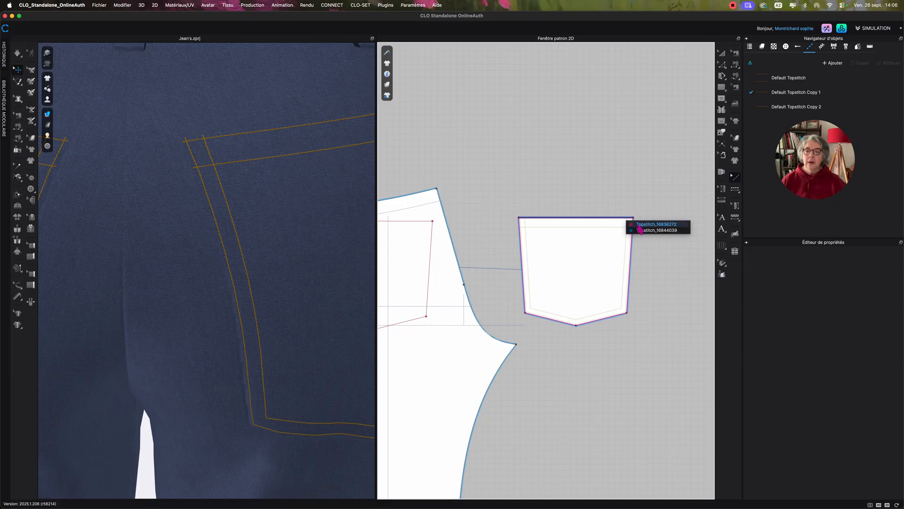
click(657, 225)
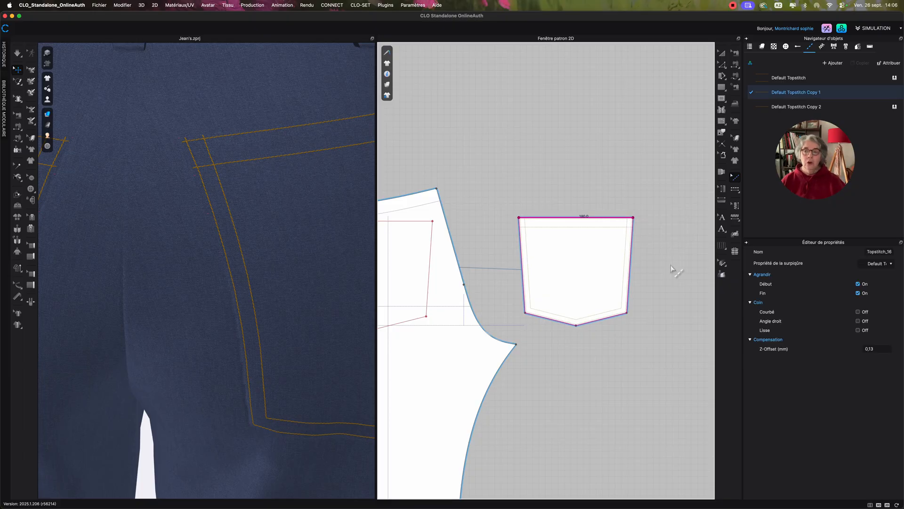
Select the second listed topstitch on the pocket's top edge and check which topstitch style it uses.
right_click(618, 217)
click(568, 223)
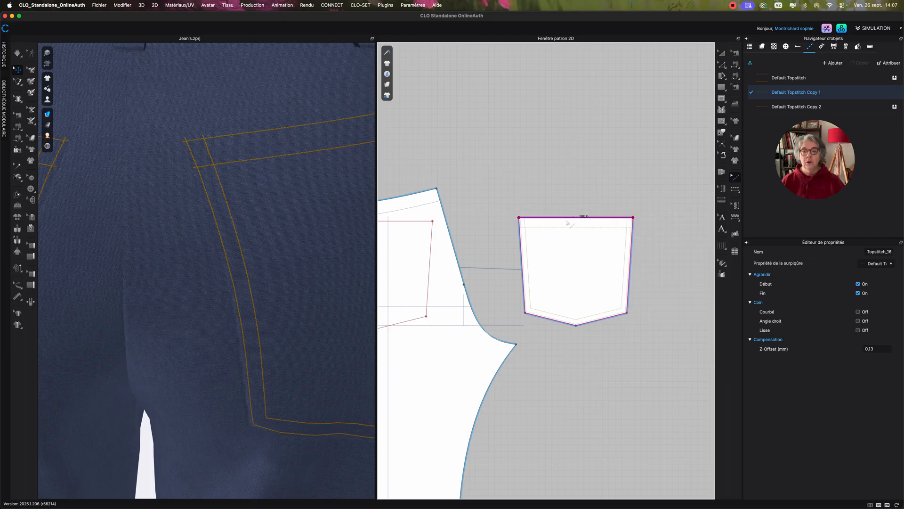
right_click(568, 218)
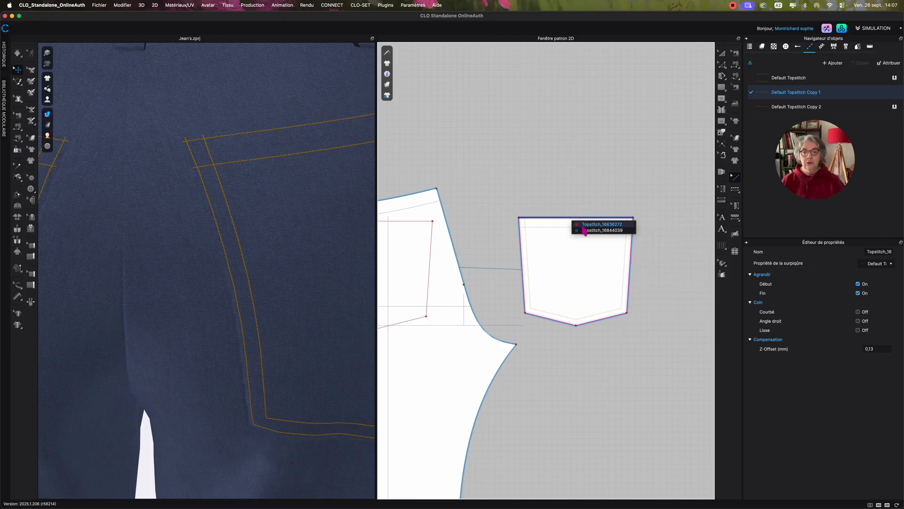
click(585, 229)
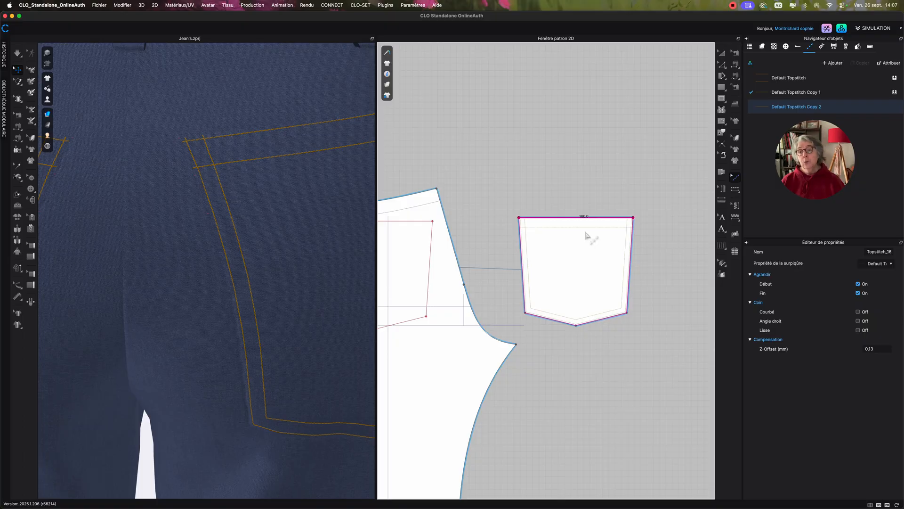
click(762, 107)
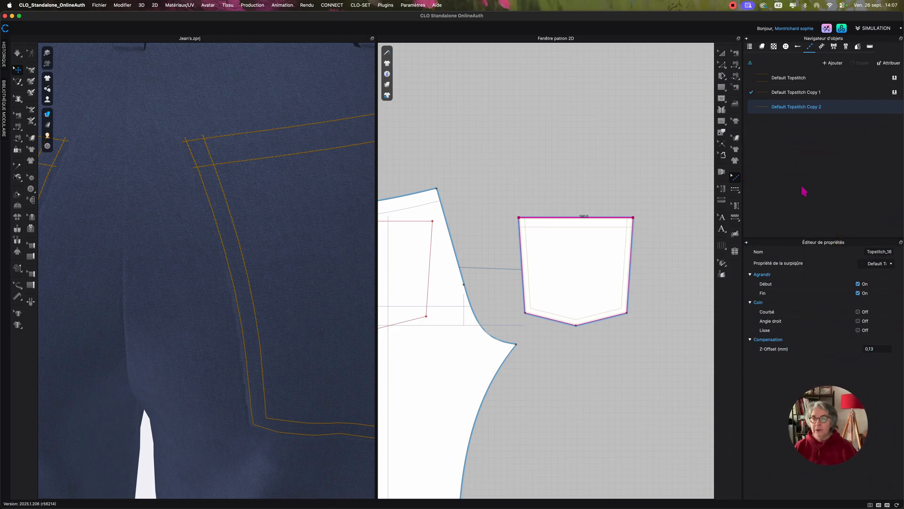
scroll(472, 112, down, 2)
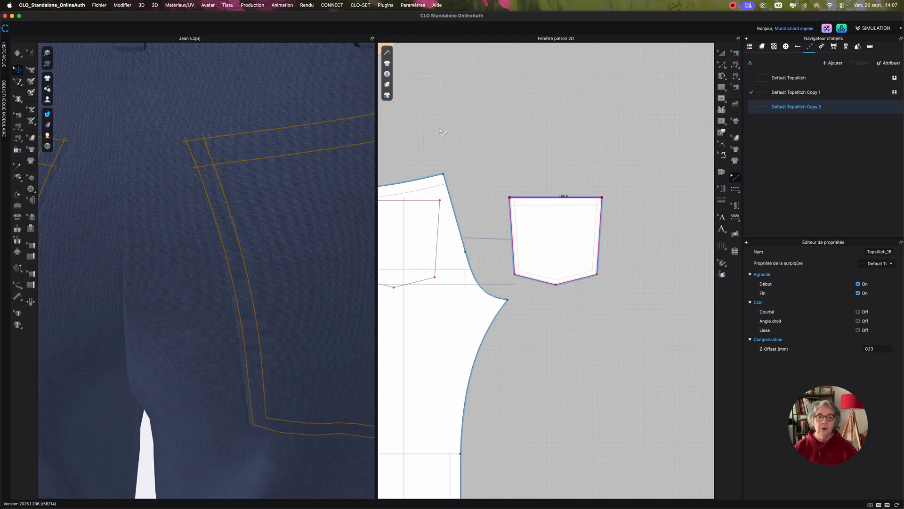
scroll(589, 147, down, 3)
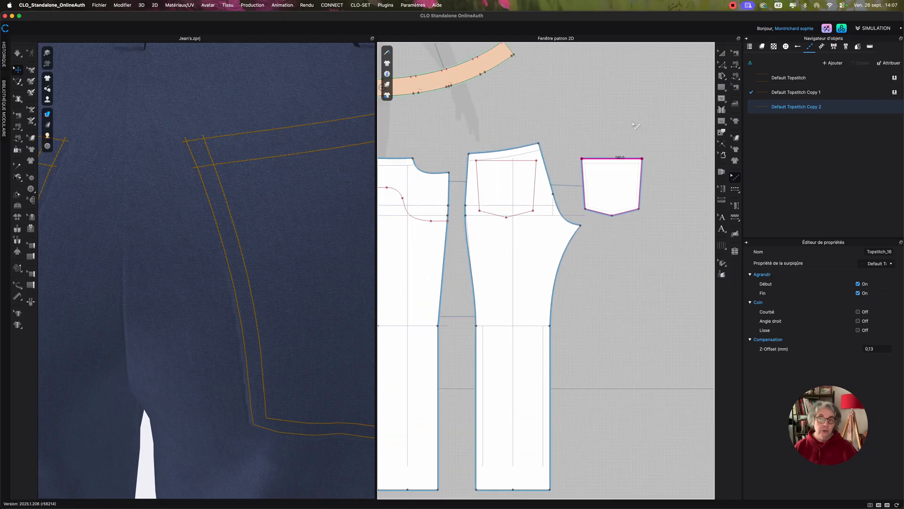
click(733, 5)
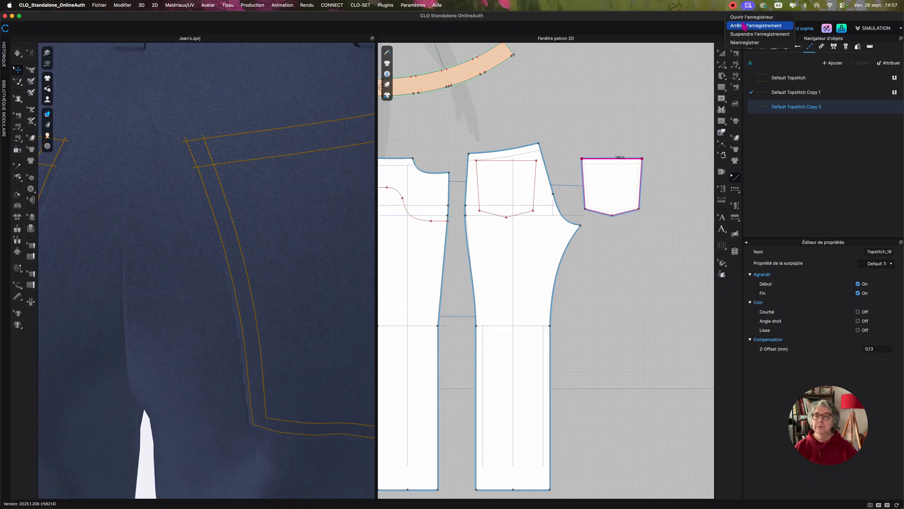
click(756, 26)
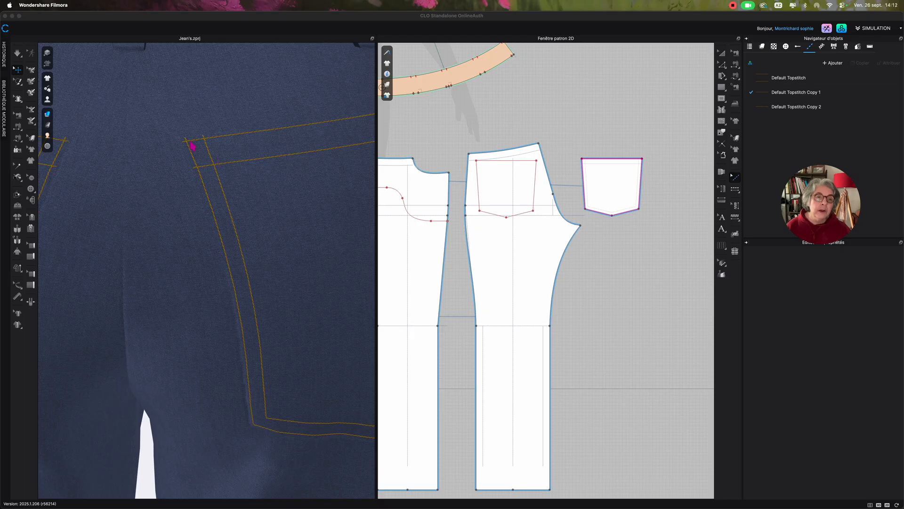
Create a free topstitch 9 mm long on the pocket's top edge, starting from its left corner.
scroll(617, 165, up, 5)
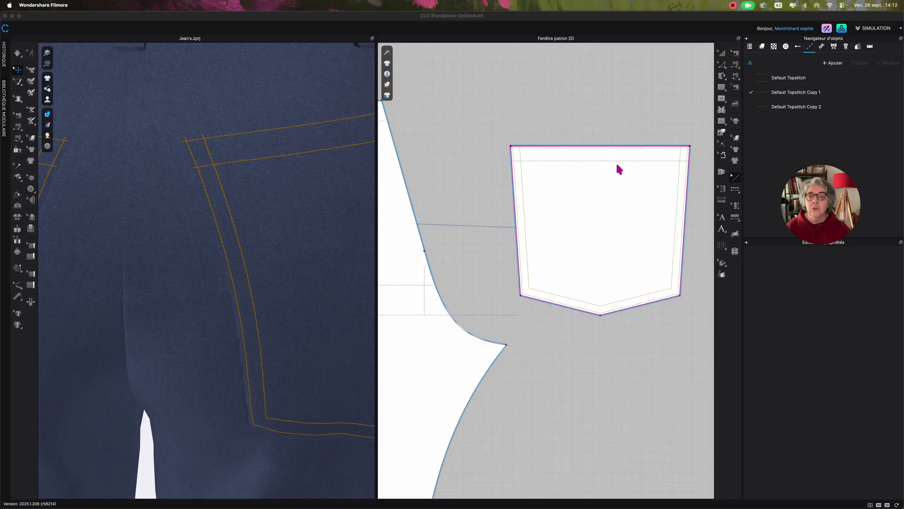
middle_drag(597, 140, 612, 192)
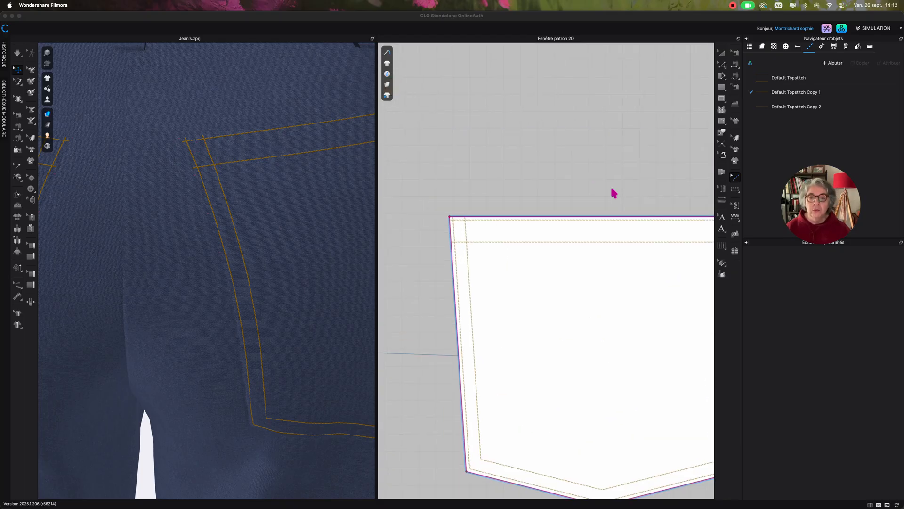
click(734, 187)
click(734, 189)
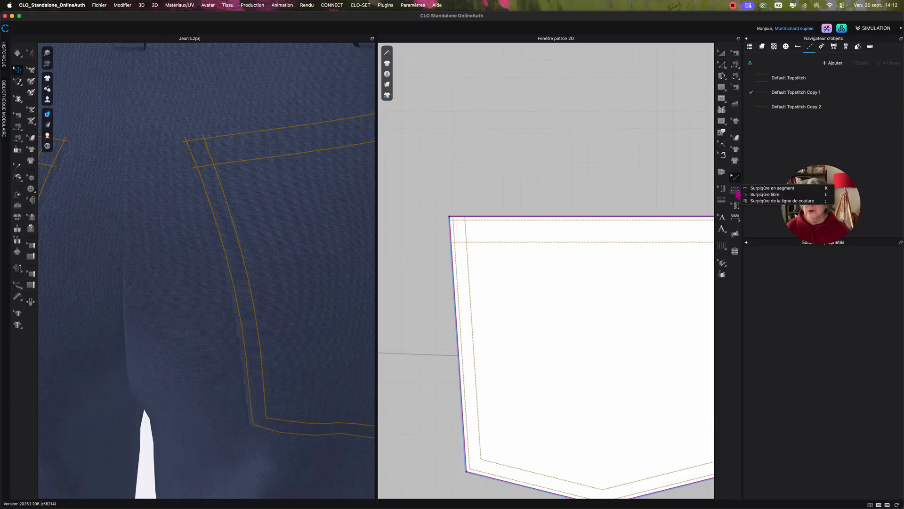
click(764, 194)
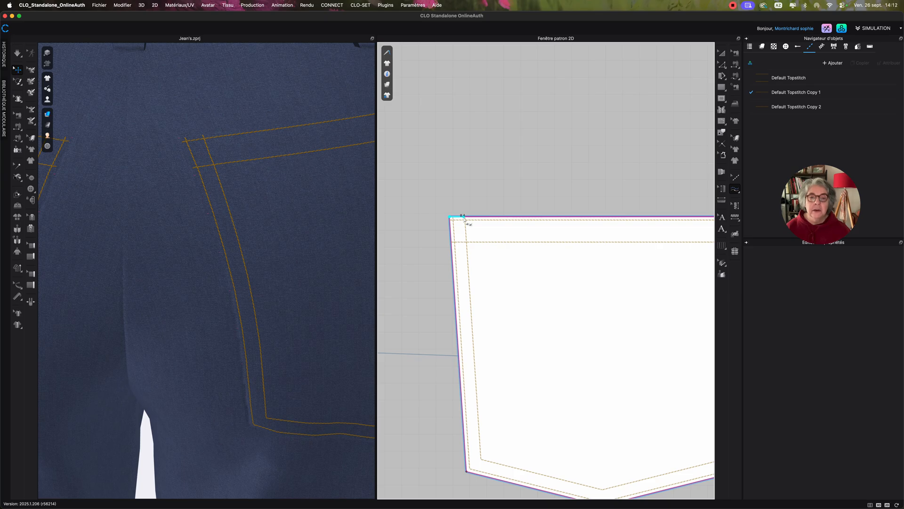
right_click(463, 217)
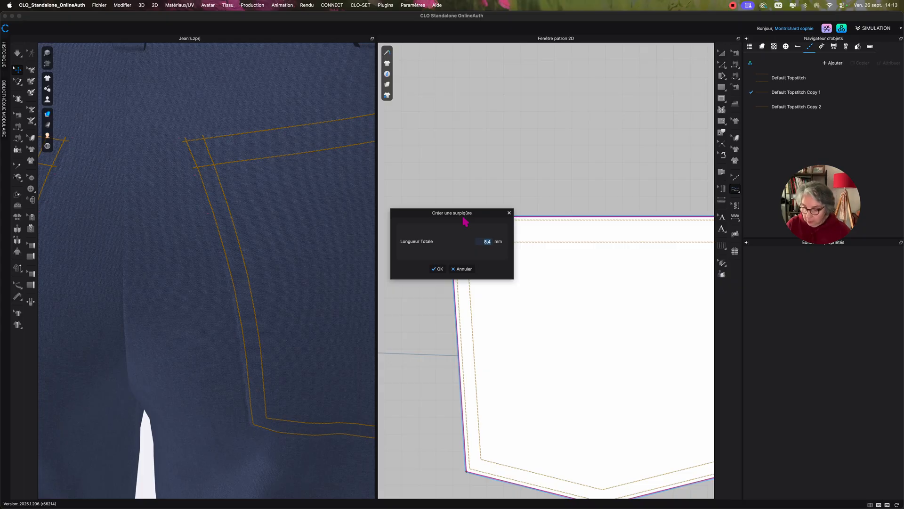
text(9)
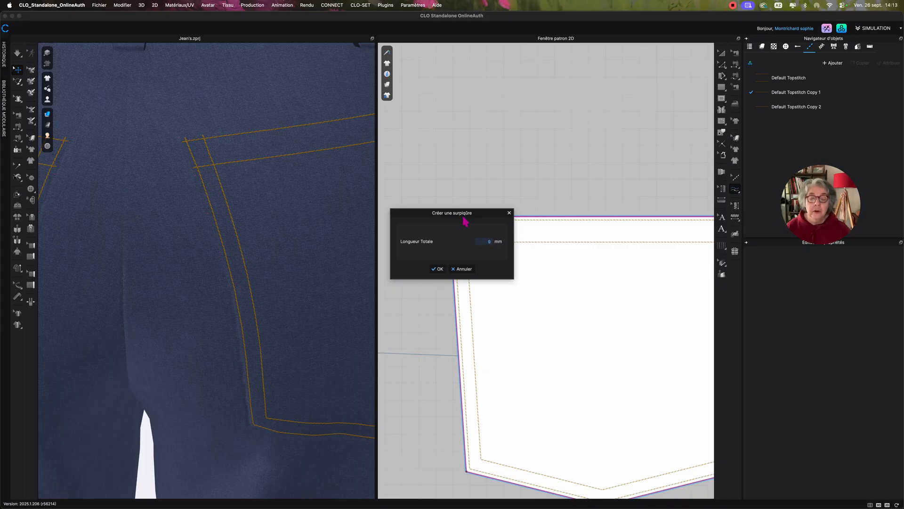
click(438, 268)
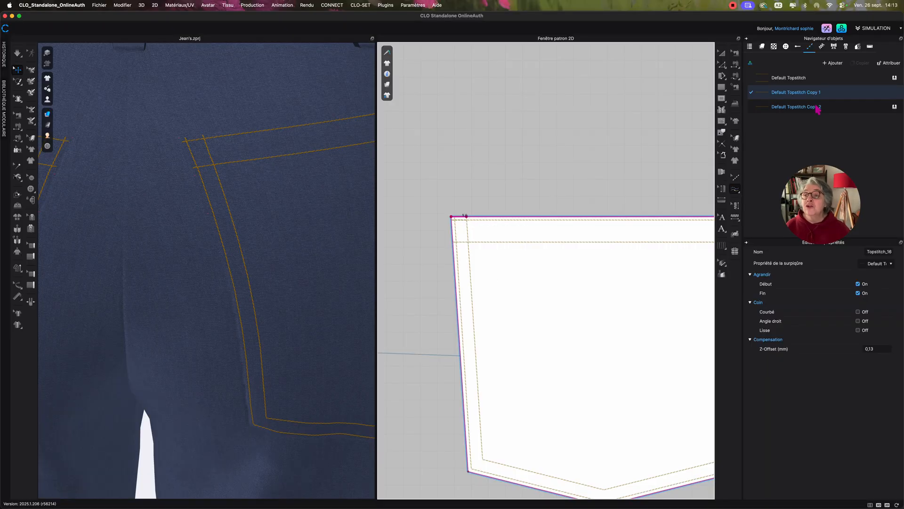
Add a new topstitch style and assign it to the short topstitch at the pocket's top-left corner.
click(836, 64)
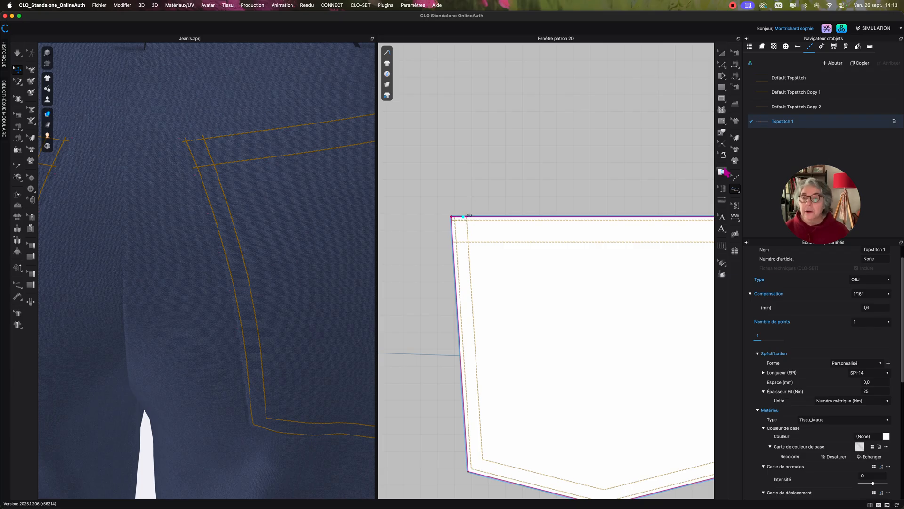
click(735, 177)
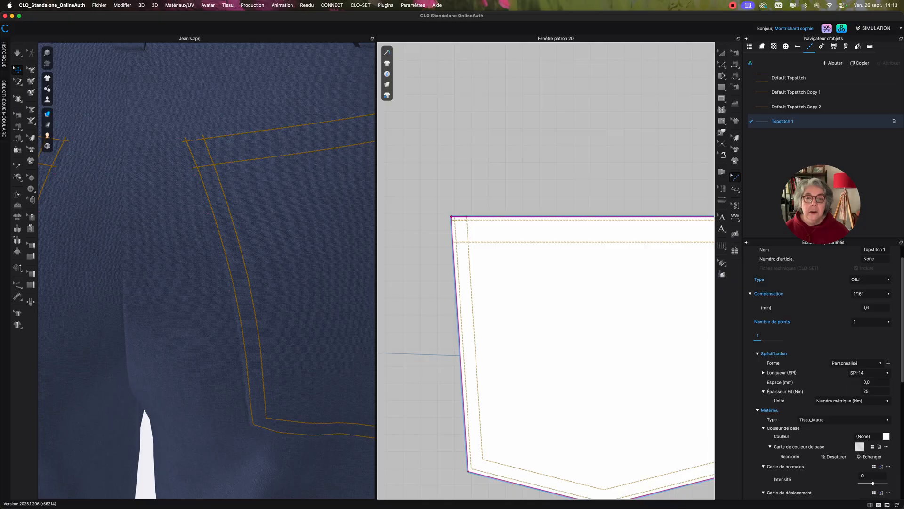
click(463, 216)
click(482, 235)
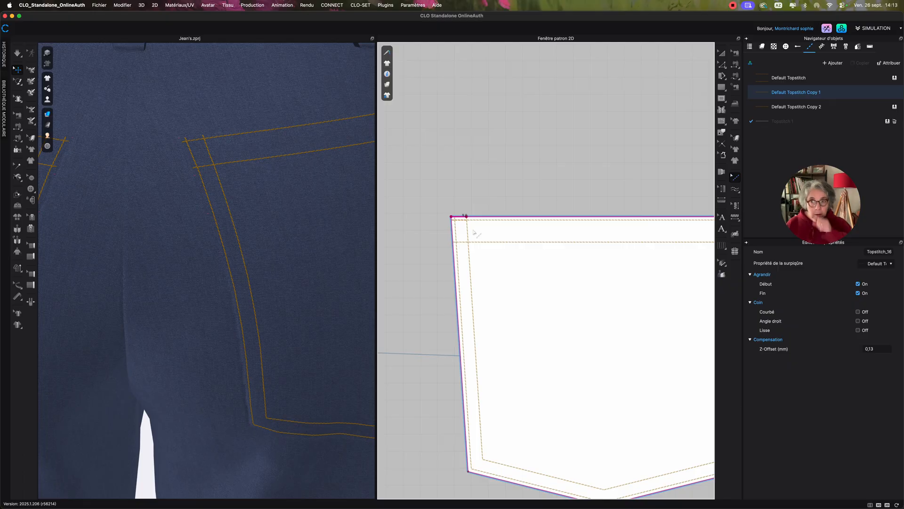
click(888, 121)
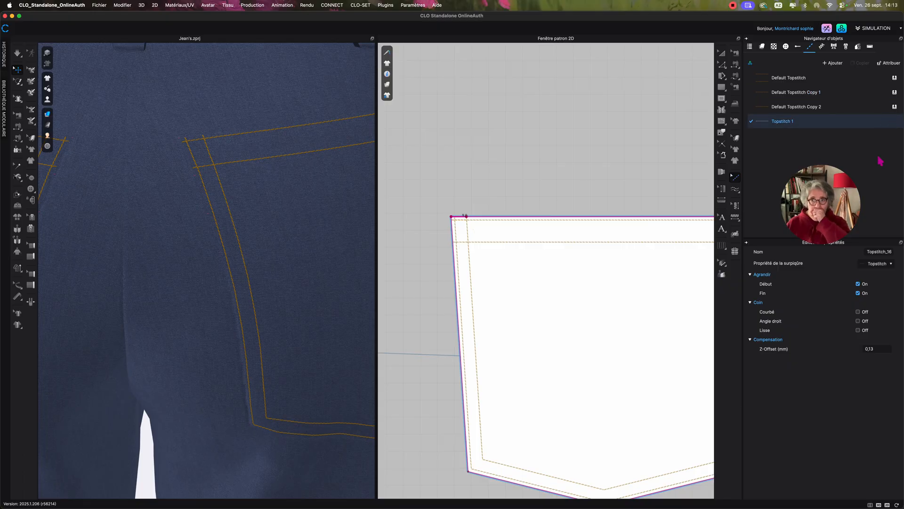
Set the offset of the Topstitch 1 style used by the short corner topstitch to 2 mm.
click(786, 122)
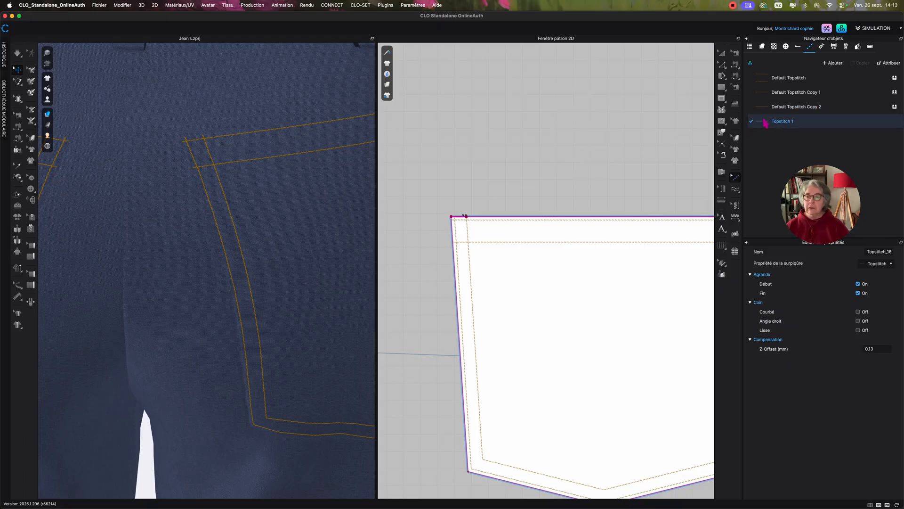
click(442, 201)
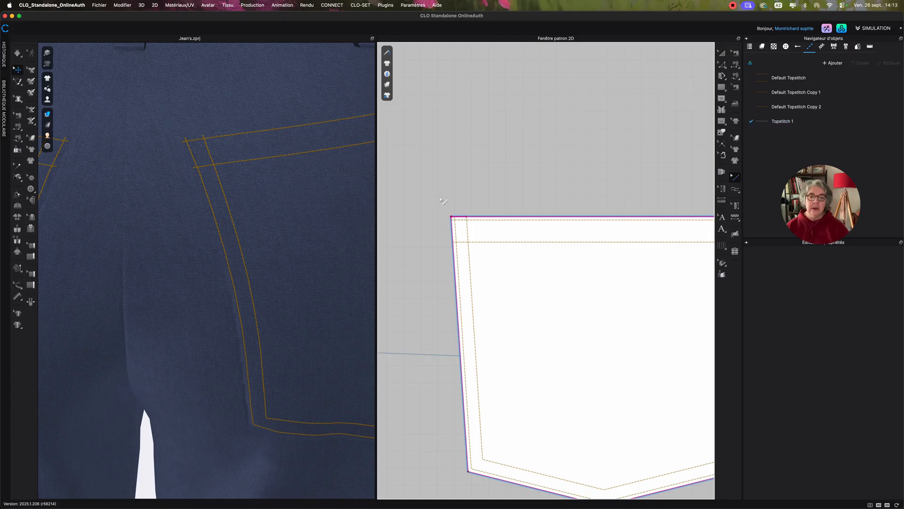
drag(438, 196, 487, 238)
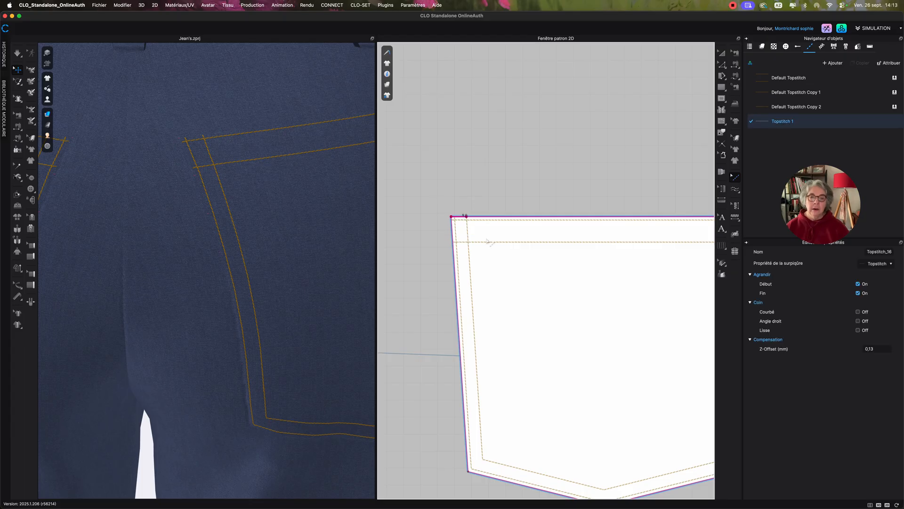
click(765, 122)
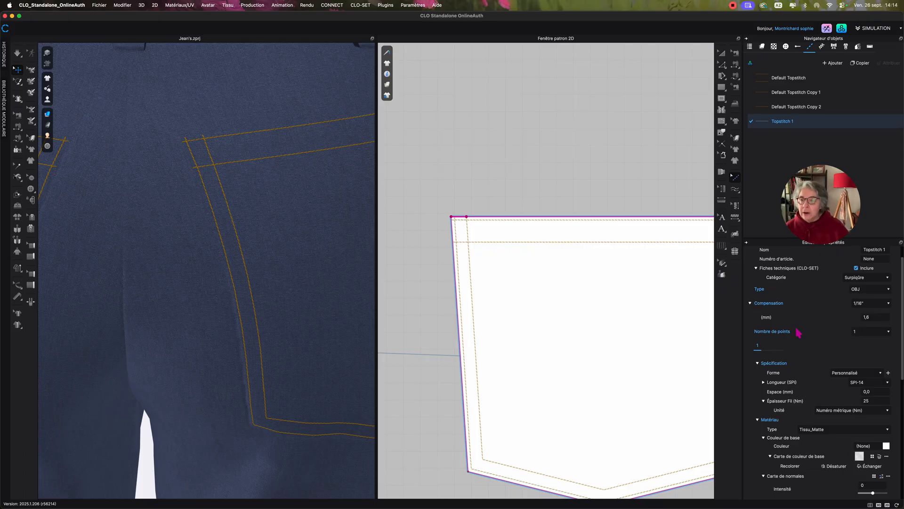
click(749, 303)
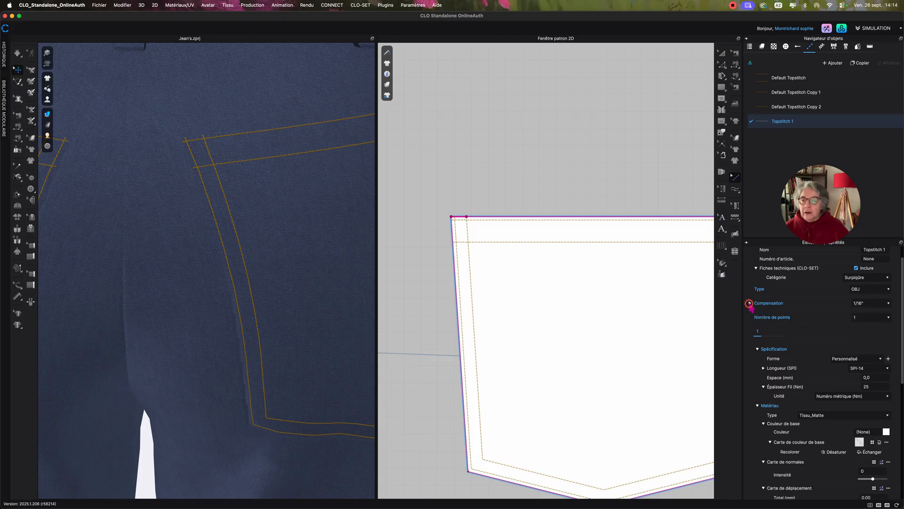
click(865, 304)
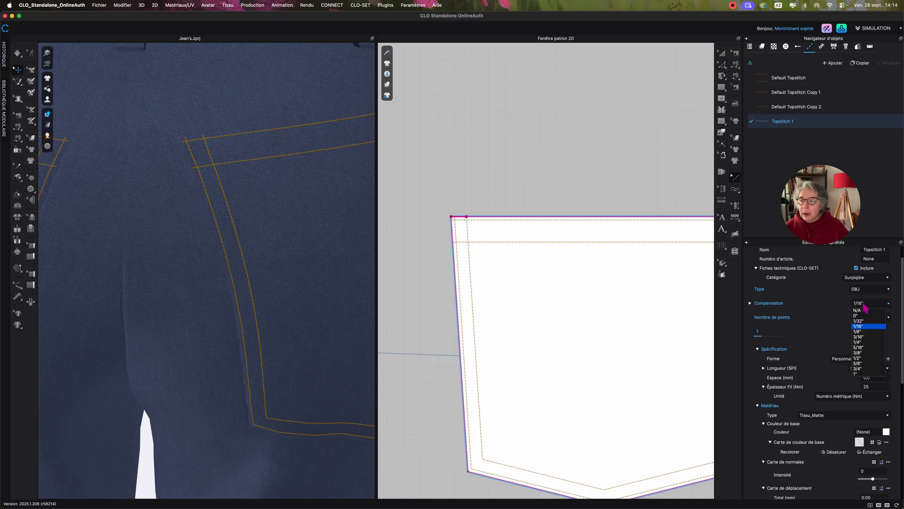
click(865, 304)
click(750, 304)
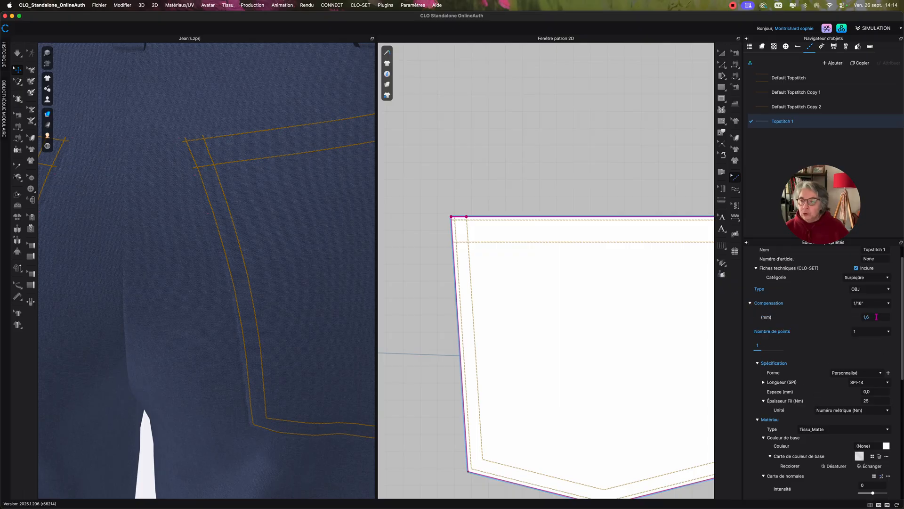
click(876, 317)
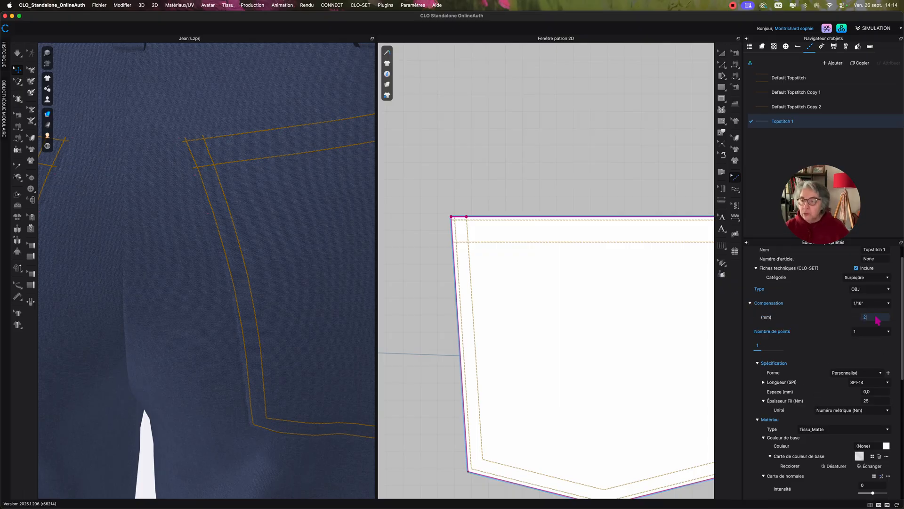
text(2)
key(Return)
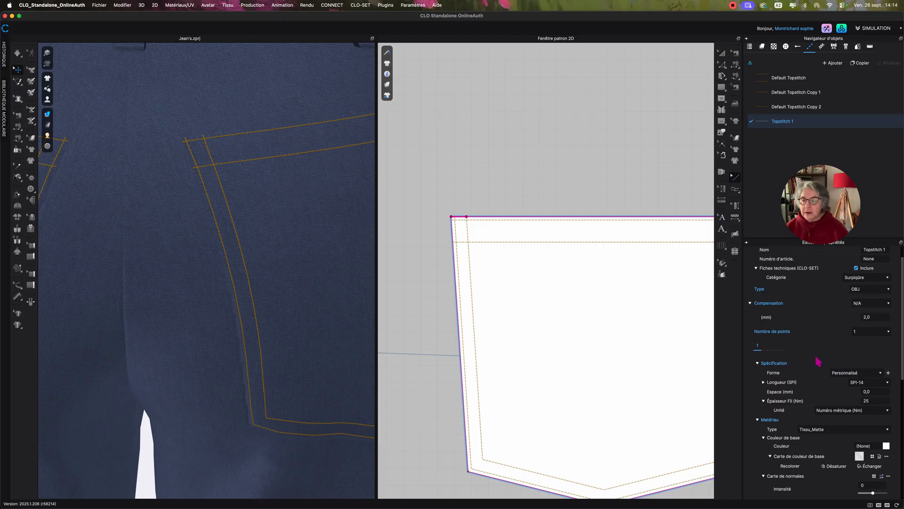
Change the stitch shape of Topstitch 1 to Bartack and colour it the same dark orange, C7980A, from the palette.
scroll(818, 361, down, 3)
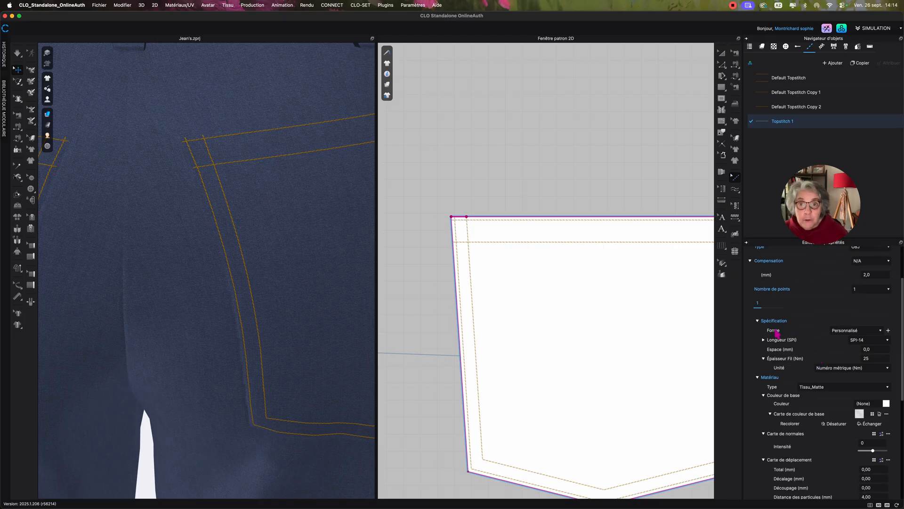
click(839, 329)
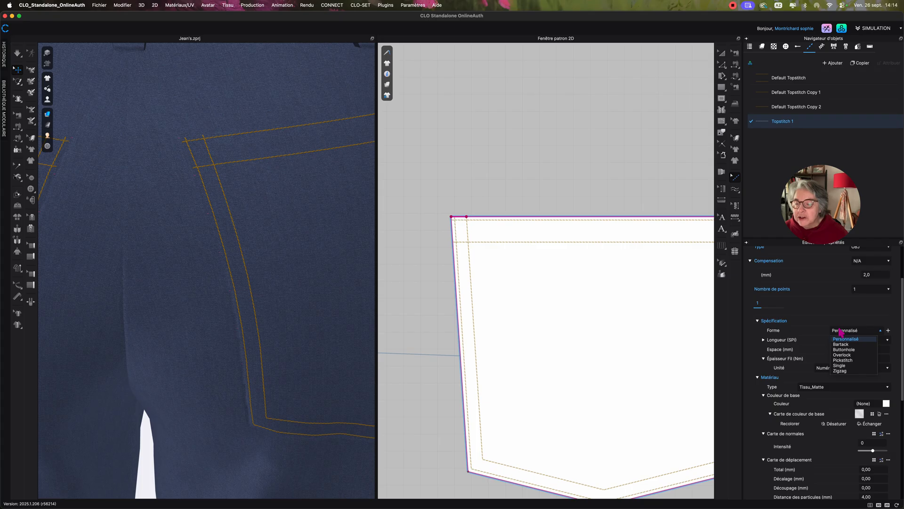
click(851, 344)
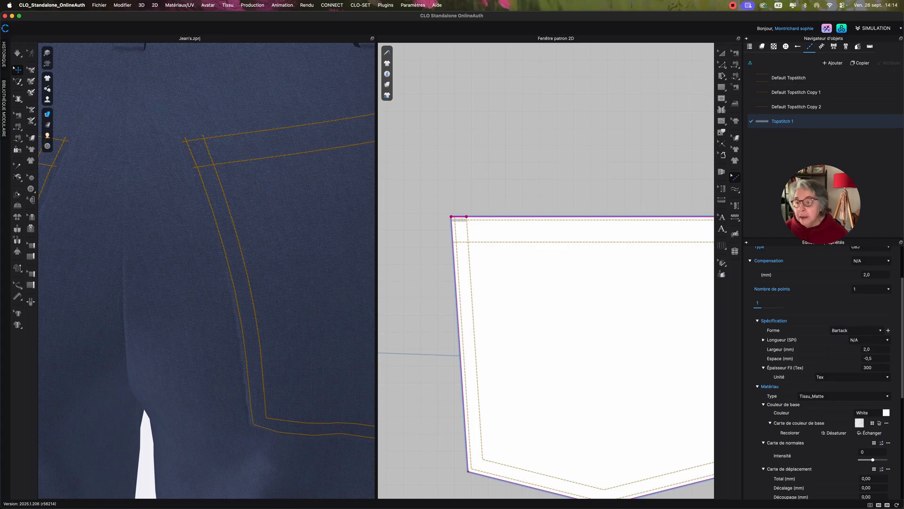
click(886, 413)
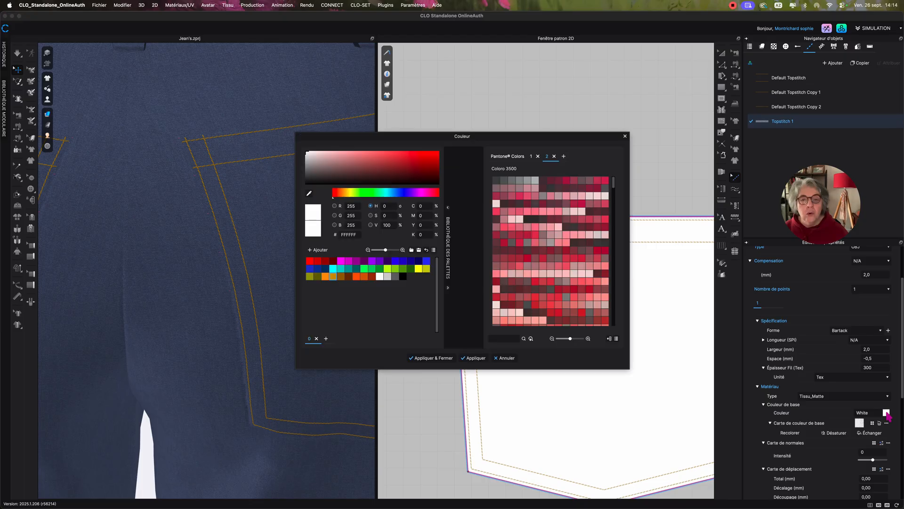
click(334, 277)
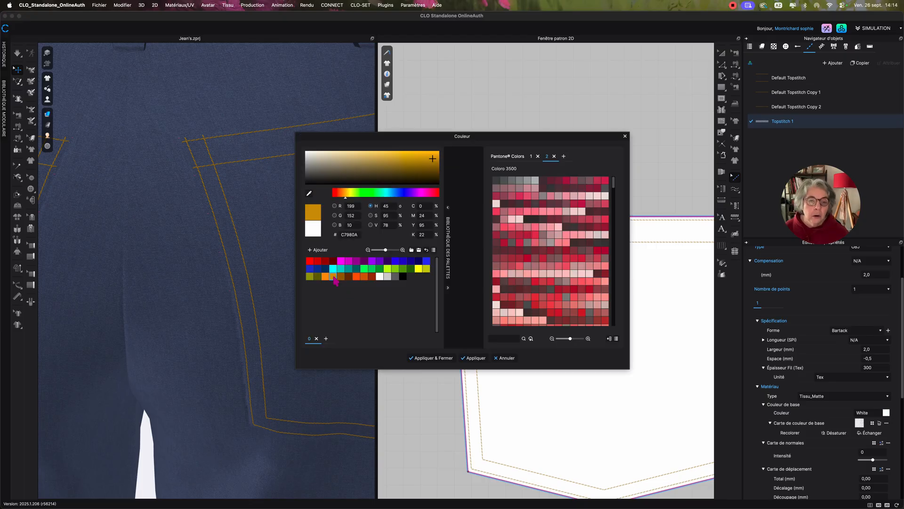
click(428, 358)
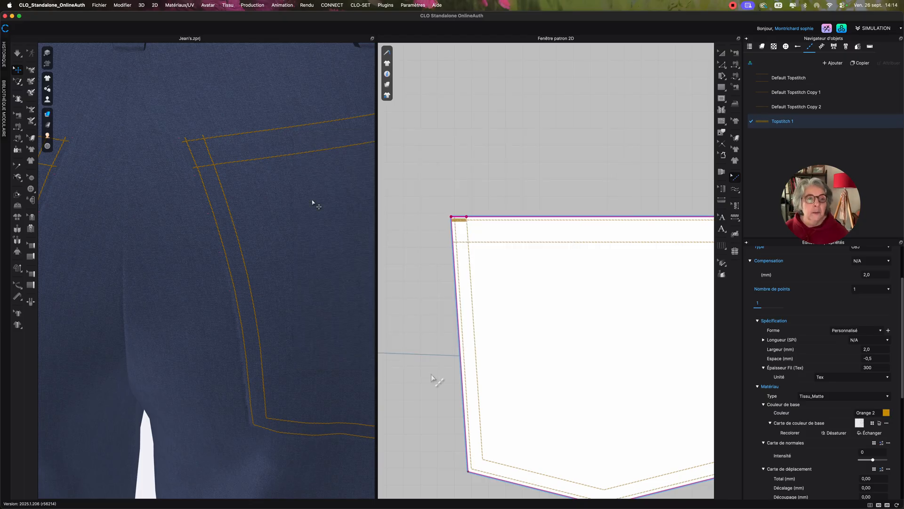
scroll(309, 197, down, 6)
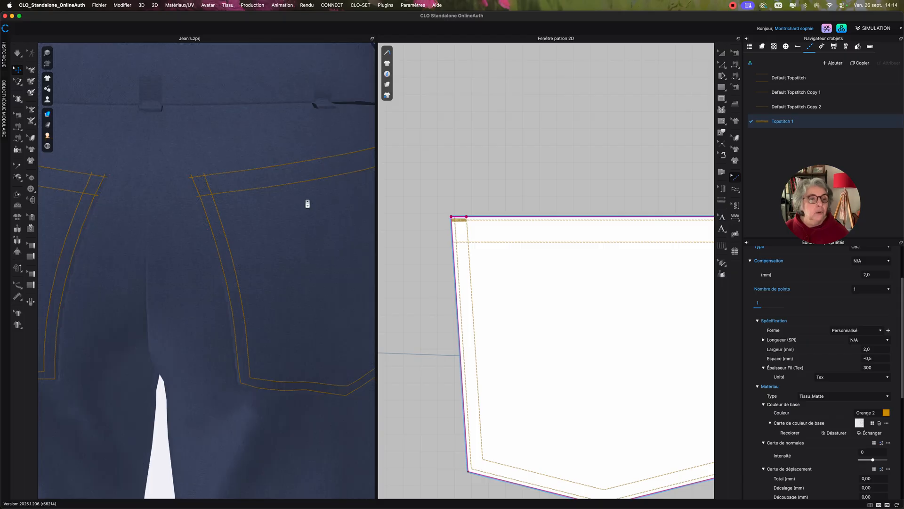
Create a free topstitch 9 mm long in the Topstitch 1 style on the pocket's top edge, starting from its right corner.
scroll(290, 224, down, 1)
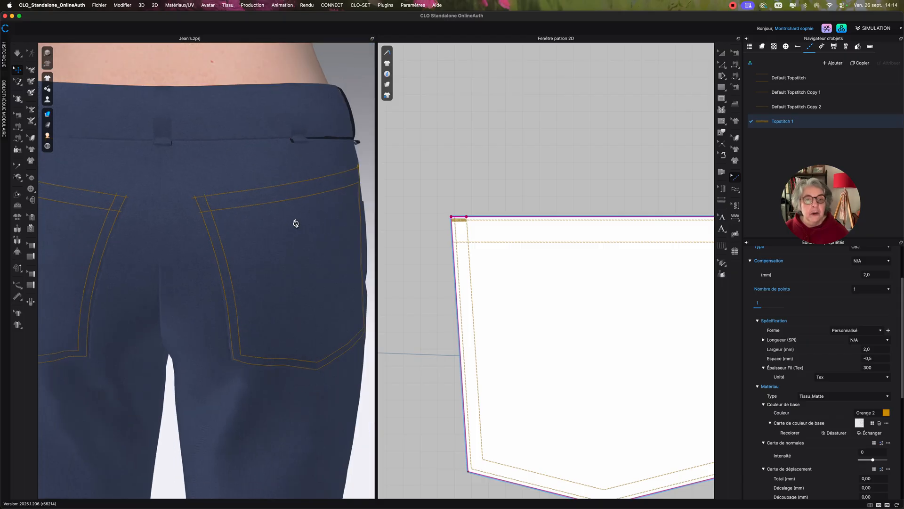
right_drag(297, 220, 226, 237)
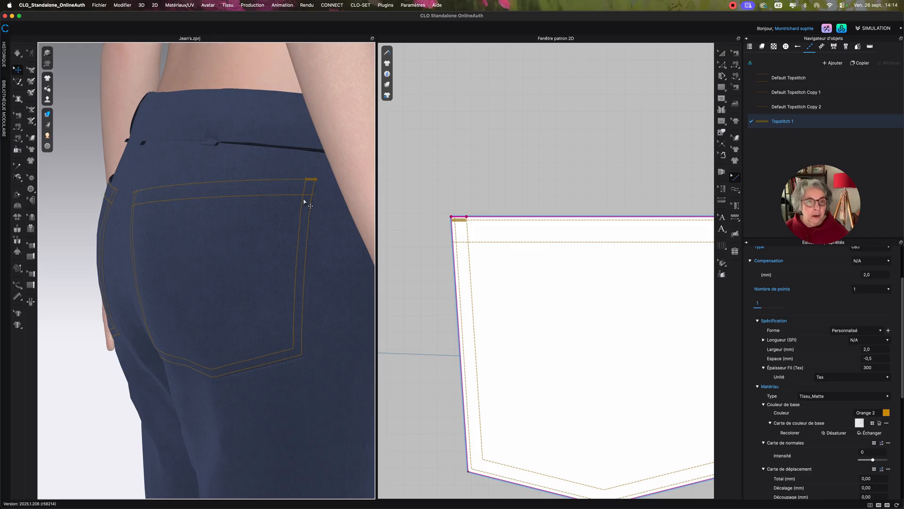
scroll(621, 184, up, 2)
scroll(622, 186, down, 5)
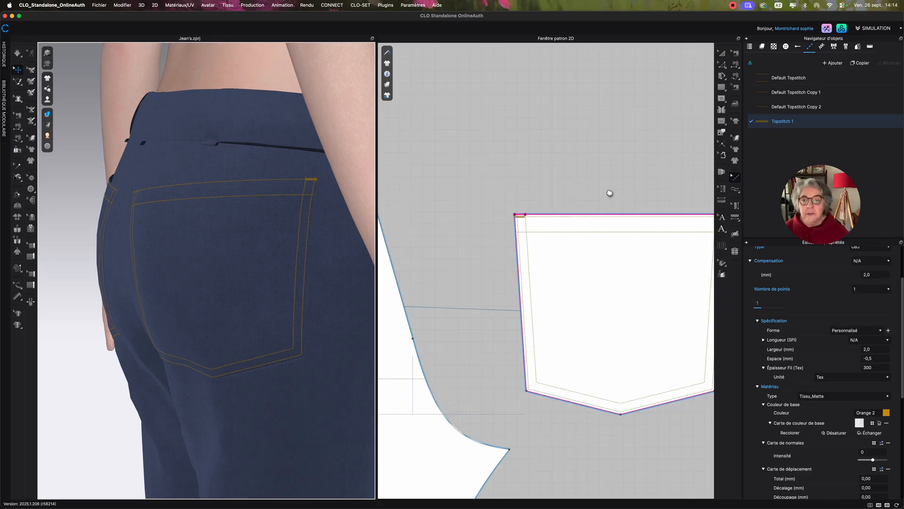
right_drag(610, 195, 583, 200)
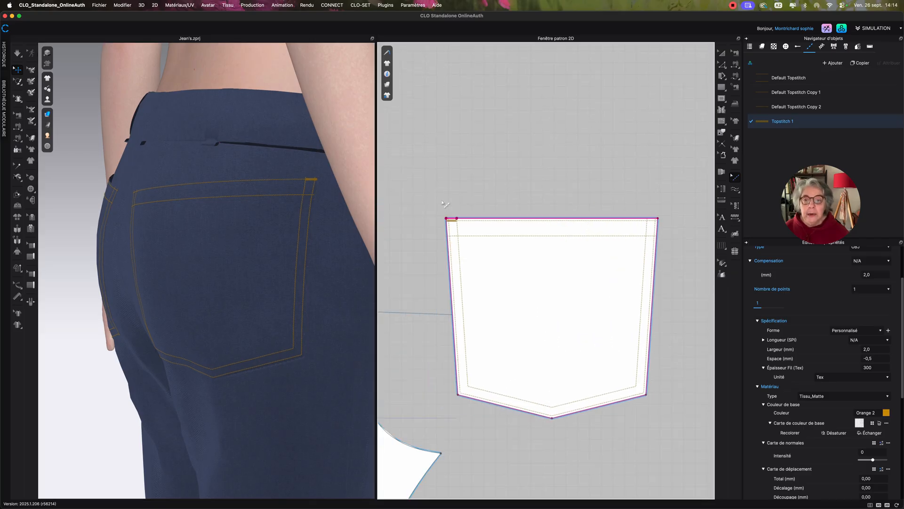
drag(423, 198, 468, 229)
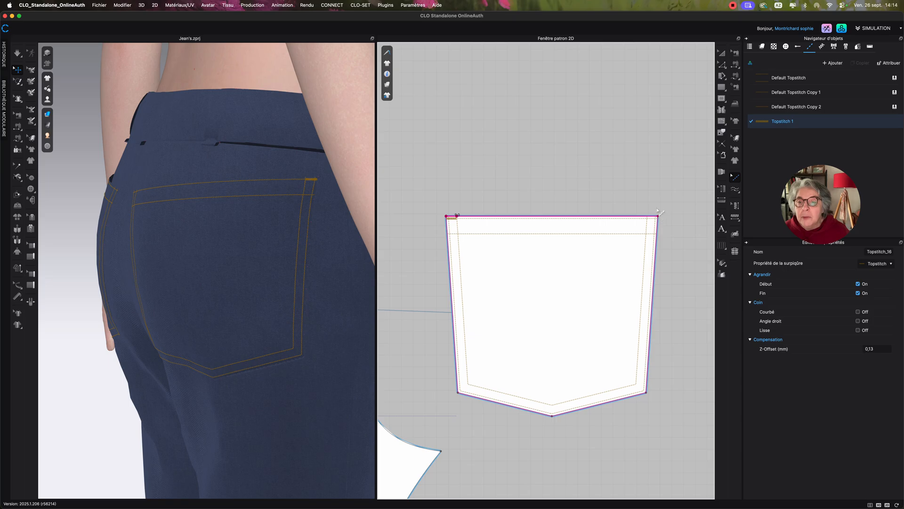
click(734, 190)
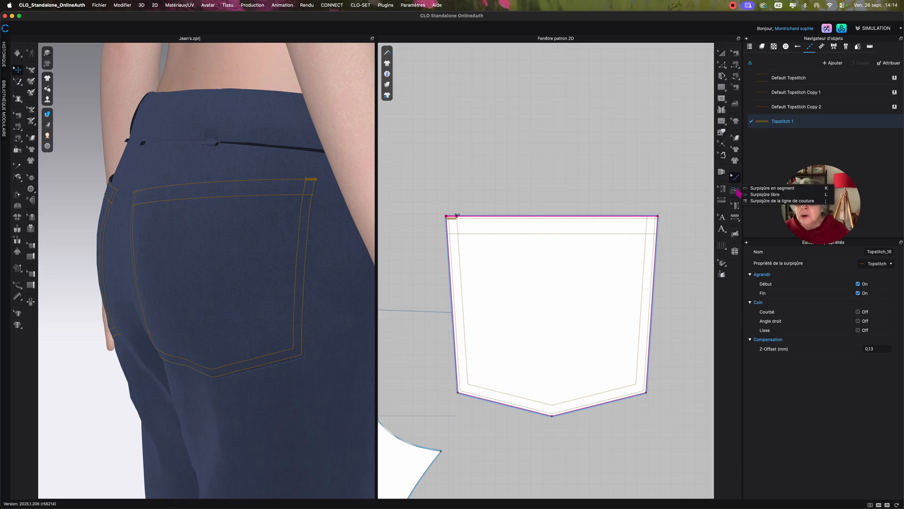
click(759, 195)
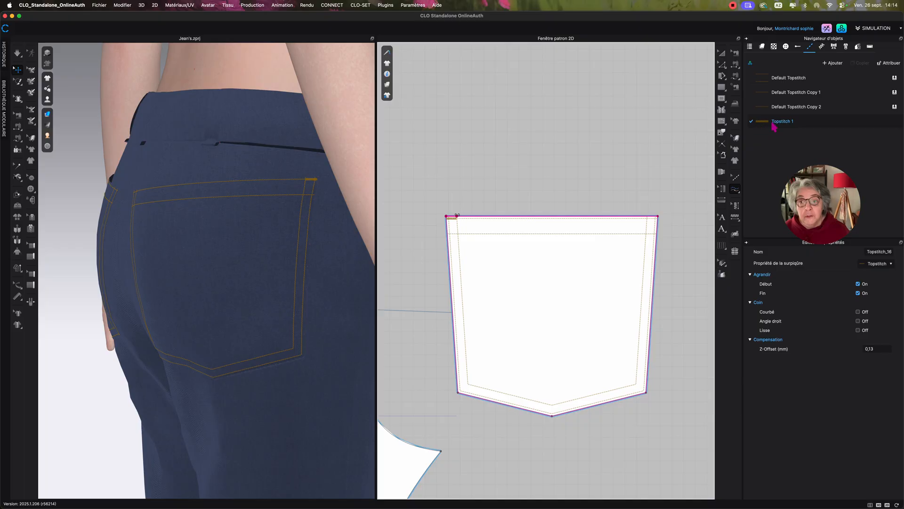
click(778, 124)
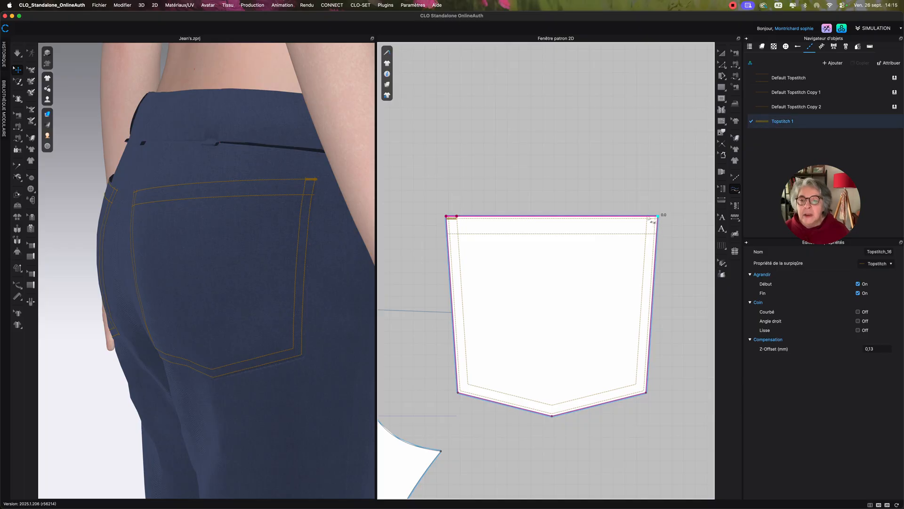
click(658, 216)
right_click(648, 216)
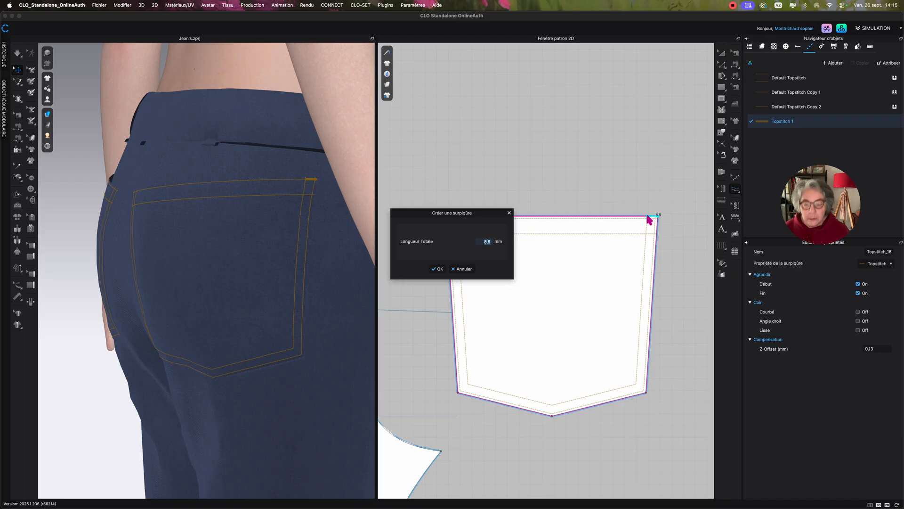
text(9)
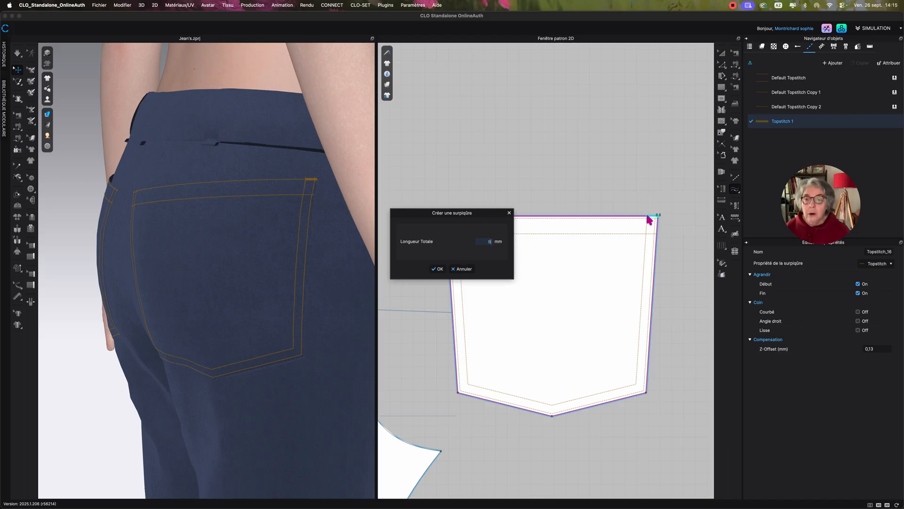
click(437, 269)
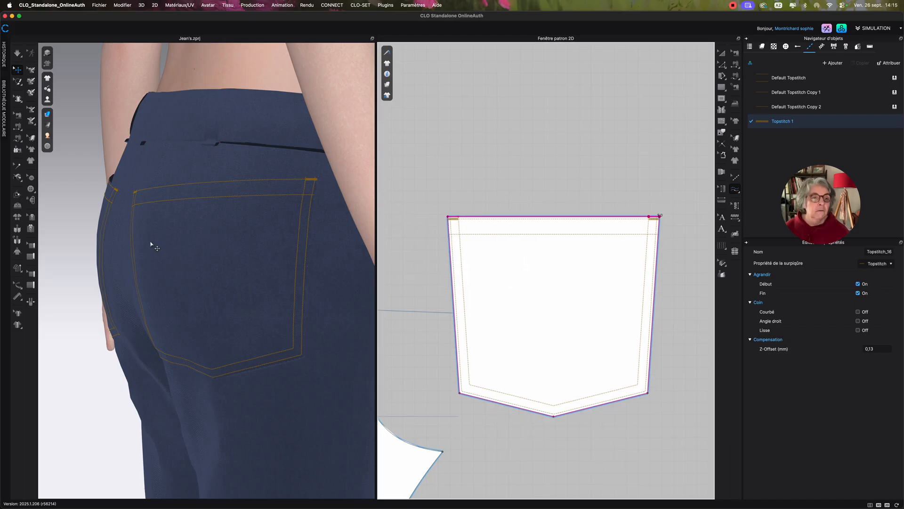
Examine the bartacks at the top corners of both back pockets on the 3D garment.
right_drag(153, 243, 284, 238)
scroll(288, 238, up, 3)
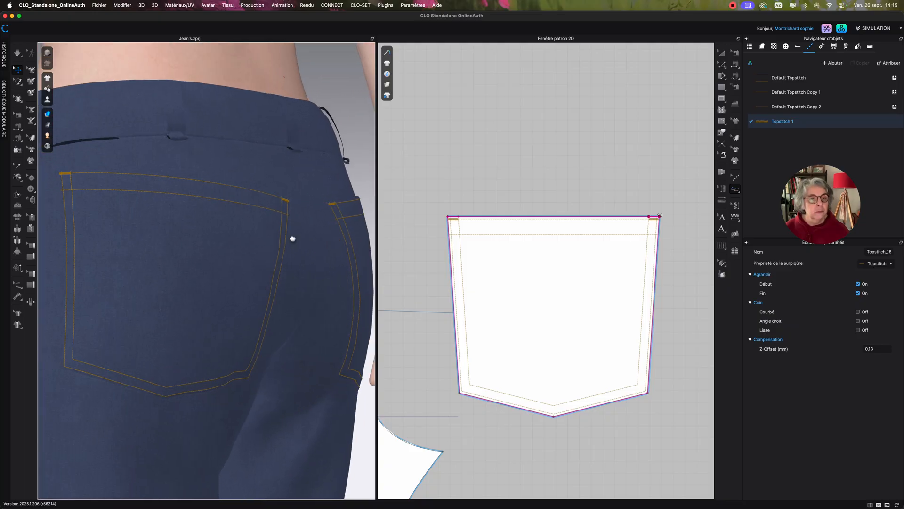
middle_drag(293, 239, 277, 235)
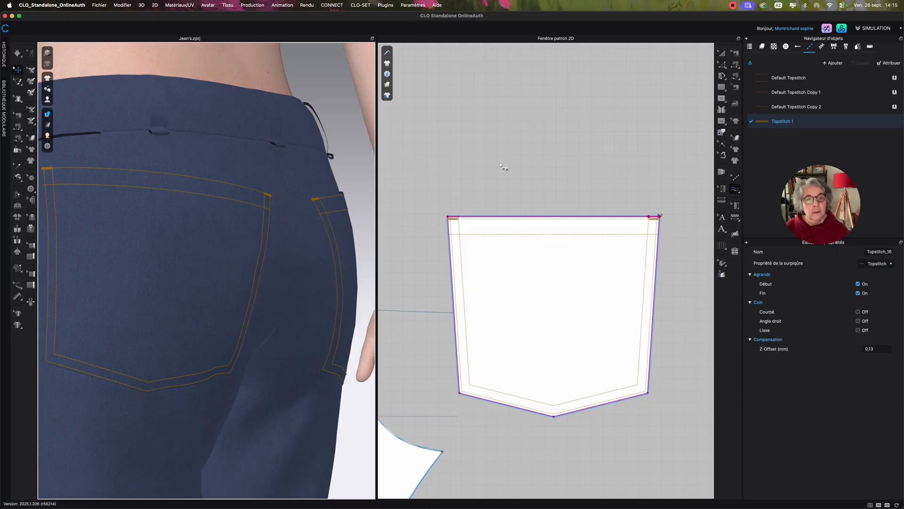
right_drag(232, 253, 202, 256)
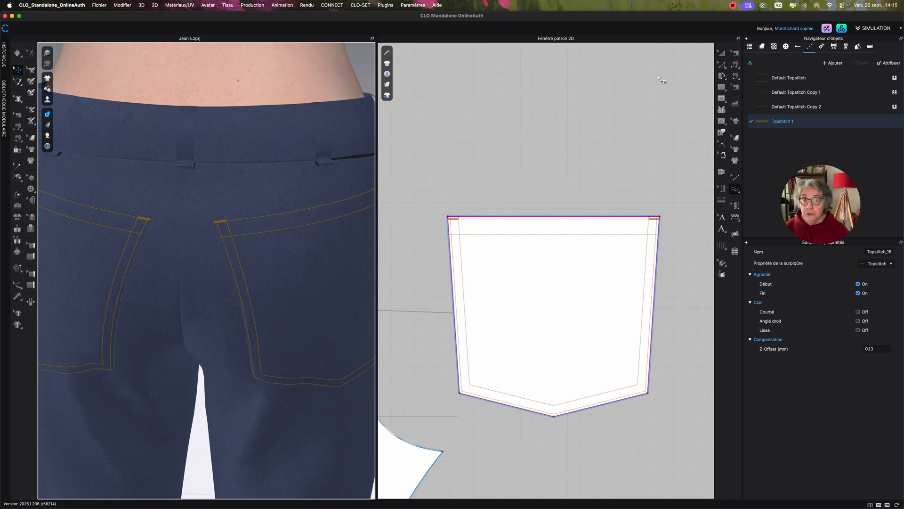
click(720, 54)
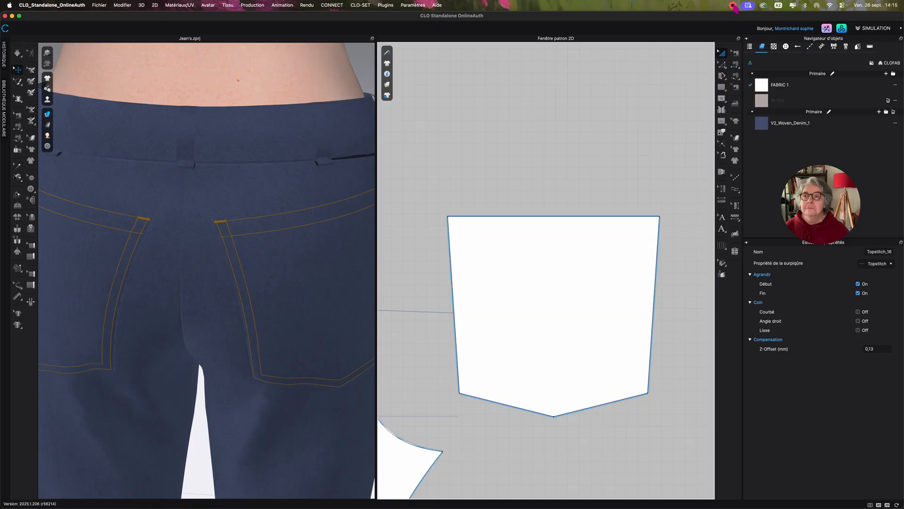
click(734, 7)
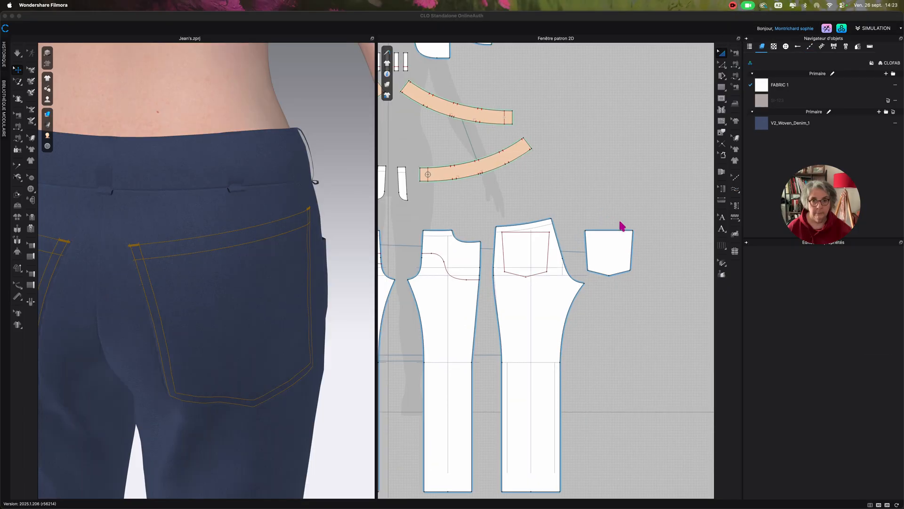
middle_drag(620, 222, 672, 245)
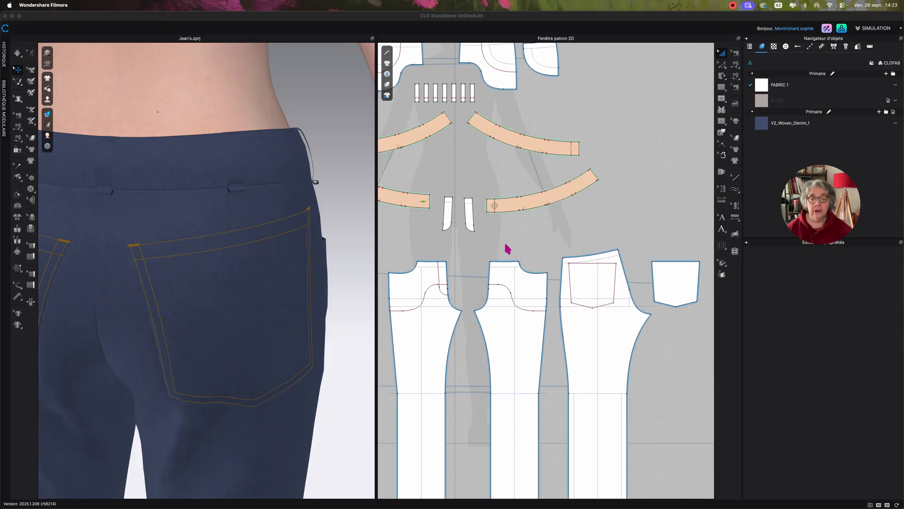
Bring up the list of topstitch styles with the jeans' pattern pieces in view.
middle_drag(507, 249, 606, 268)
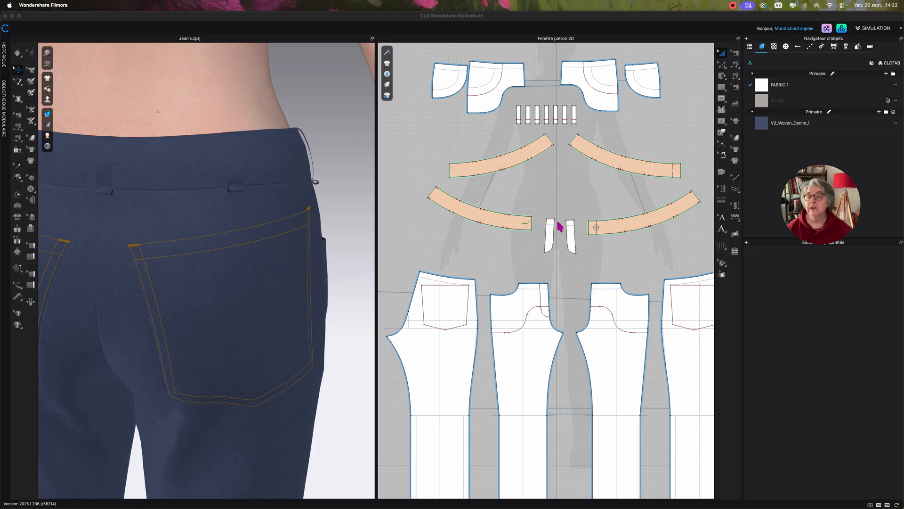
click(811, 48)
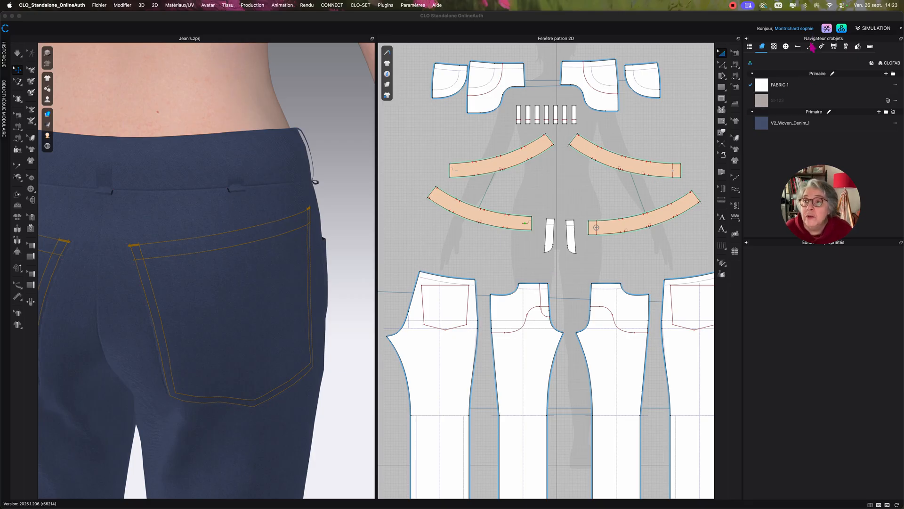
click(809, 47)
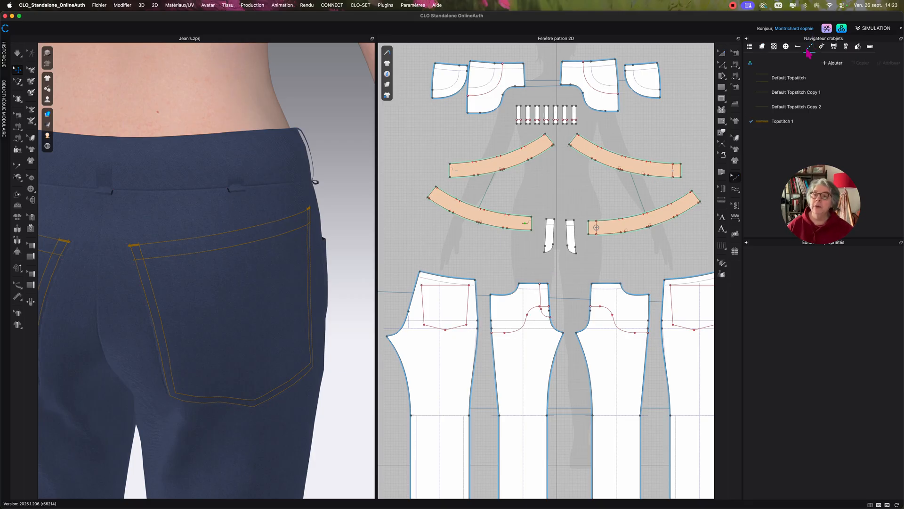
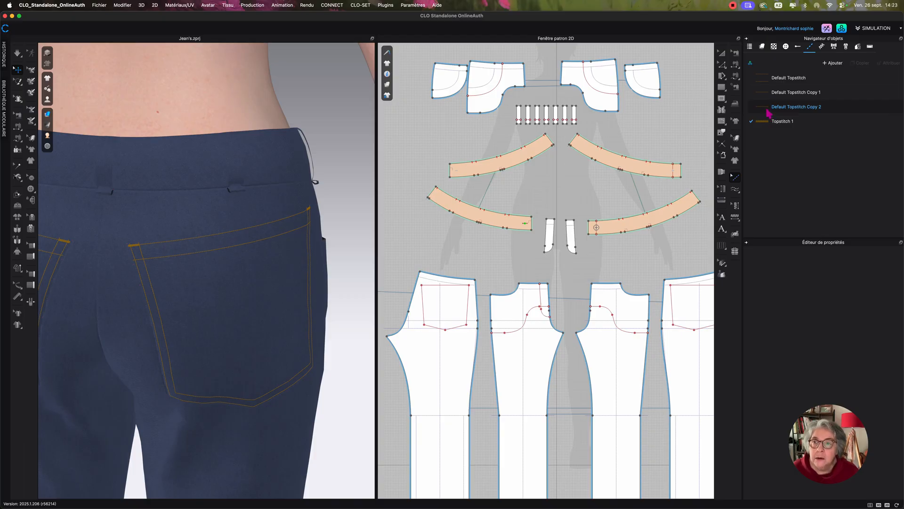
Add segment topstitches in the Default Topstitch Copy 2 style along both long edges of all seven belt loops.
click(769, 112)
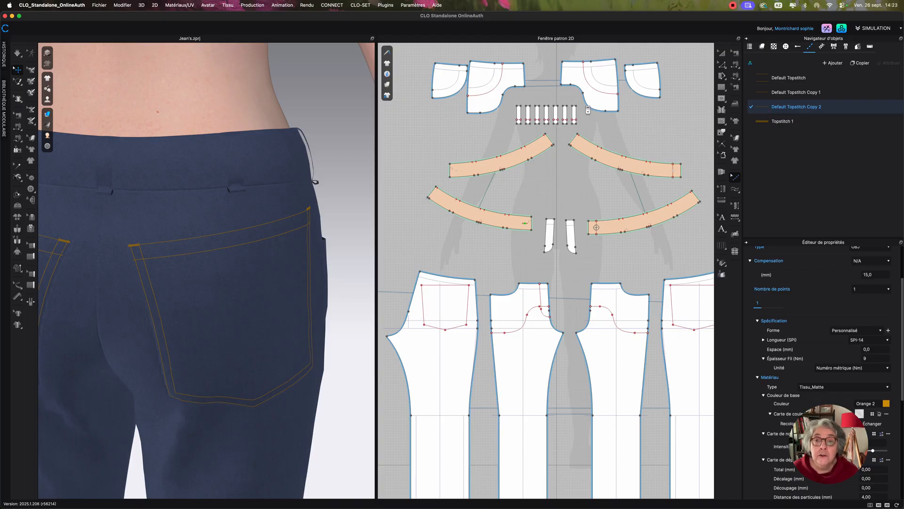
scroll(588, 109, up, 4)
middle_drag(590, 129, 683, 200)
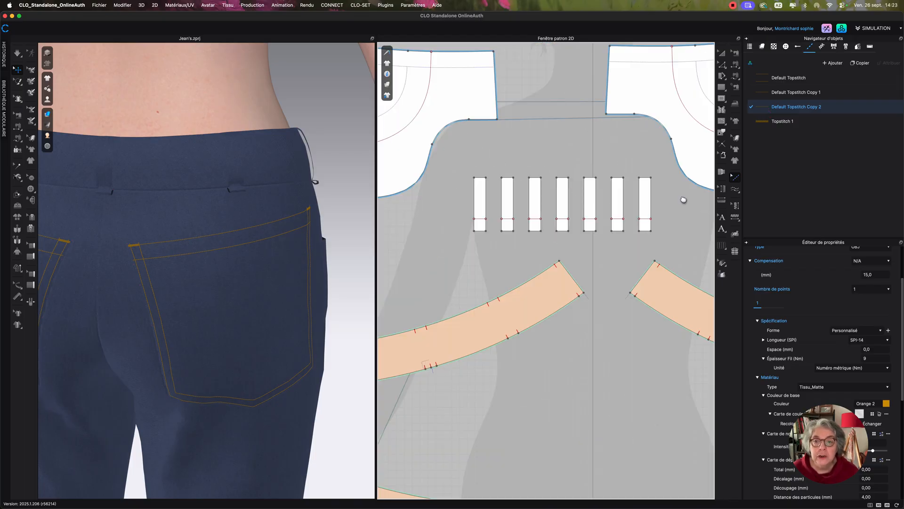
click(736, 190)
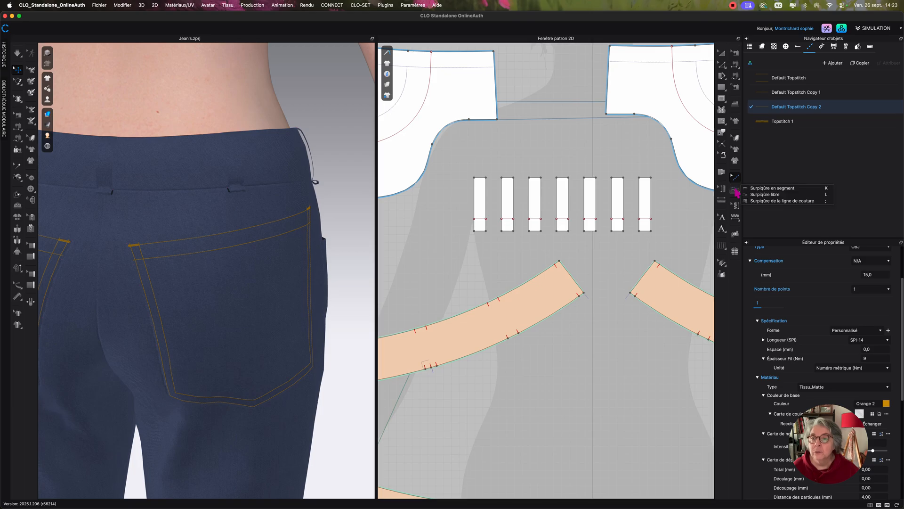
click(765, 195)
click(472, 197)
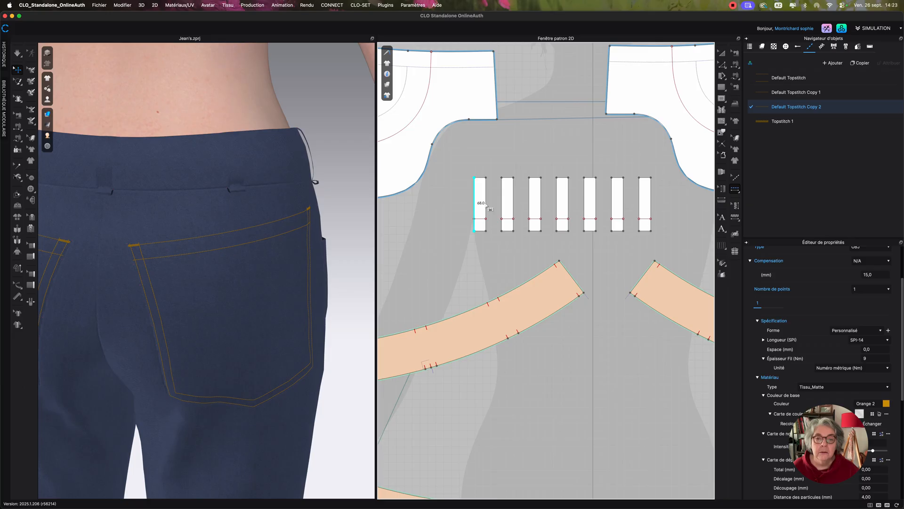
click(486, 204)
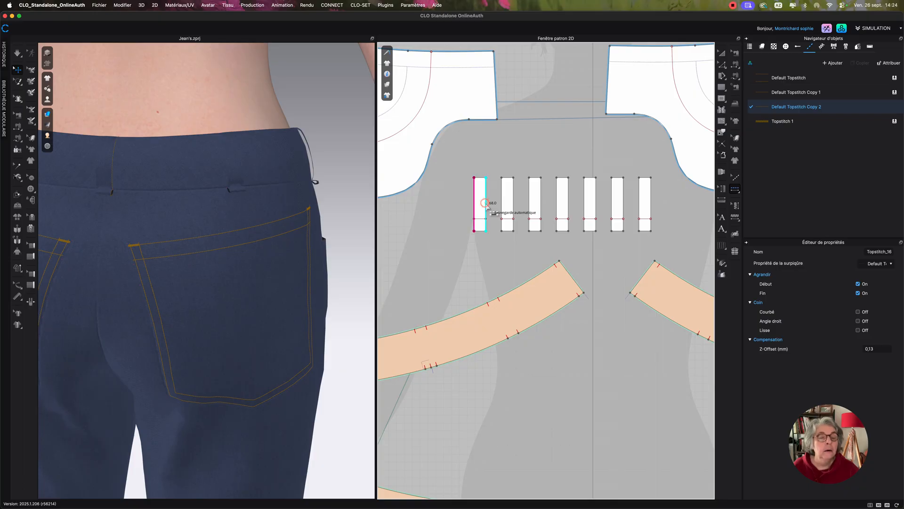
click(502, 205)
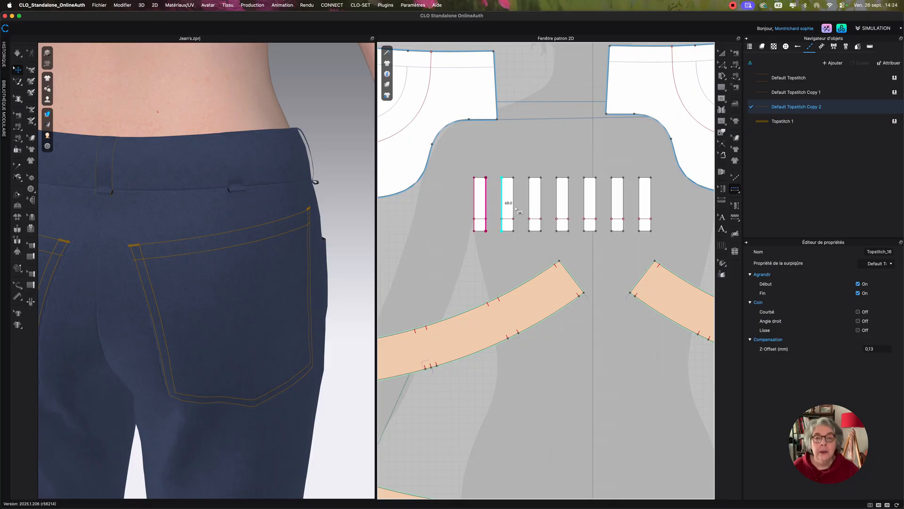
click(515, 208)
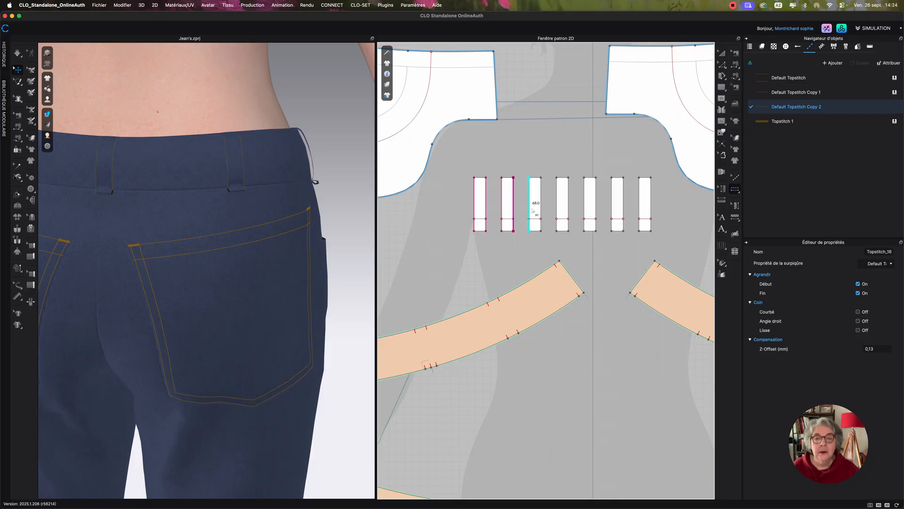
click(531, 208)
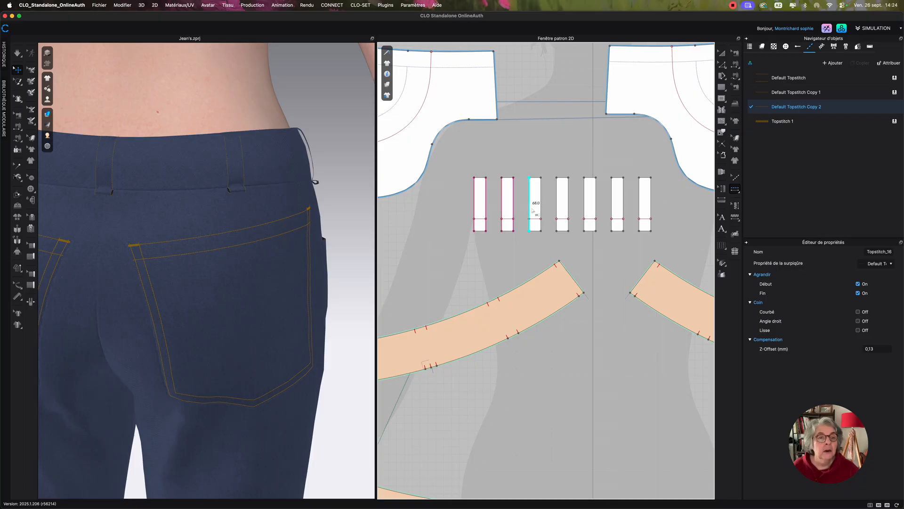
click(555, 205)
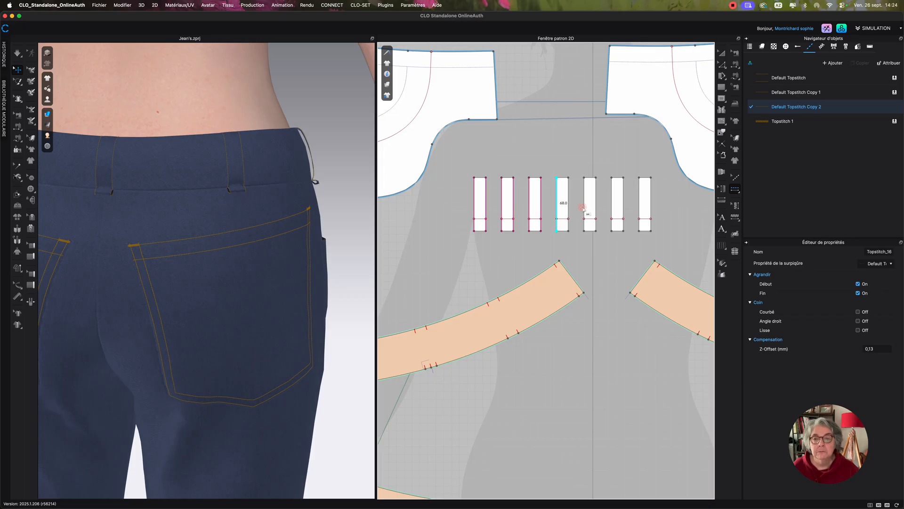
click(583, 207)
click(612, 208)
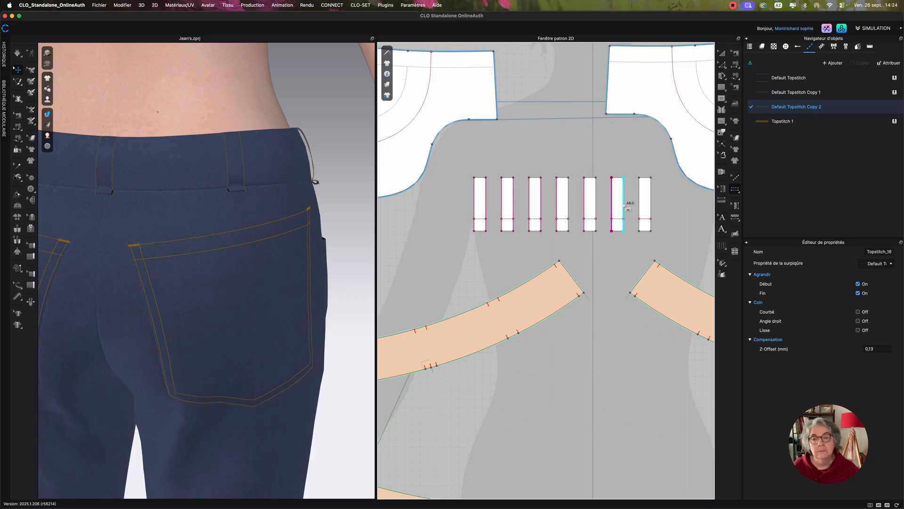
click(624, 206)
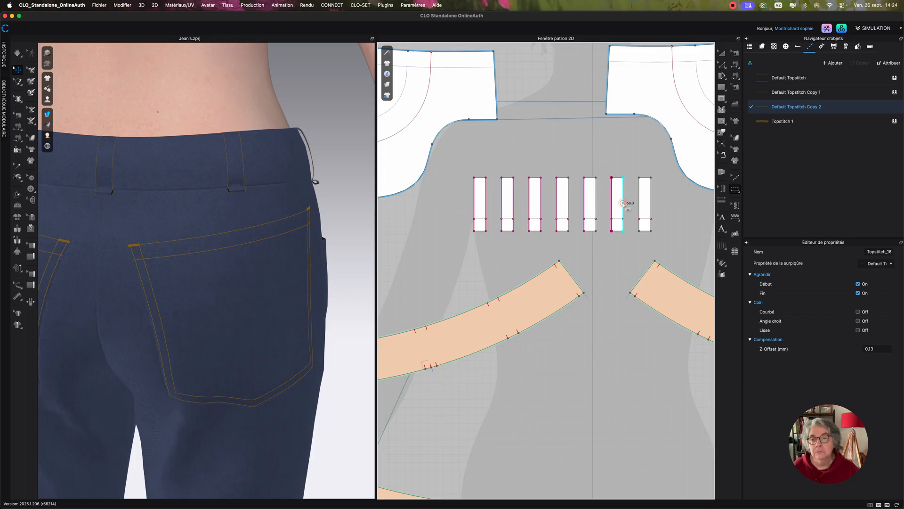
click(648, 211)
Add segment topstitches in the same style to the internal line crossing the lower part of each belt loop.
scroll(523, 256, down, 3)
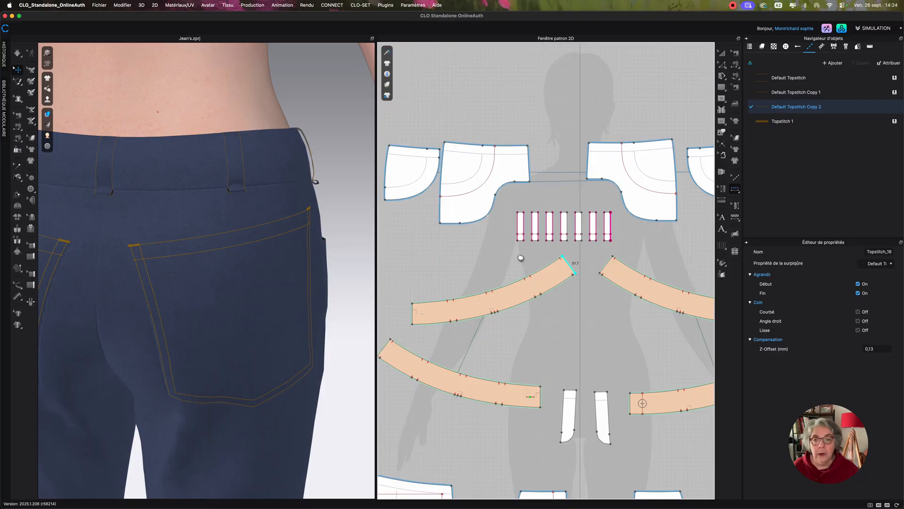
scroll(527, 258, up, 1)
scroll(526, 258, up, 4)
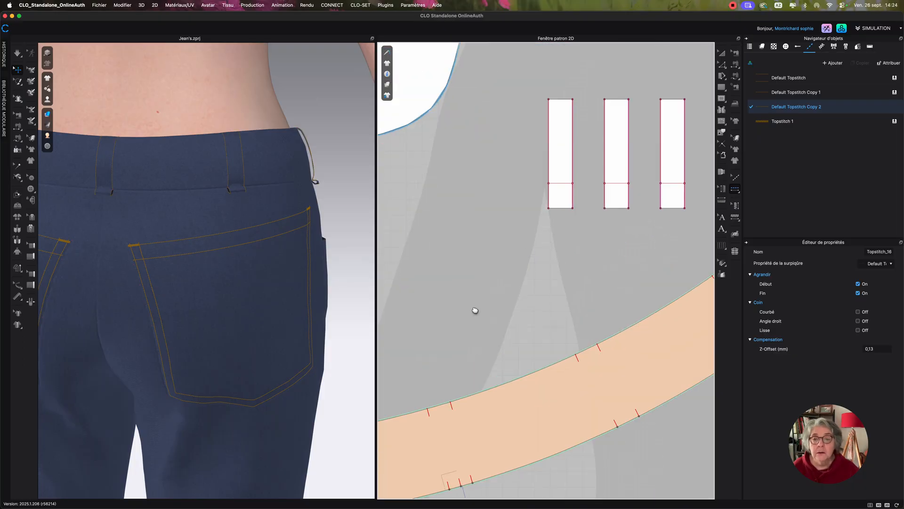
middle_drag(475, 310, 412, 381)
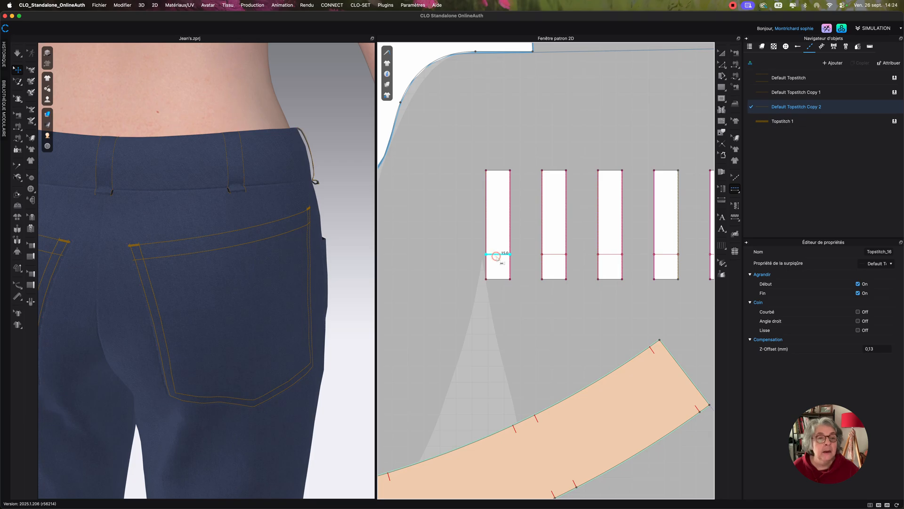
click(494, 255)
click(550, 255)
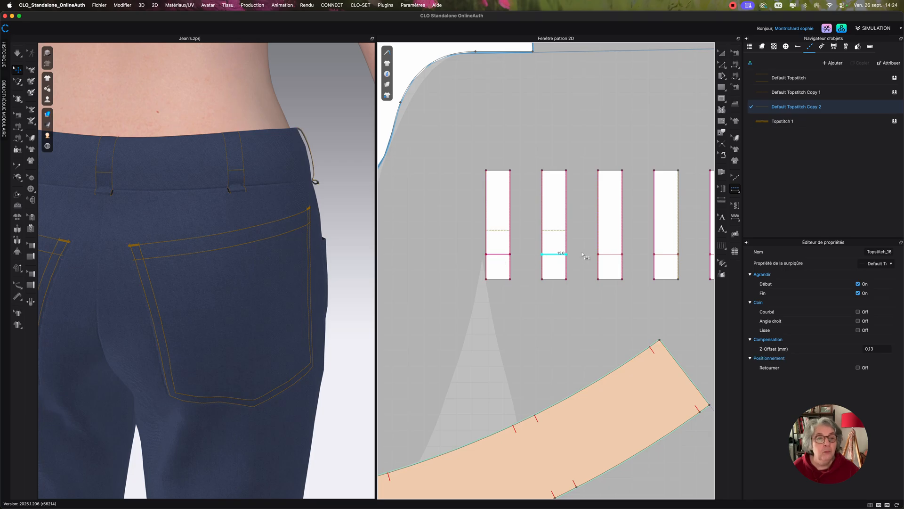
click(607, 254)
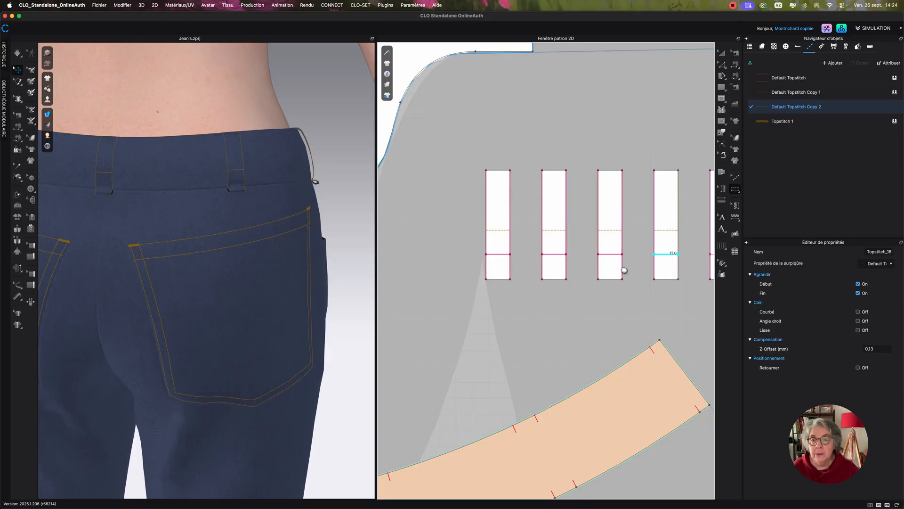
middle_drag(580, 269, 482, 278)
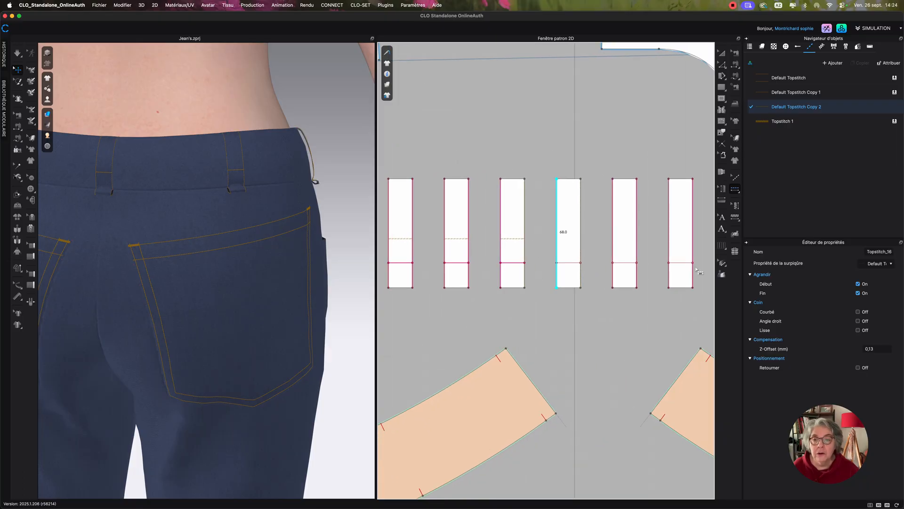
drag(535, 247, 699, 271)
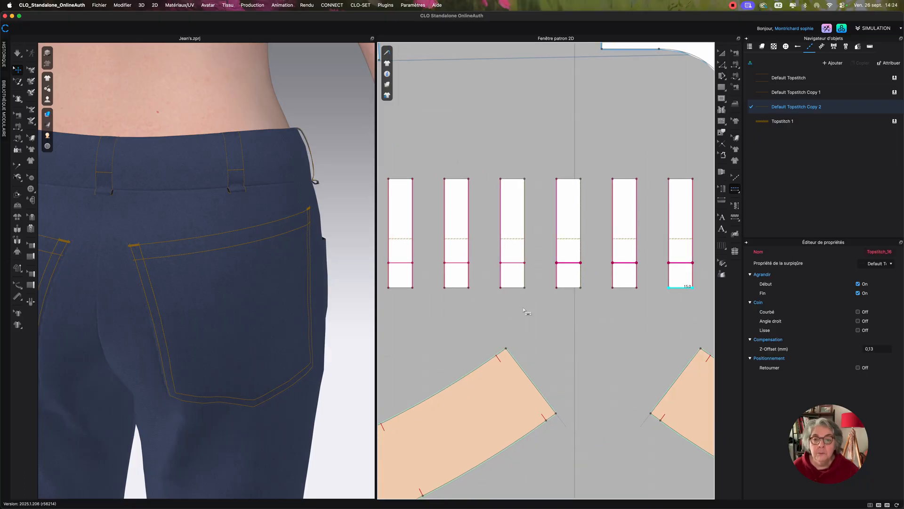
Select the crosswise topstitches on all the belt loops and assign them the Default Topstitch Copy 1 style.
scroll(525, 312, down, 2)
middle_drag(526, 311, 533, 314)
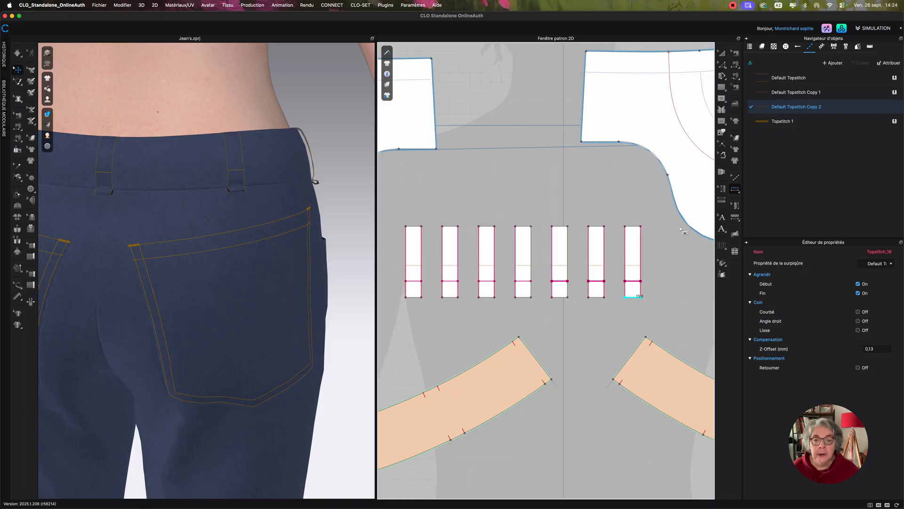
click(735, 178)
drag(388, 267, 399, 274)
drag(629, 298, 654, 295)
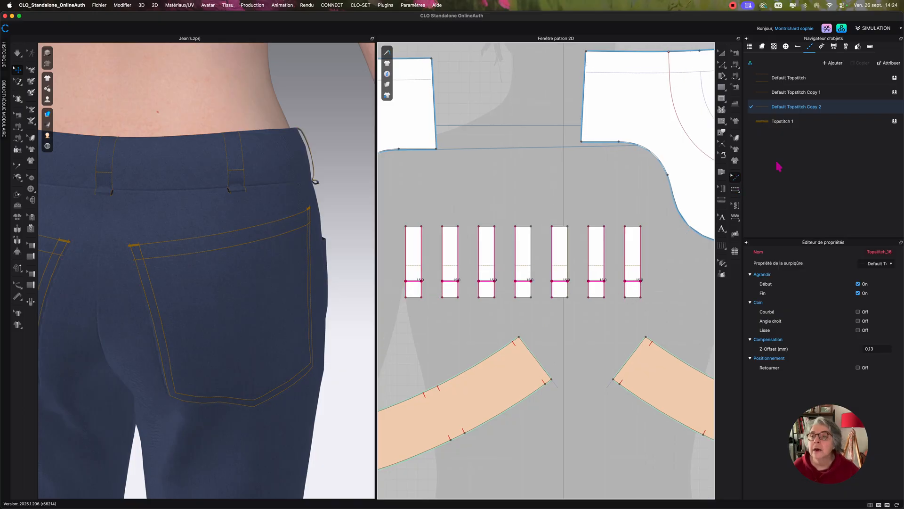
click(895, 93)
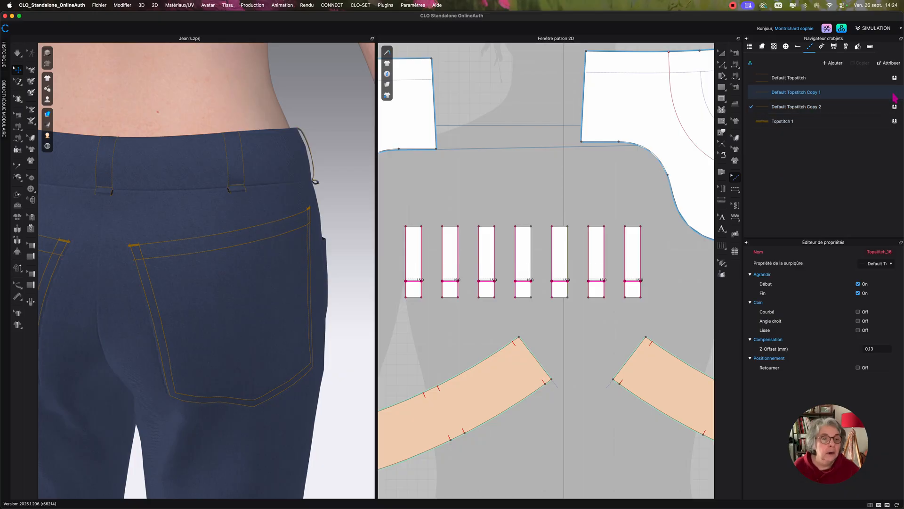
click(381, 189)
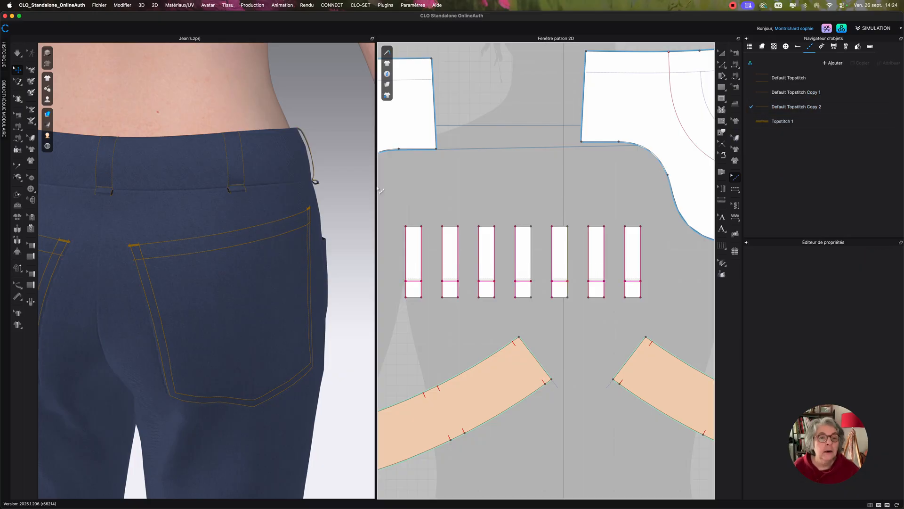
scroll(194, 155, up, 6)
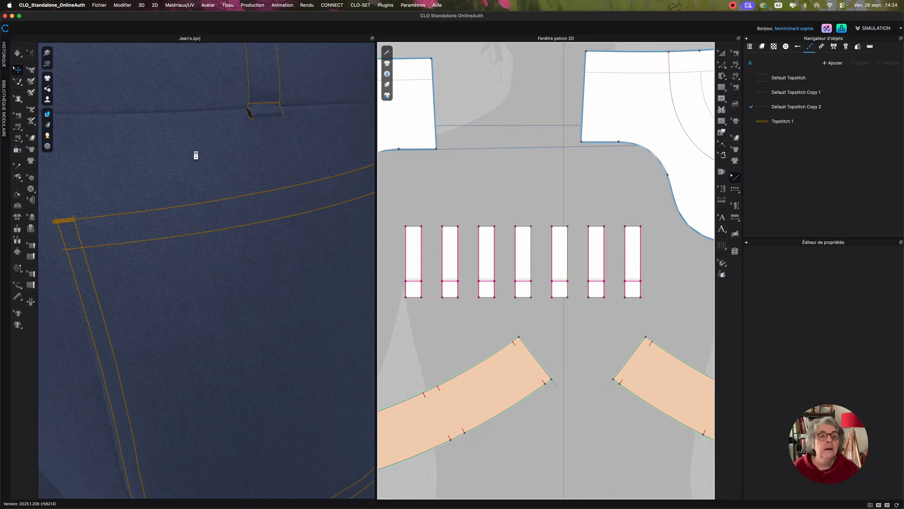
scroll(196, 155, down, 3)
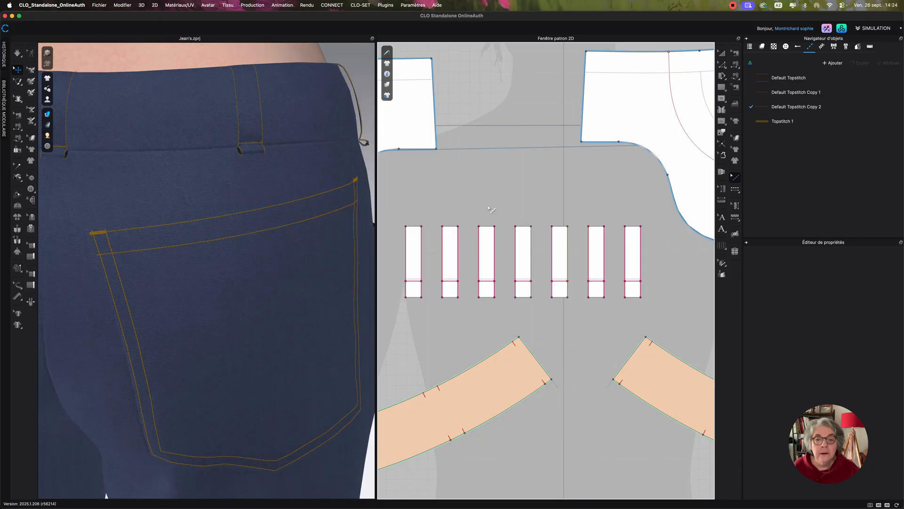
Select every topstitch on the seven belt loops, try Default Topstitch Copy 2, and settle on Default Topstitch Copy 1.
middle_drag(493, 208, 512, 206)
drag(398, 200, 678, 303)
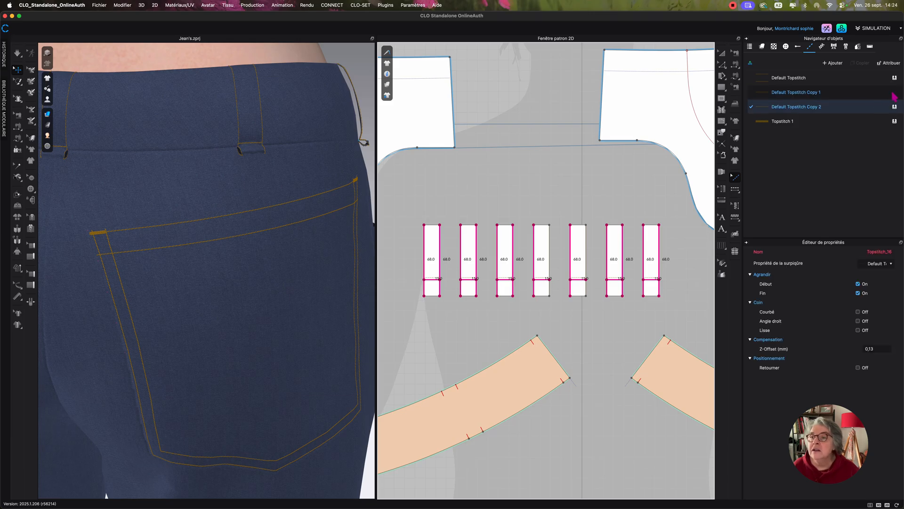
click(895, 109)
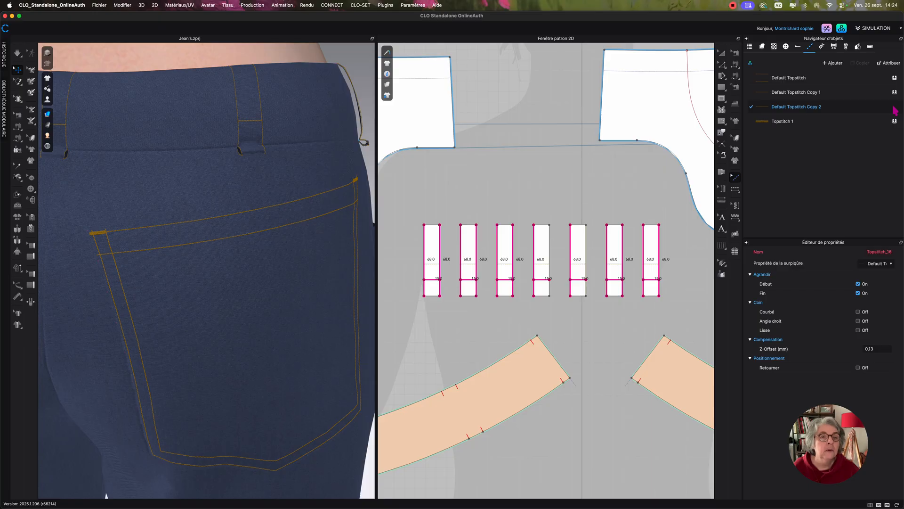
click(895, 93)
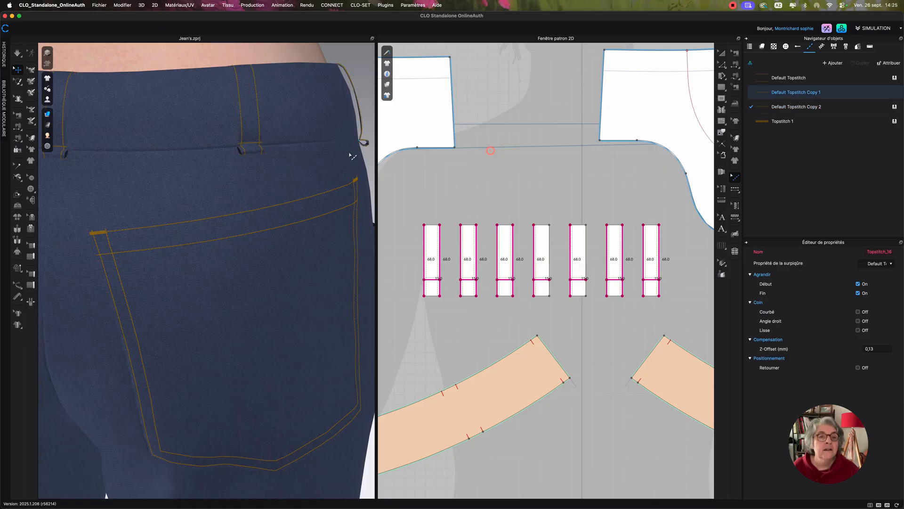
click(490, 150)
scroll(211, 151, down, 5)
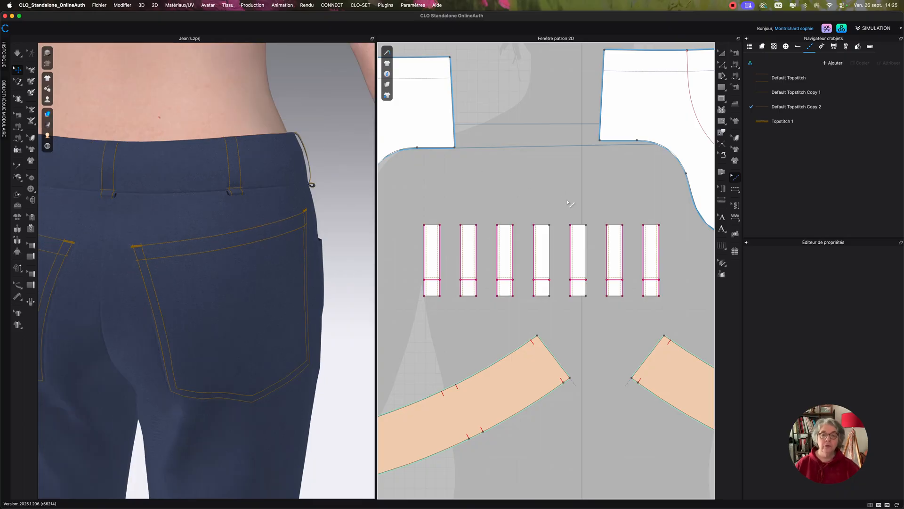
Create a free topstitch about 435 mm long along the upper edge and inner end of the lower-left waistband piece in Default Topstitch Copy 2.
scroll(569, 201, down, 3)
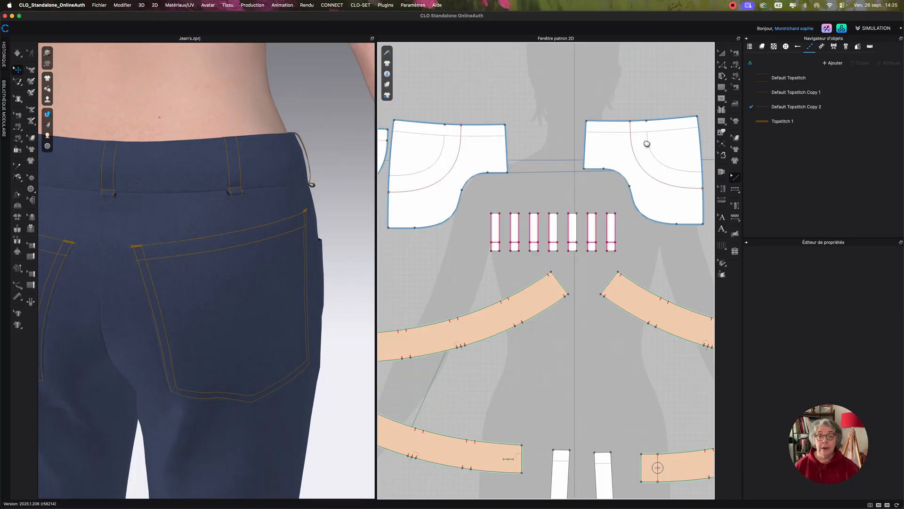
scroll(647, 144, down, 3)
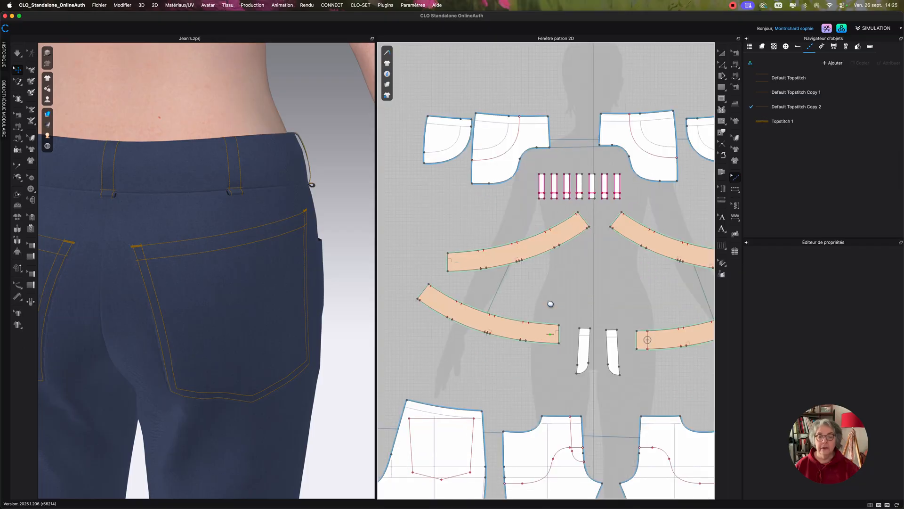
click(734, 189)
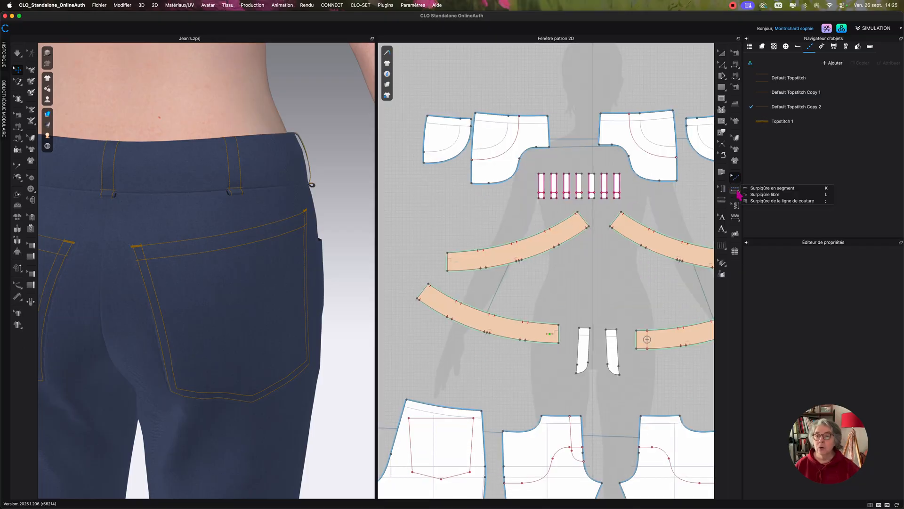
click(759, 195)
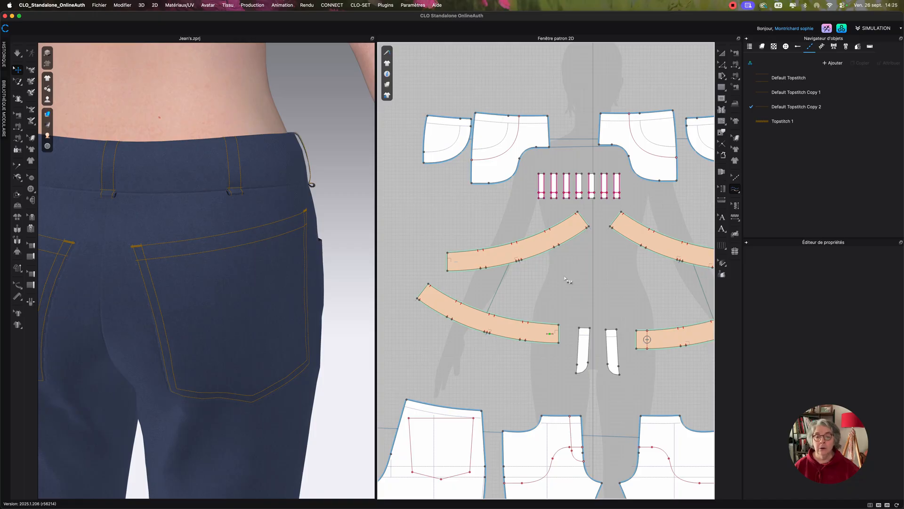
click(736, 191)
click(758, 195)
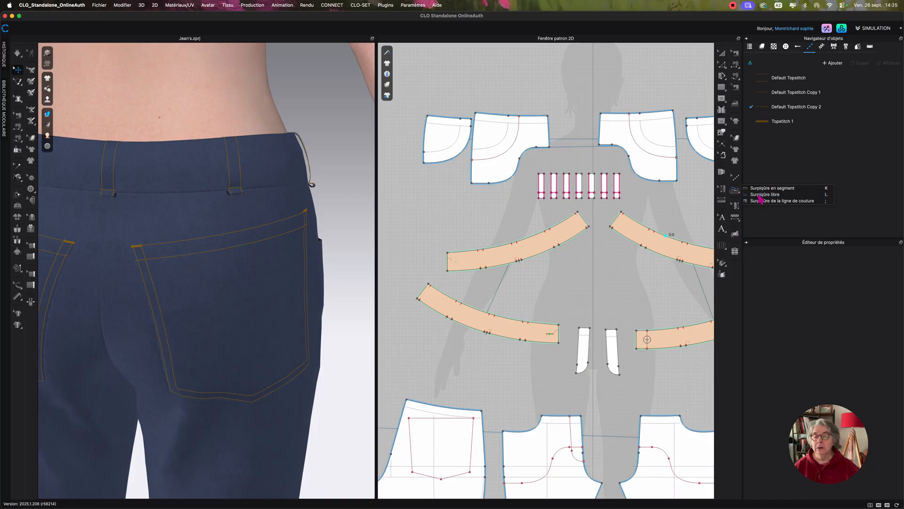
click(429, 284)
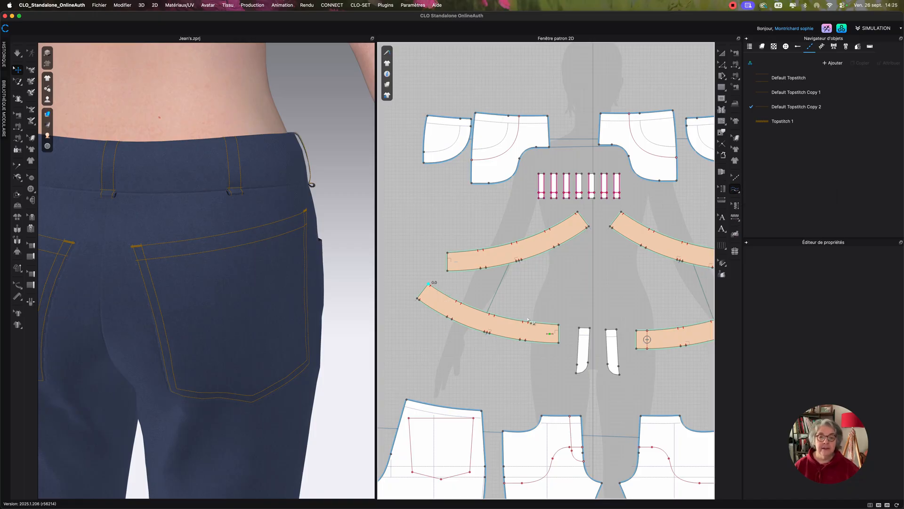
click(559, 342)
middle_drag(531, 295, 464, 293)
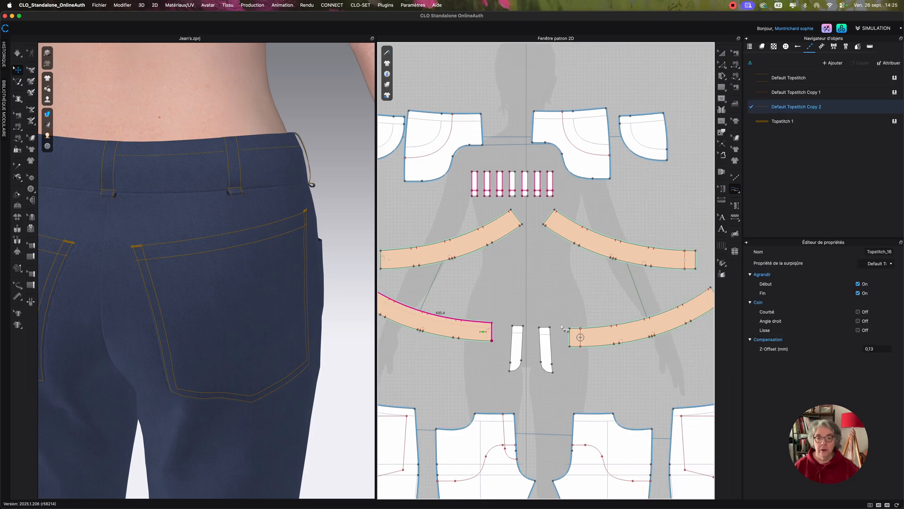
Create a free topstitch along the inner end and upper edge of the lower-right waistband piece in Default Topstitch Copy 2.
click(570, 346)
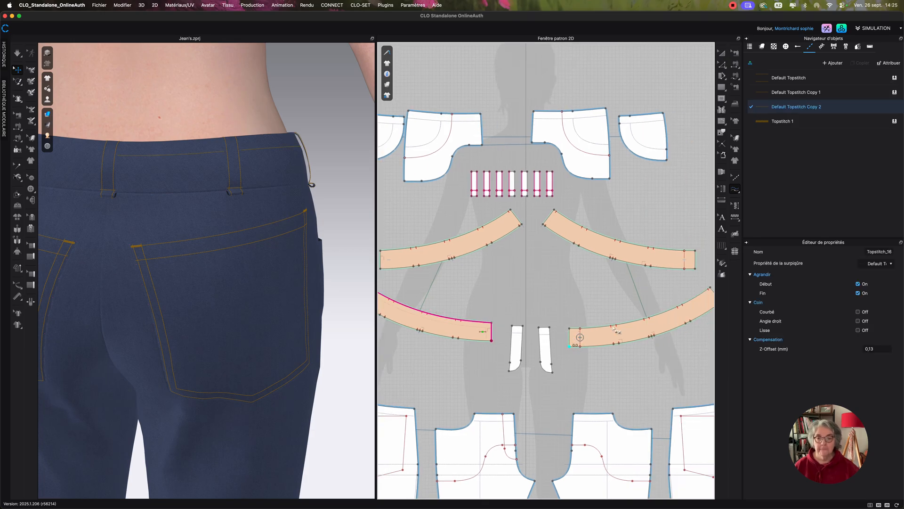
middle_drag(597, 327, 514, 346)
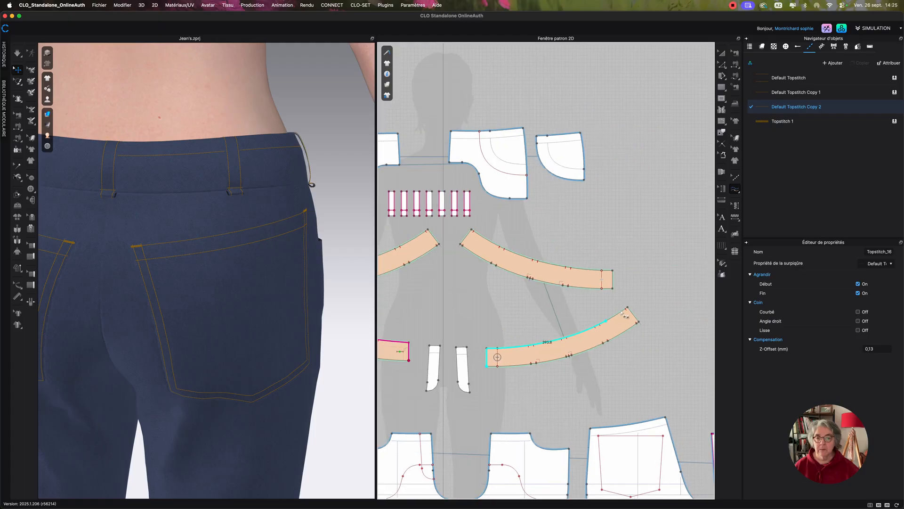
click(626, 309)
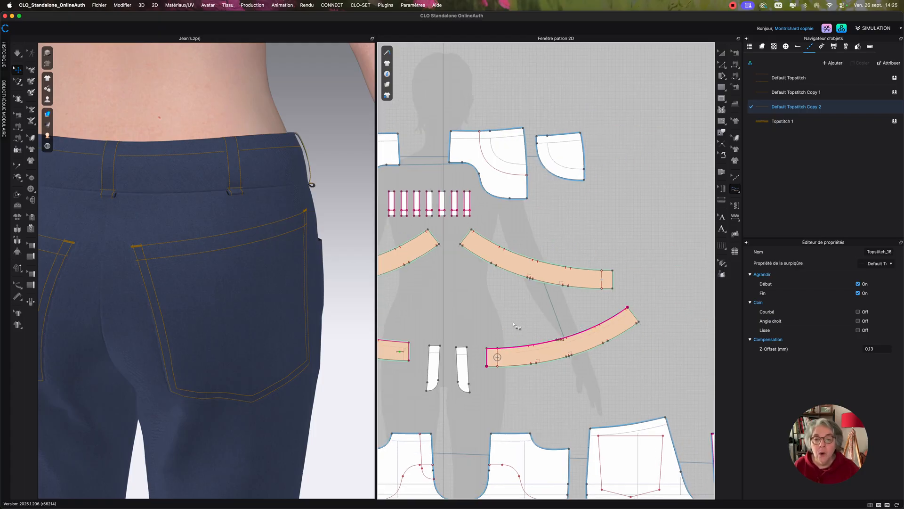
Select the upper-edge topstitches on both lower waistband pieces and assign them the Default Topstitch style.
middle_drag(509, 323, 631, 300)
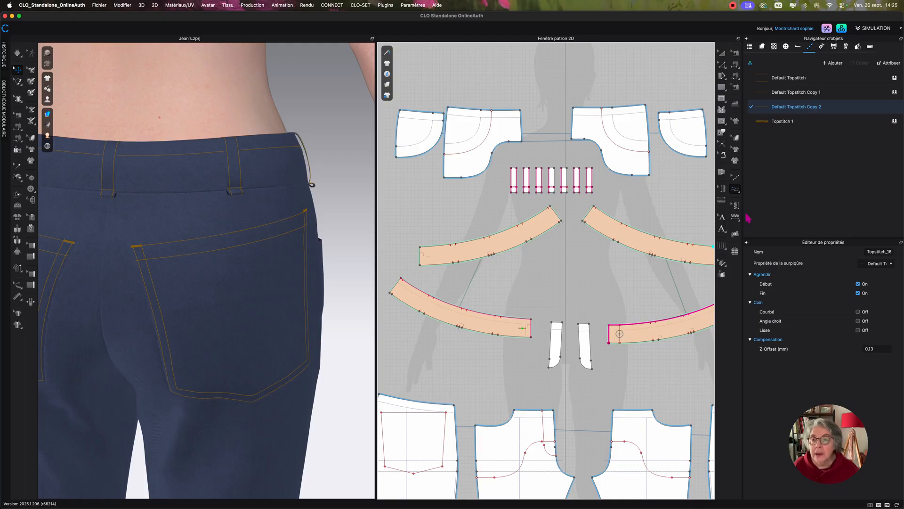
click(736, 178)
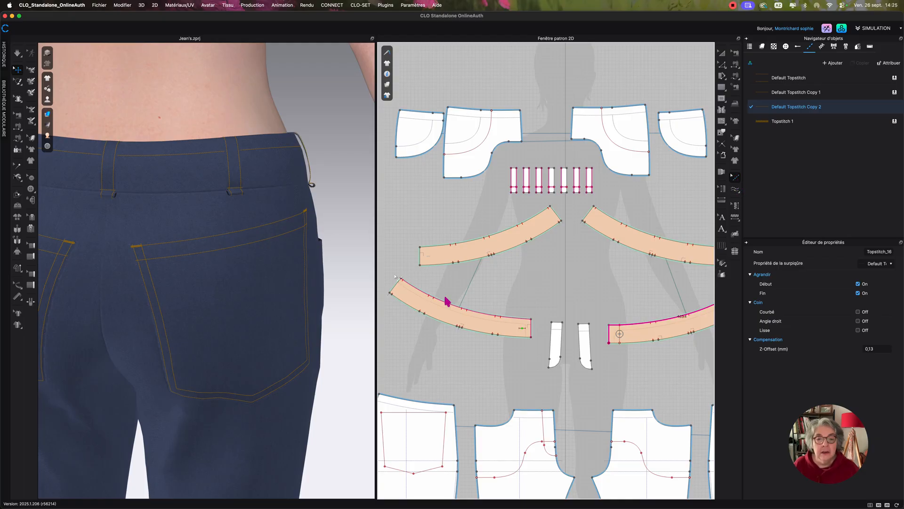
drag(640, 372, 805, 385)
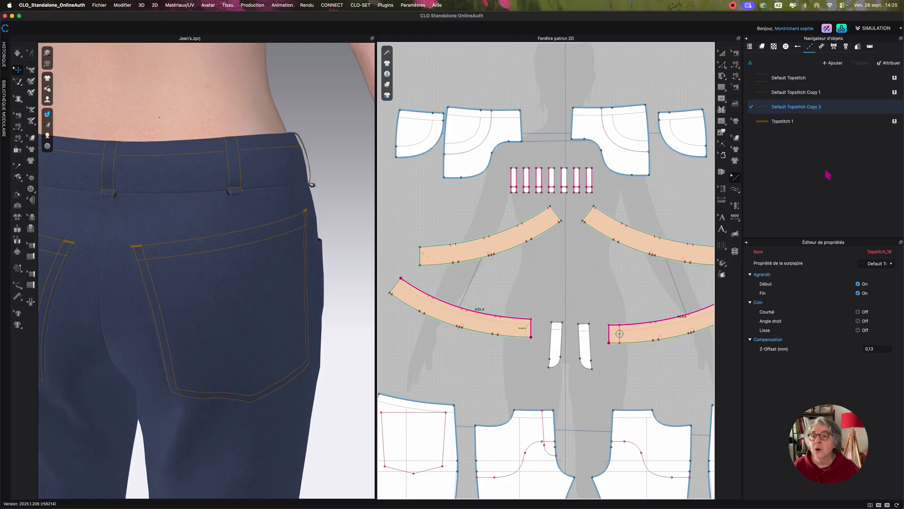
click(894, 79)
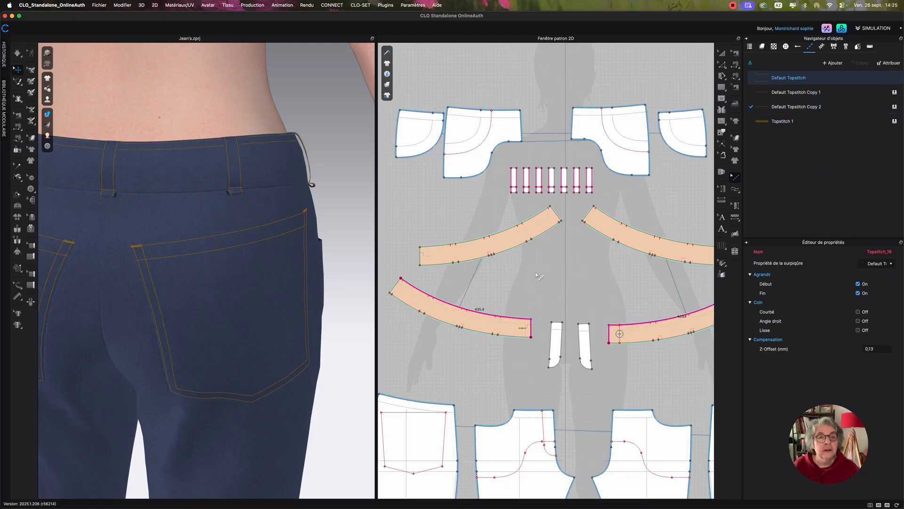
Create free topstitches along the full lower edges of both lower waistband pieces in Default Topstitch Copy 2.
scroll(539, 277, down, 2)
middle_drag(540, 276, 537, 263)
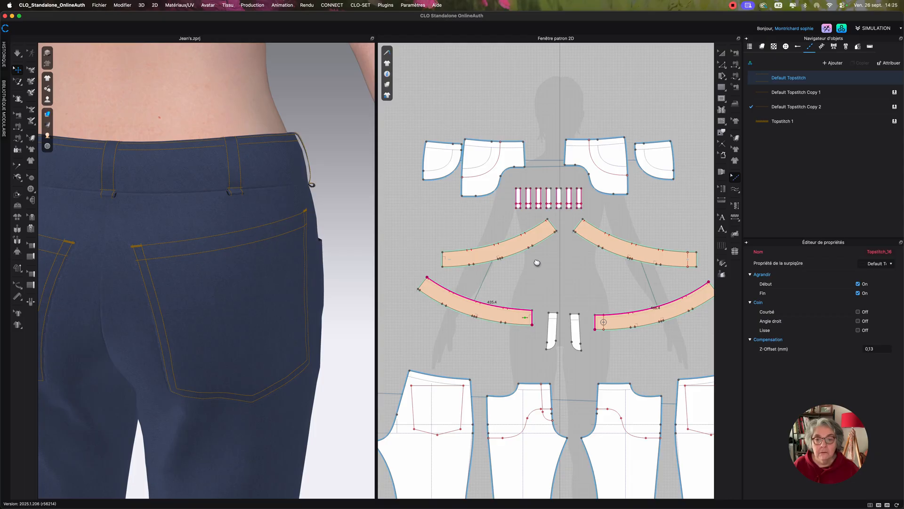
click(735, 189)
click(765, 194)
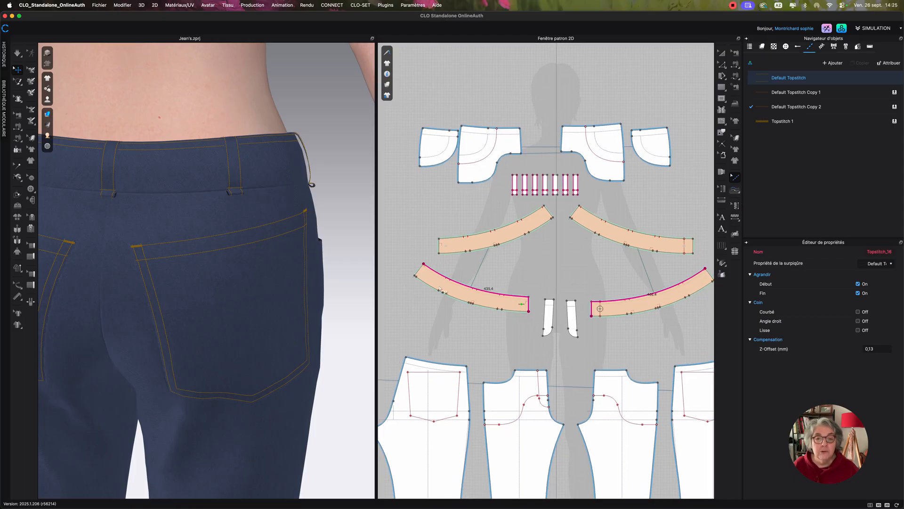
click(415, 275)
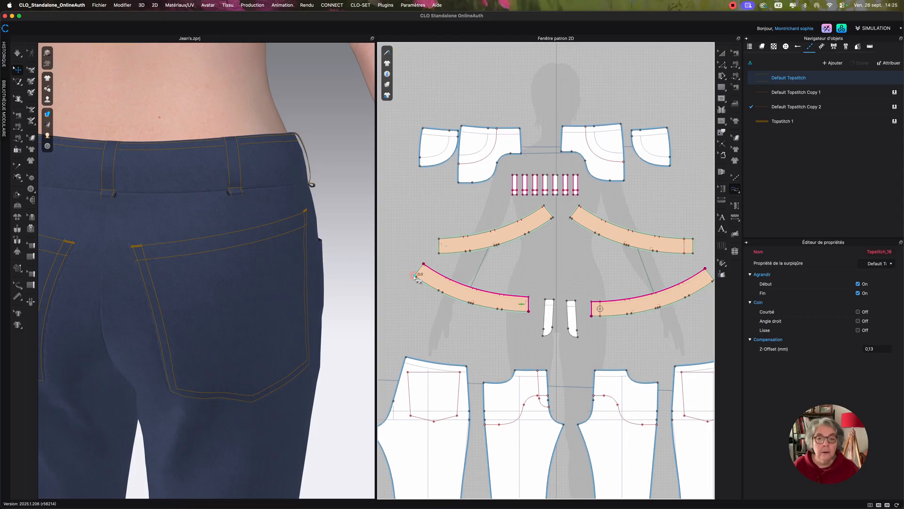
click(529, 312)
click(591, 317)
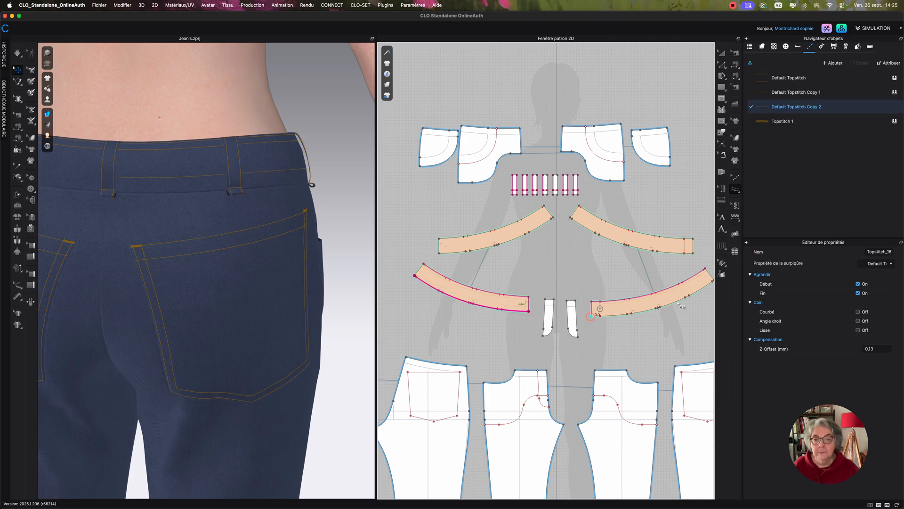
click(712, 283)
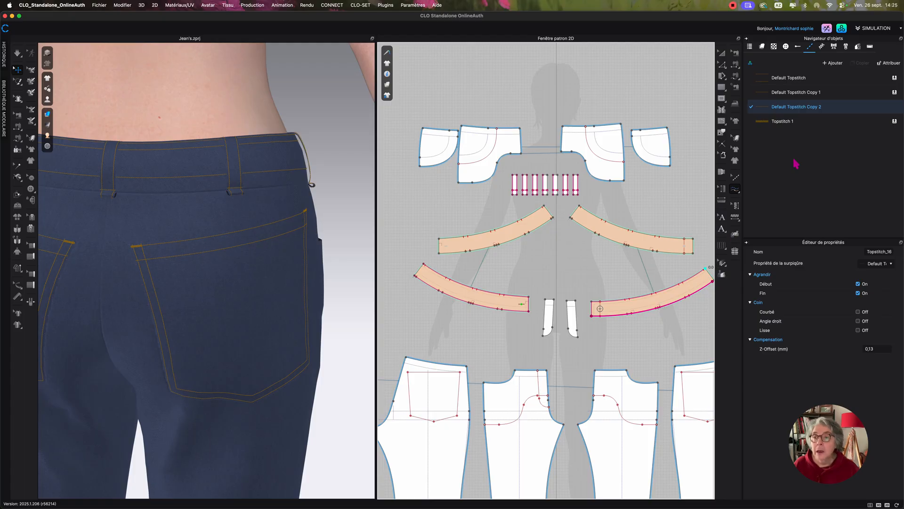
Assign the Default Topstitch style to the lower-edge topstitches of both lower waistband pieces.
click(894, 78)
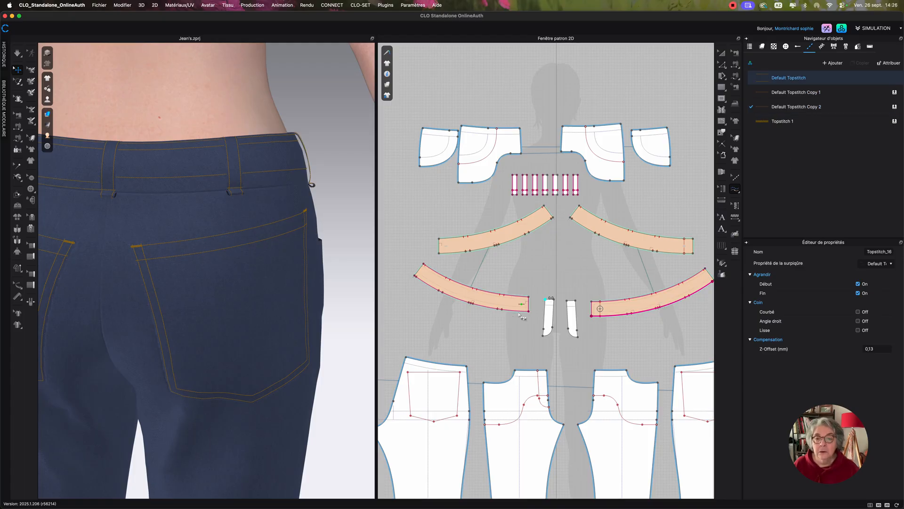
click(735, 177)
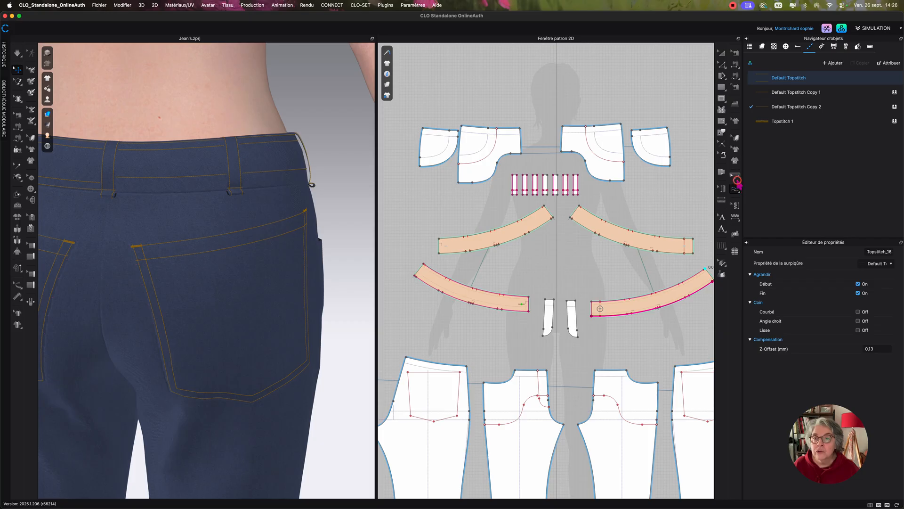
click(520, 316)
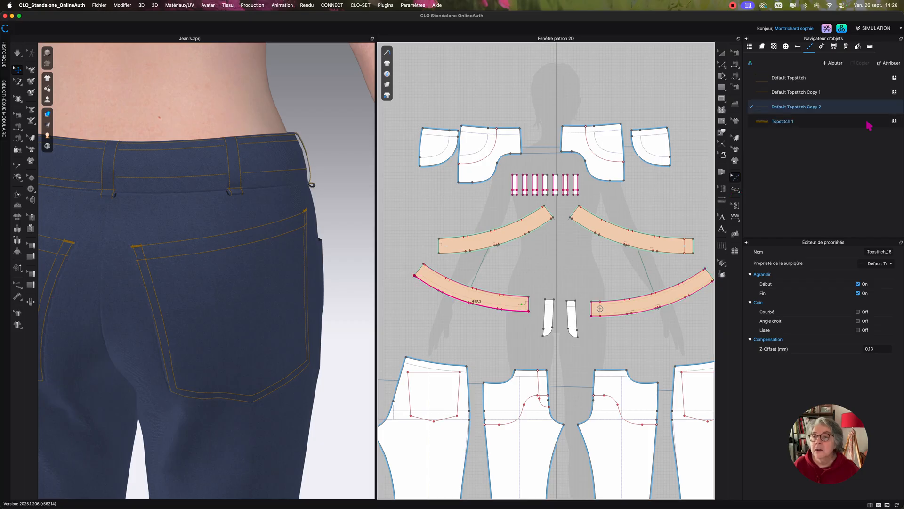
click(895, 78)
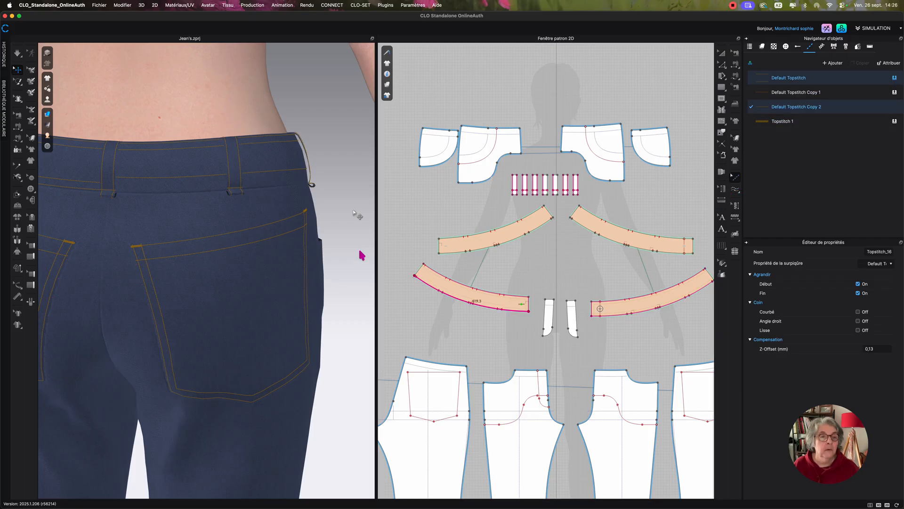
Create a free topstitch along the curved fly line on the left front trouser piece and assign it the Default Topstitch style.
right_drag(360, 222, 243, 259)
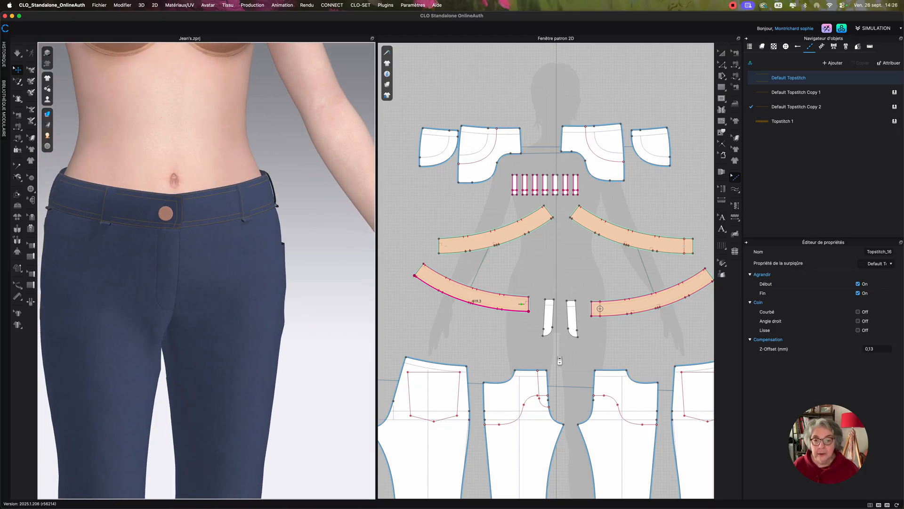
scroll(559, 360, up, 5)
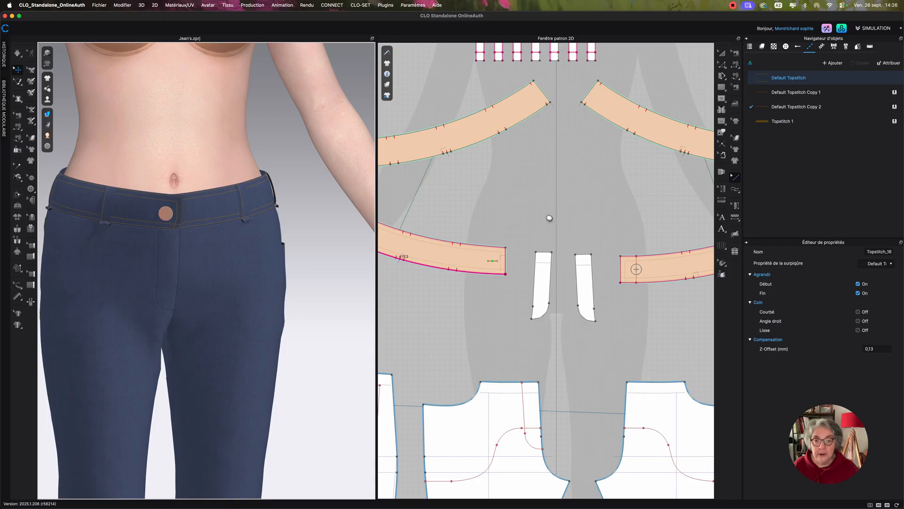
middle_drag(550, 218, 537, 66)
scroll(560, 238, up, 3)
middle_drag(575, 226, 597, 180)
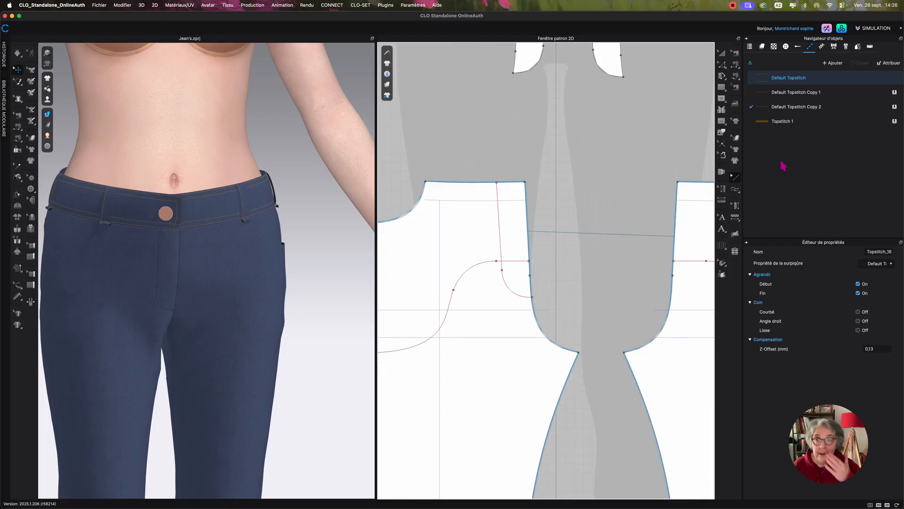
click(735, 189)
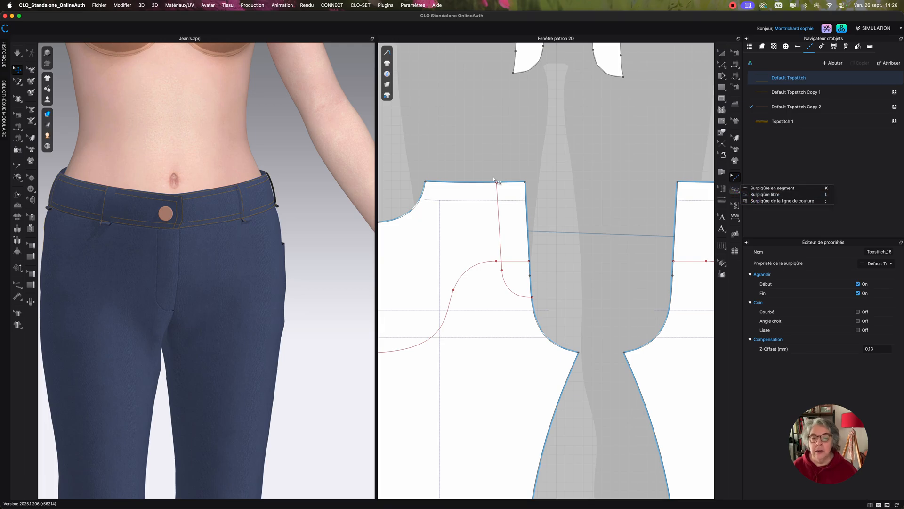
click(764, 194)
click(497, 183)
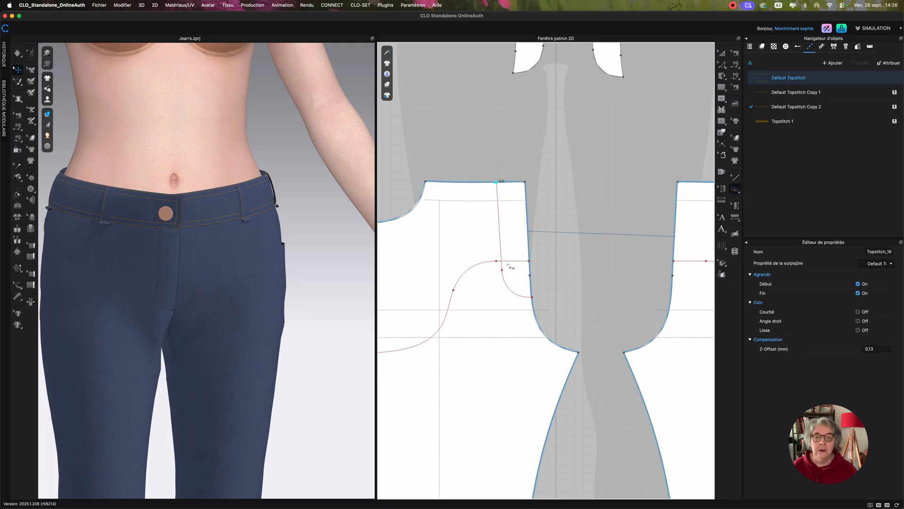
click(531, 298)
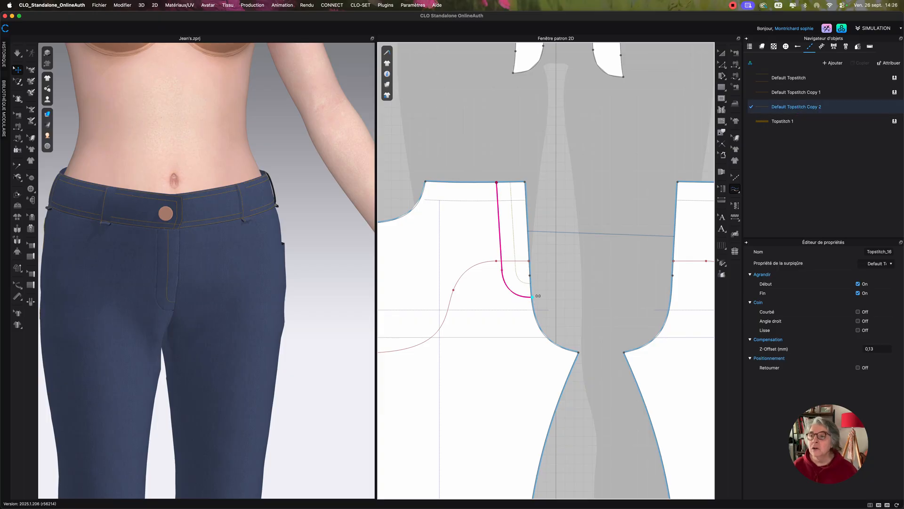
click(895, 79)
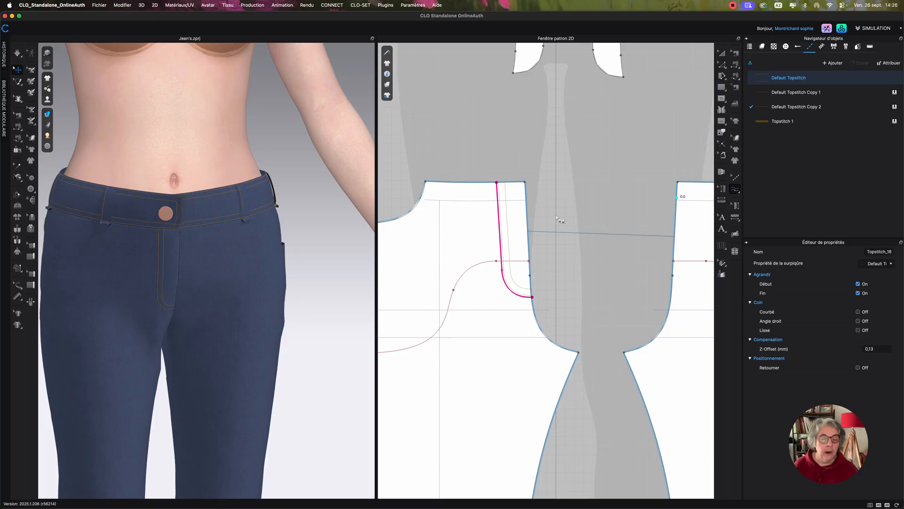
Create a free topstitch along the curved pocket opening of the left front piece and assign it the Default Topstitch style.
scroll(660, 208, left, 5)
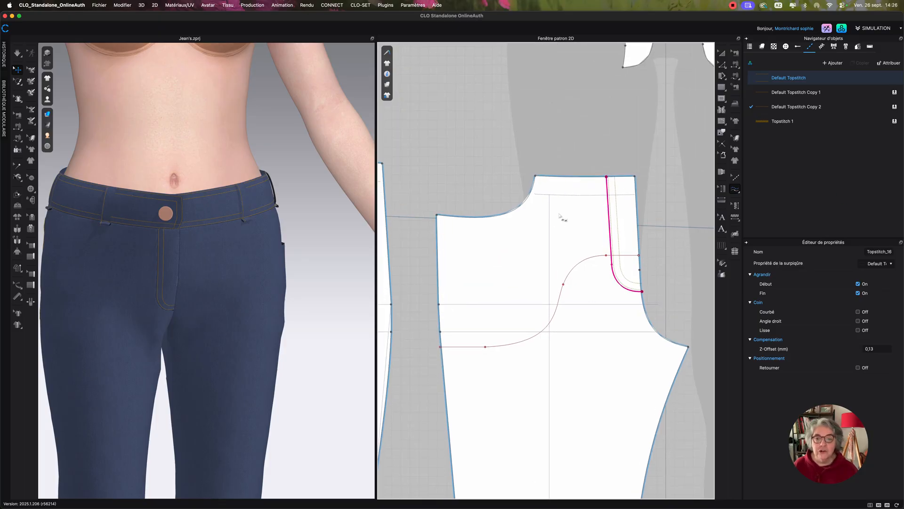
scroll(550, 219, down, 2)
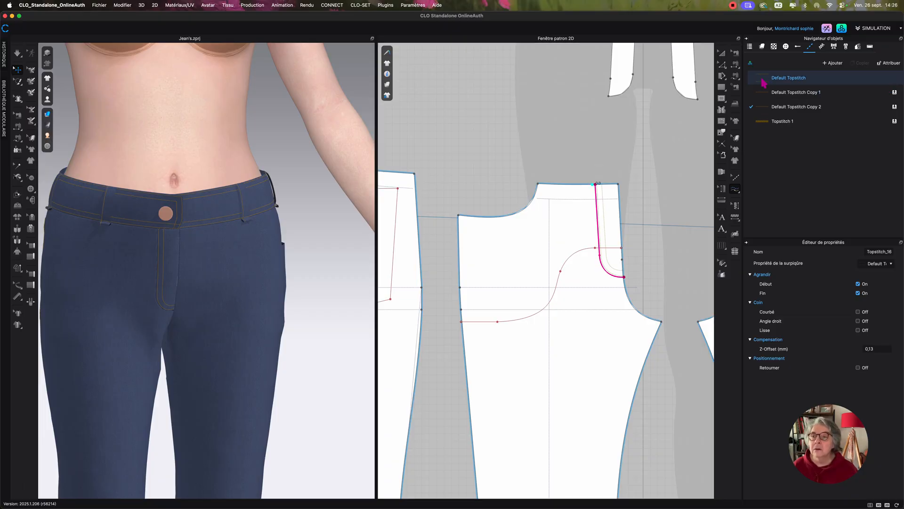
click(763, 83)
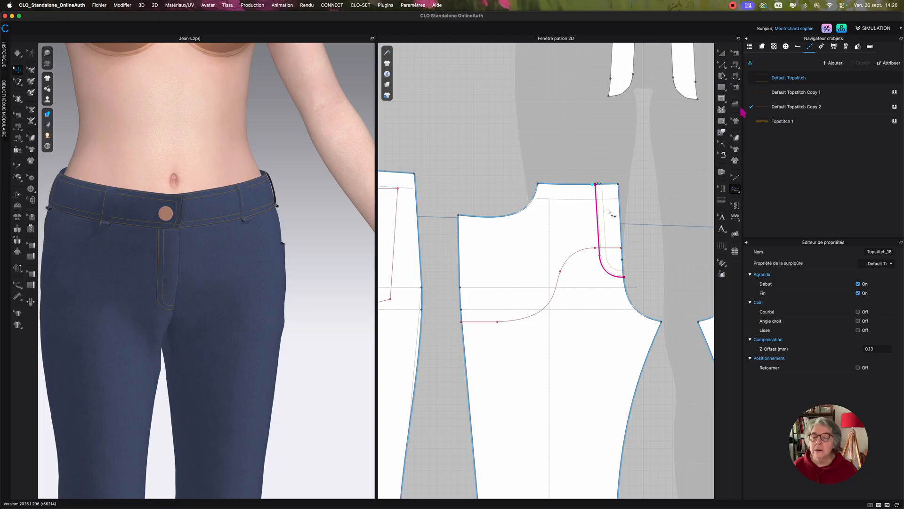
click(460, 215)
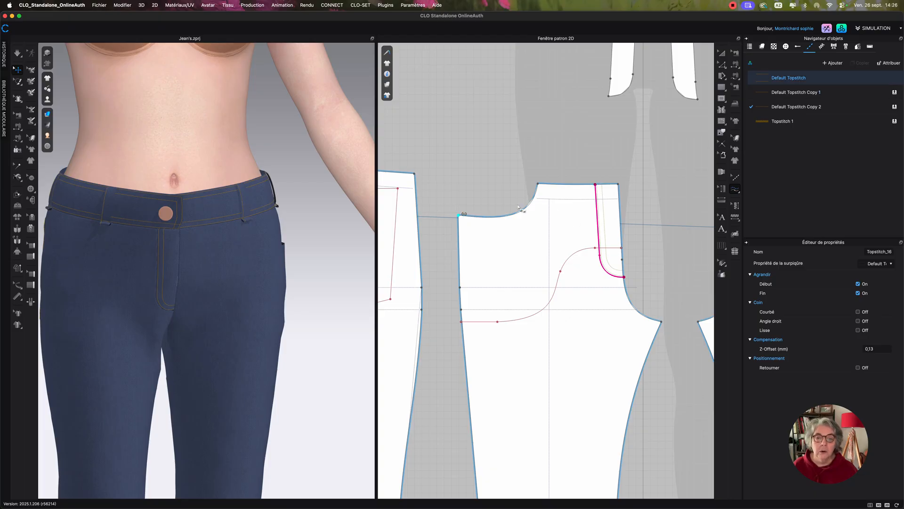
click(539, 186)
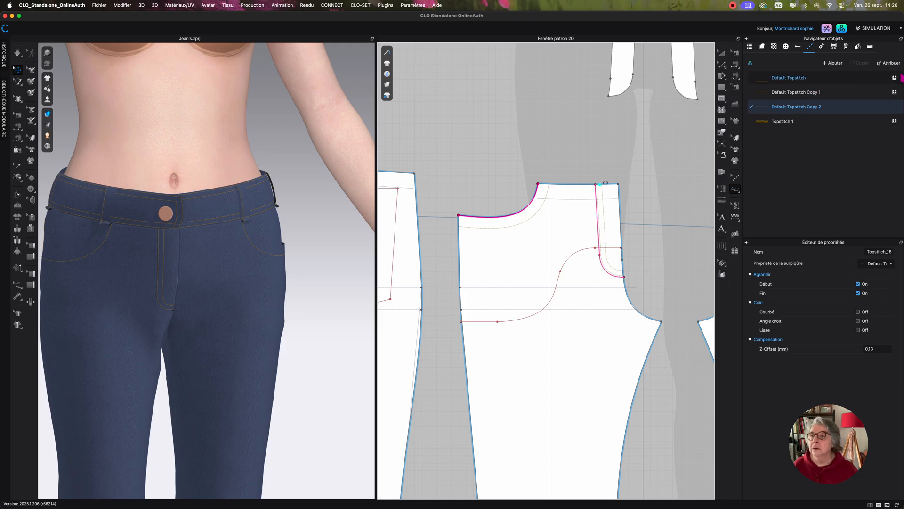
click(896, 78)
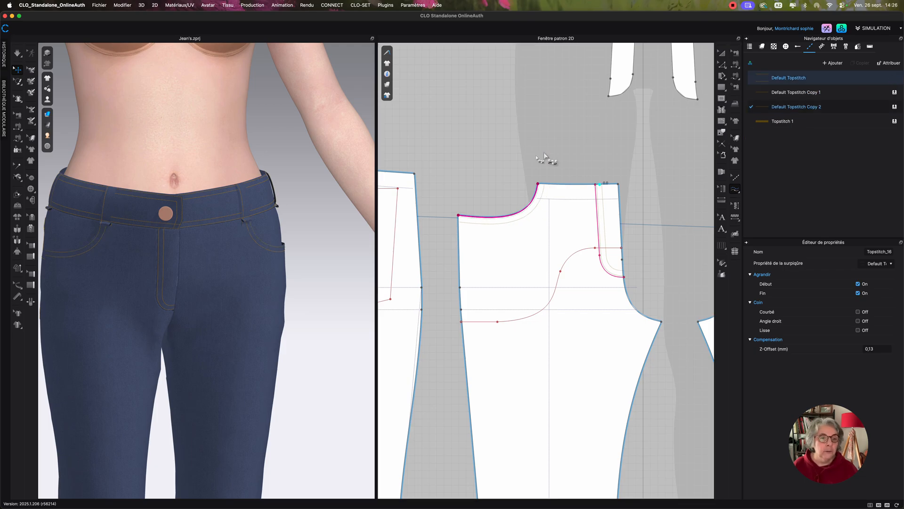
middle_drag(321, 219, 327, 156)
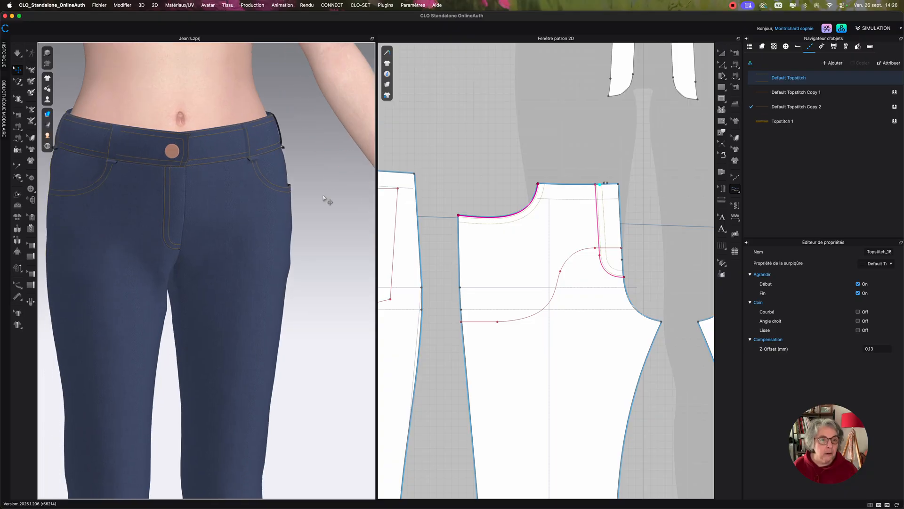
right_drag(326, 219, 339, 215)
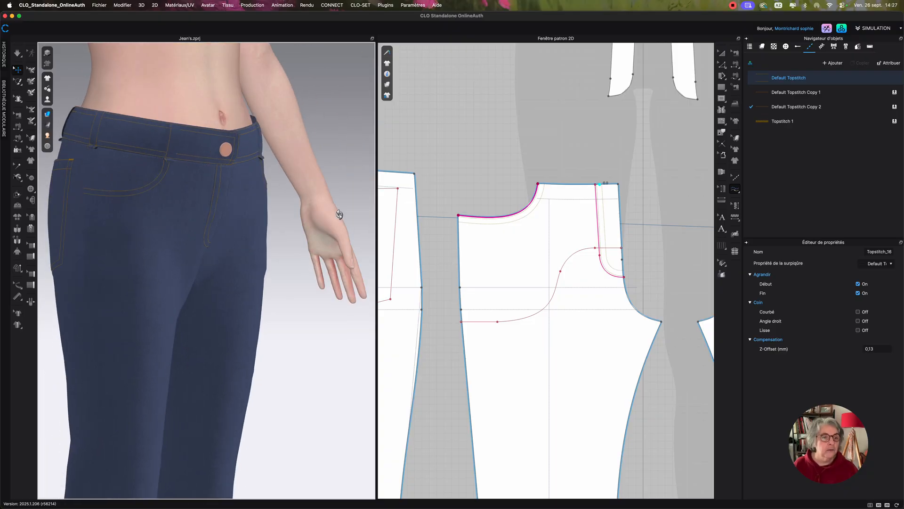
Create a free topstitch from waist to hem along the outer side edge of the left back piece in Default Topstitch Copy 2.
scroll(505, 146, down, 4)
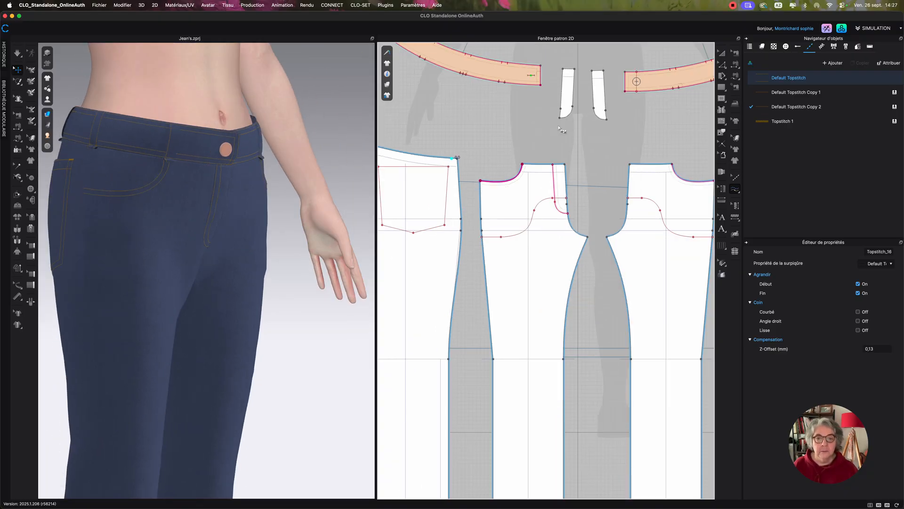
scroll(559, 129, down, 2)
middle_drag(560, 129, 565, 103)
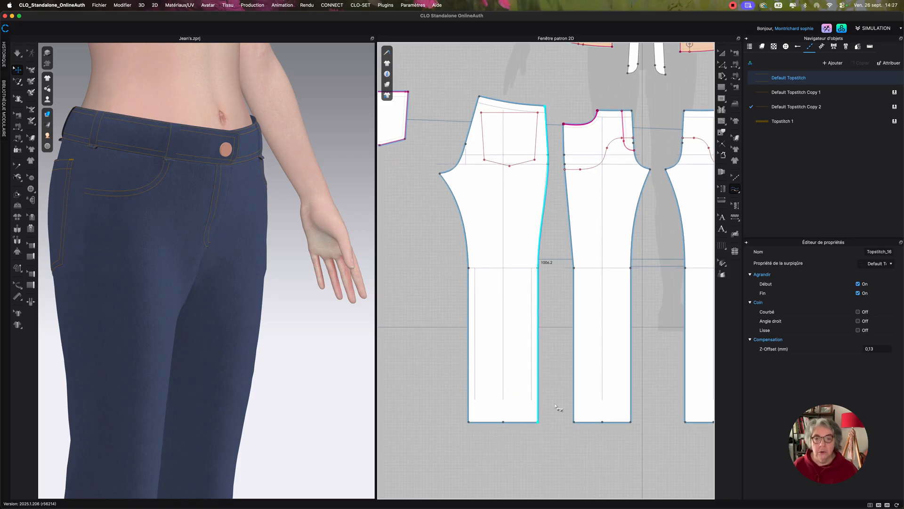
click(540, 421)
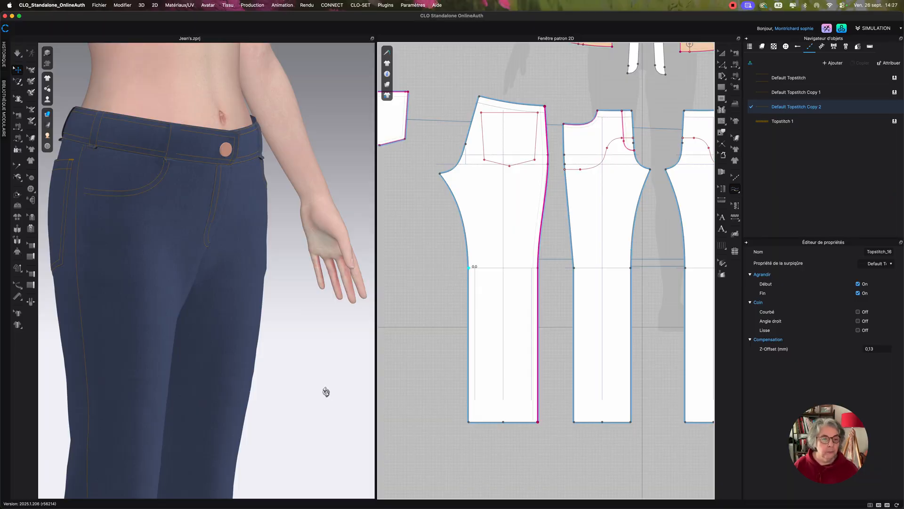
right_drag(312, 389, 132, 232)
scroll(147, 214, up, 10)
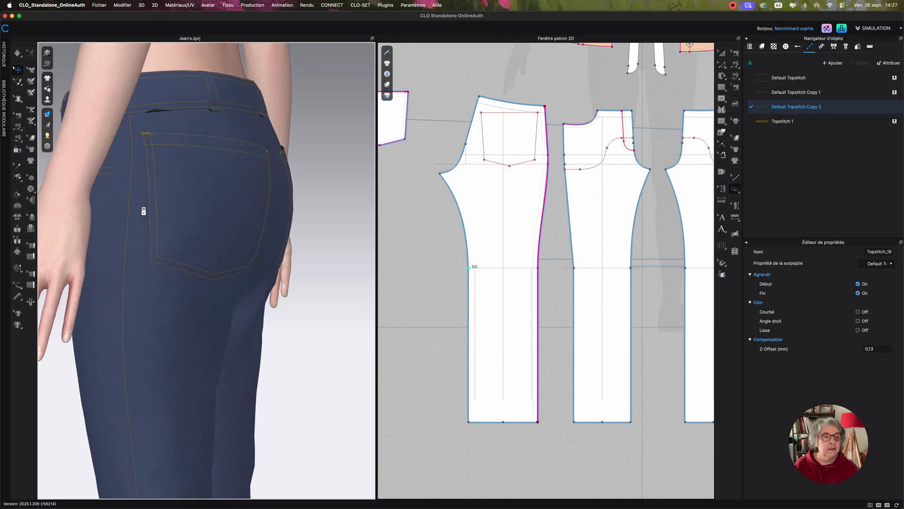
Inspect the topstitching on the side seam, back pocket and front pocket opening in the 3D view.
middle_drag(150, 189, 240, 329)
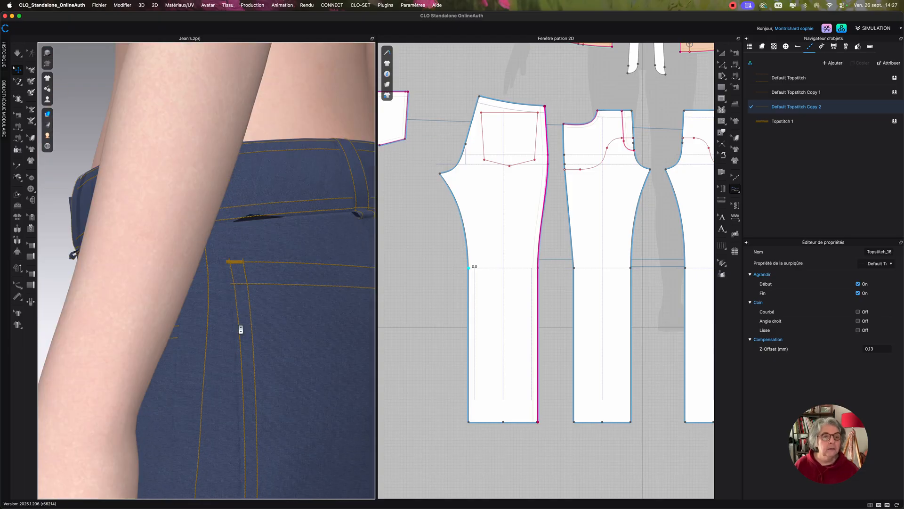
scroll(240, 330, up, 6)
scroll(240, 329, down, 10)
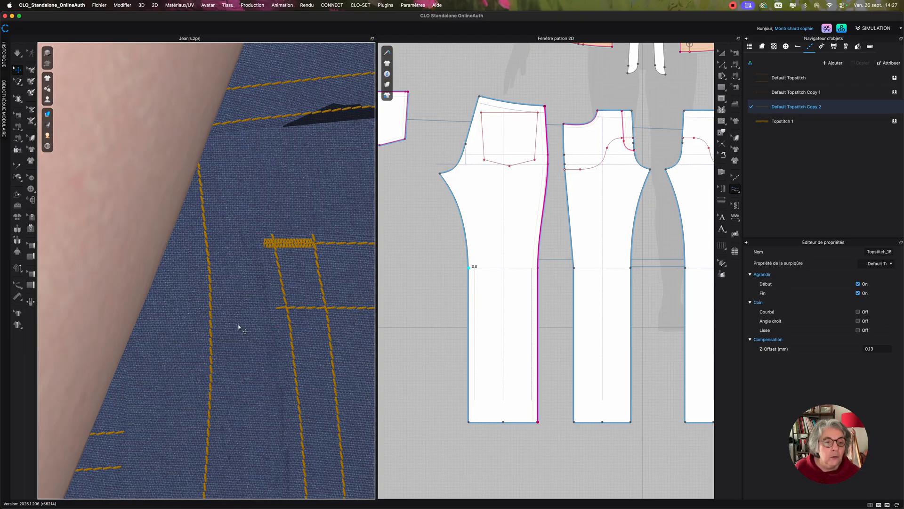
scroll(241, 338, down, 8)
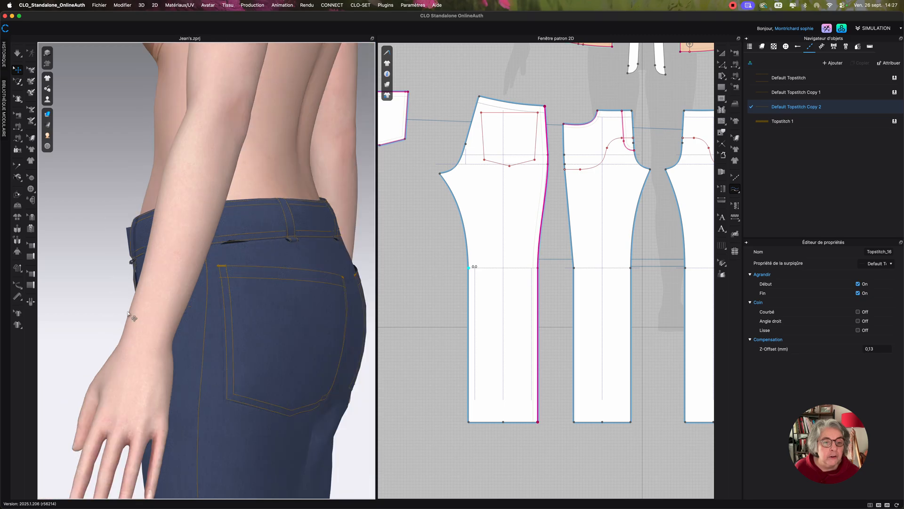
right_drag(144, 313, 306, 266)
scroll(306, 286, up, 4)
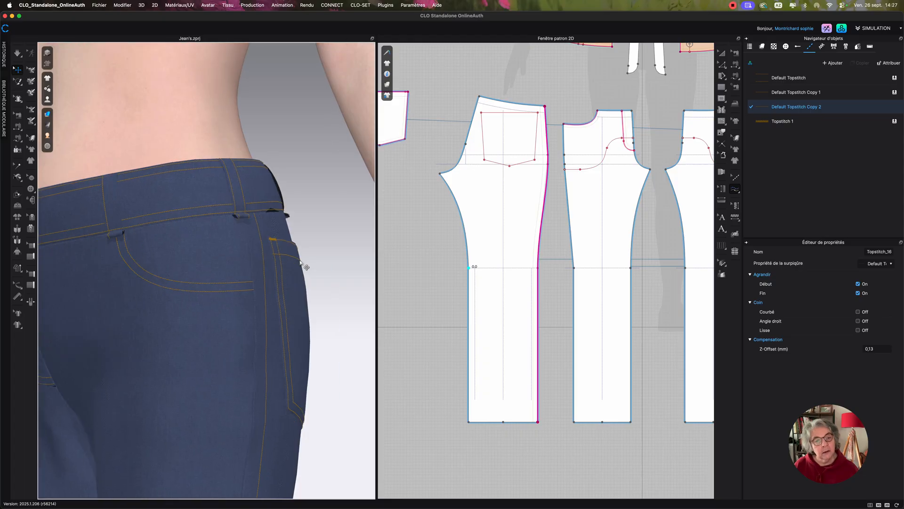
Create a 9 mm free topstitch in the Topstitch 1 style on the left front piece's side edge, starting at the pocket opening's outer end.
scroll(584, 232, up, 5)
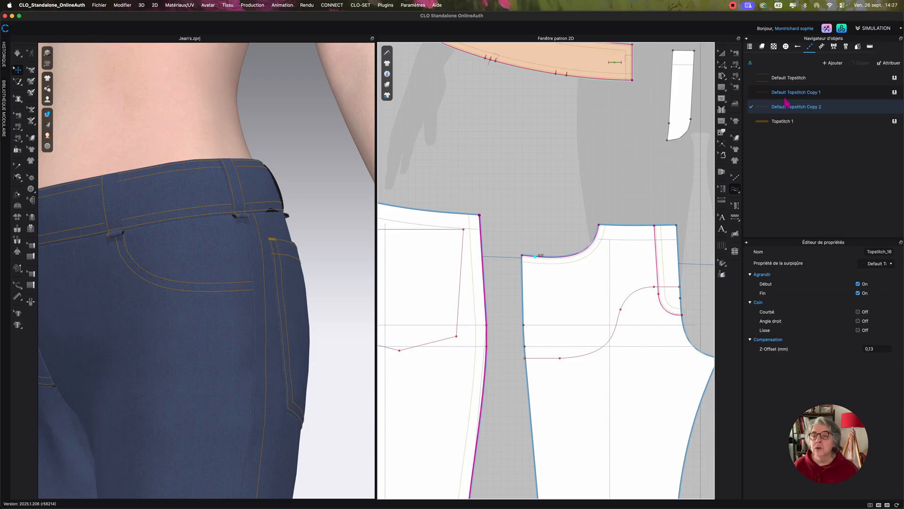
click(783, 122)
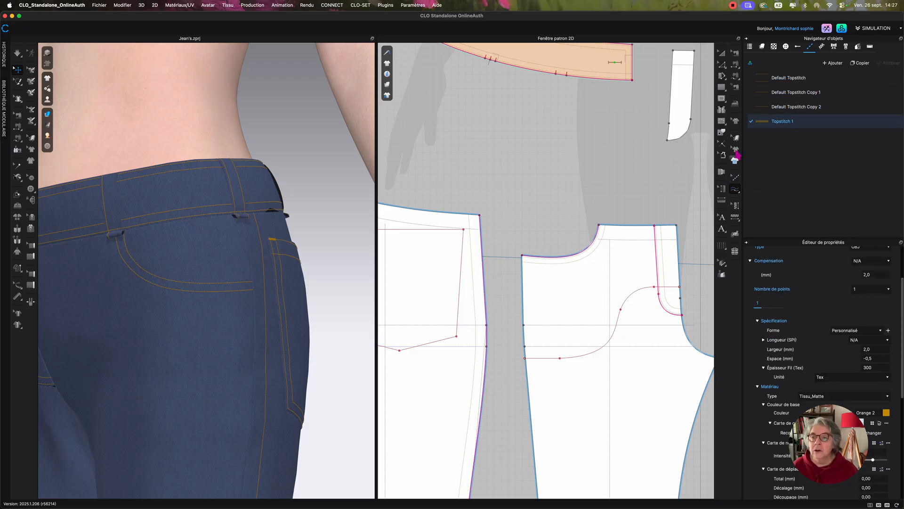
click(737, 191)
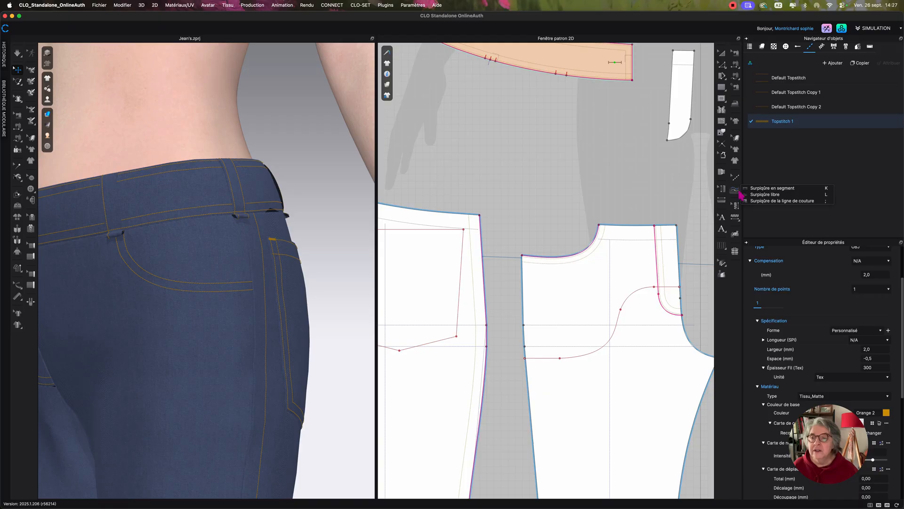
click(747, 195)
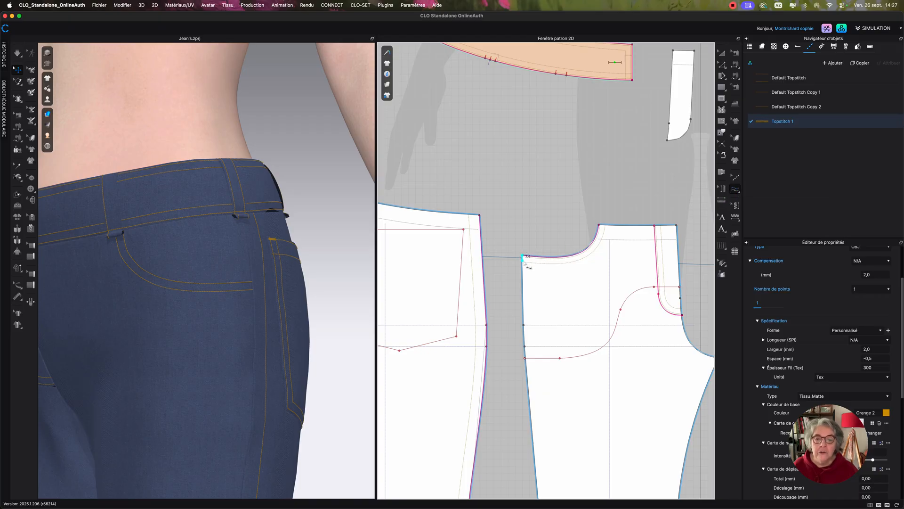
click(522, 257)
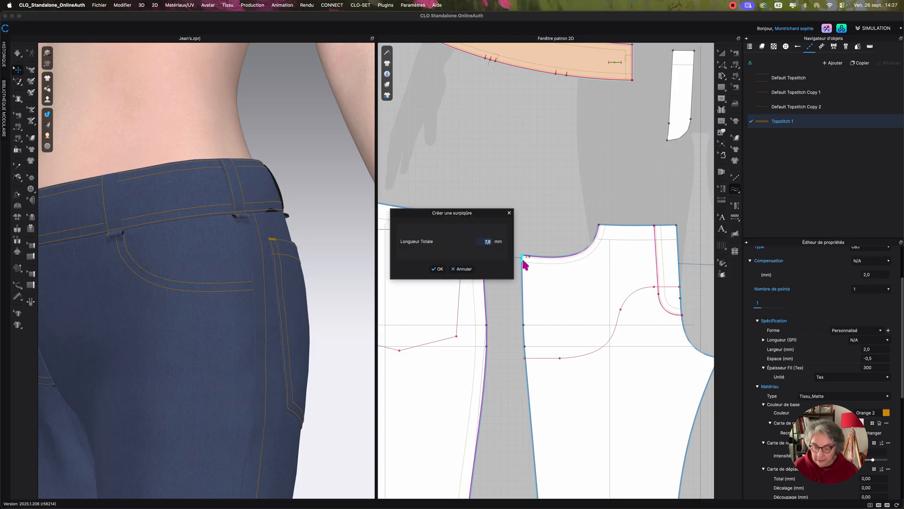
text(9)
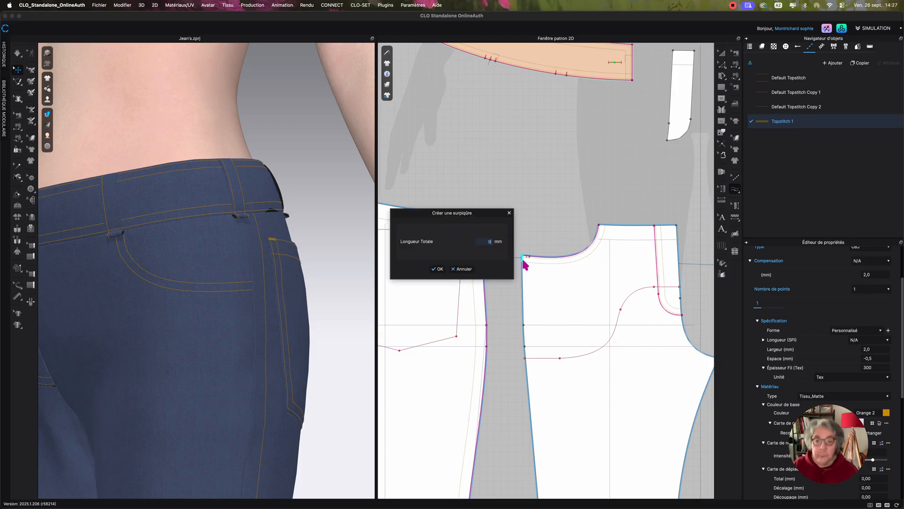
click(438, 270)
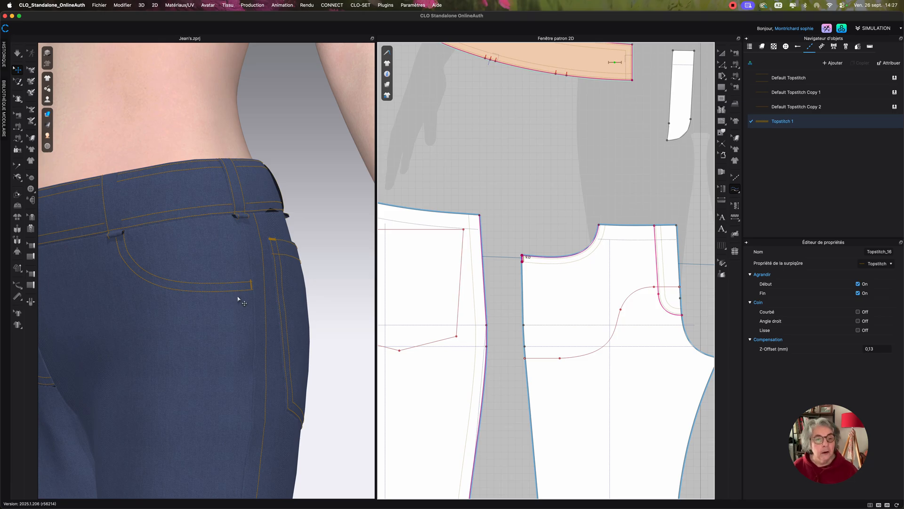
right_drag(225, 291, 250, 300)
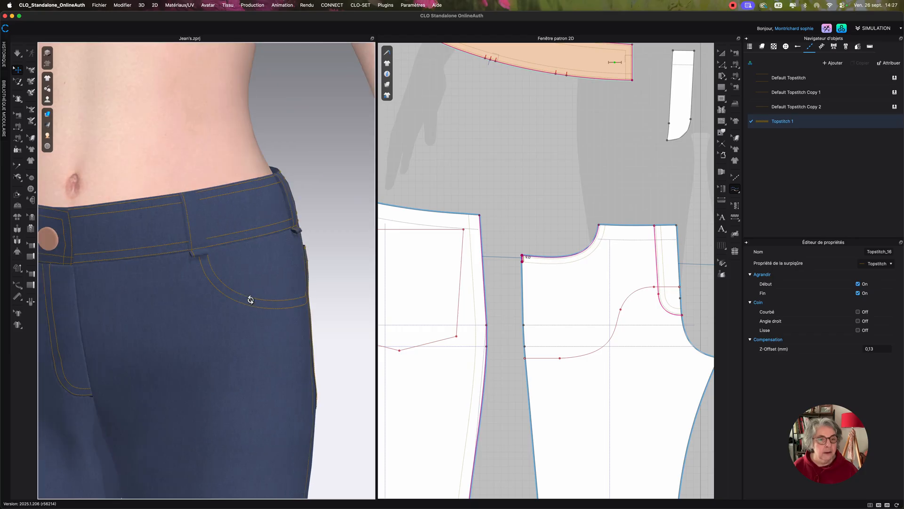
scroll(521, 184, down, 3)
scroll(521, 255, up, 6)
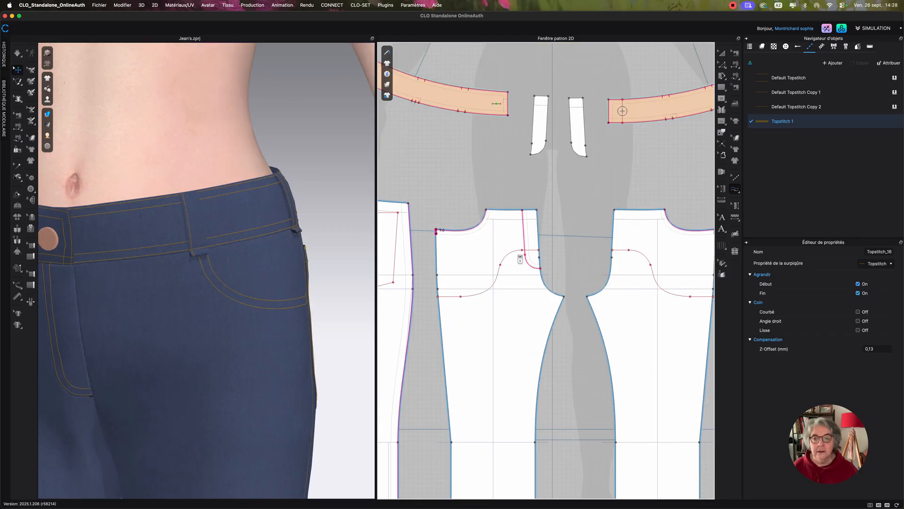
scroll(536, 276, up, 3)
middle_drag(544, 272, 511, 272)
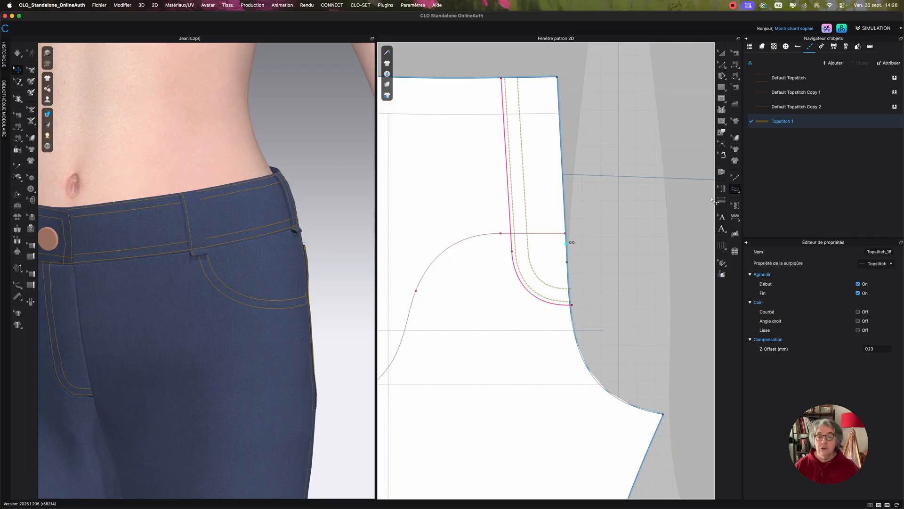
click(736, 191)
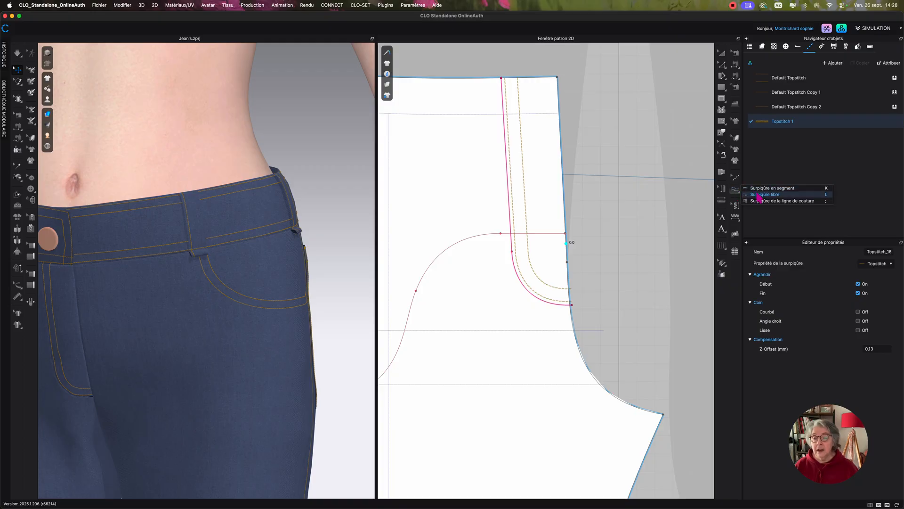
click(706, 122)
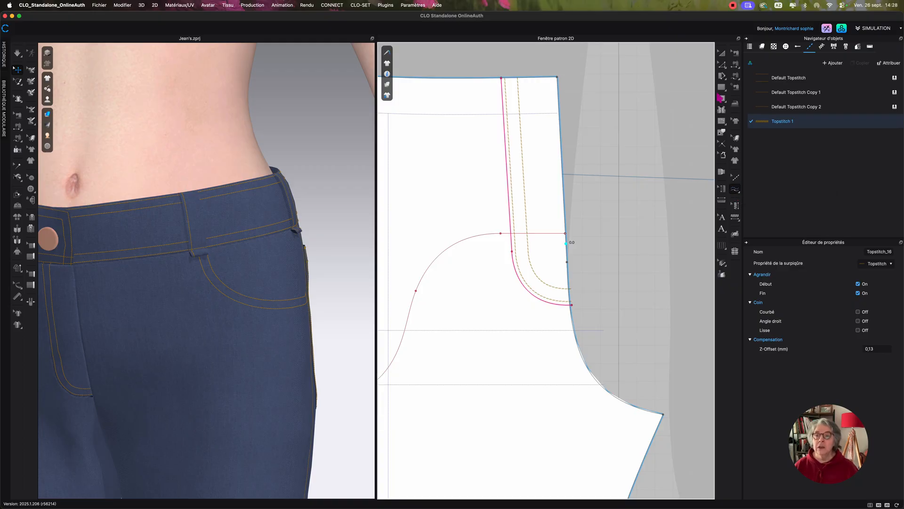
click(723, 99)
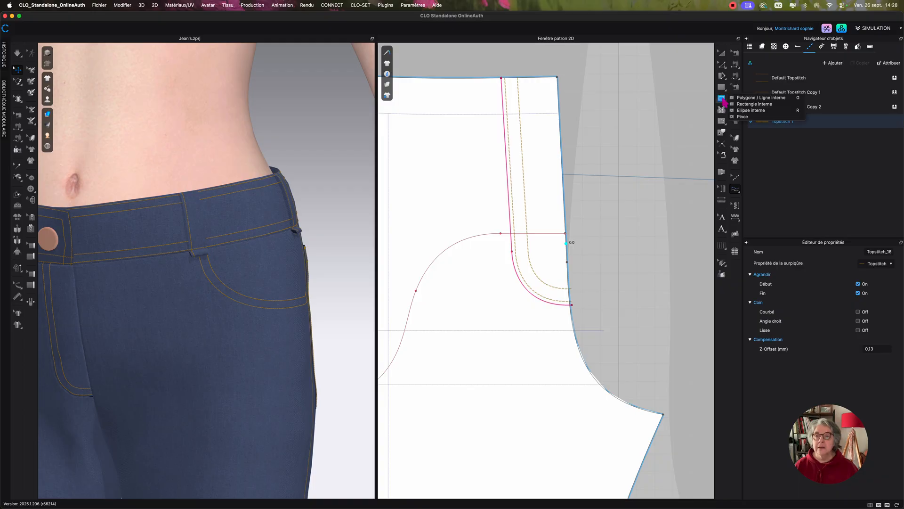
click(741, 99)
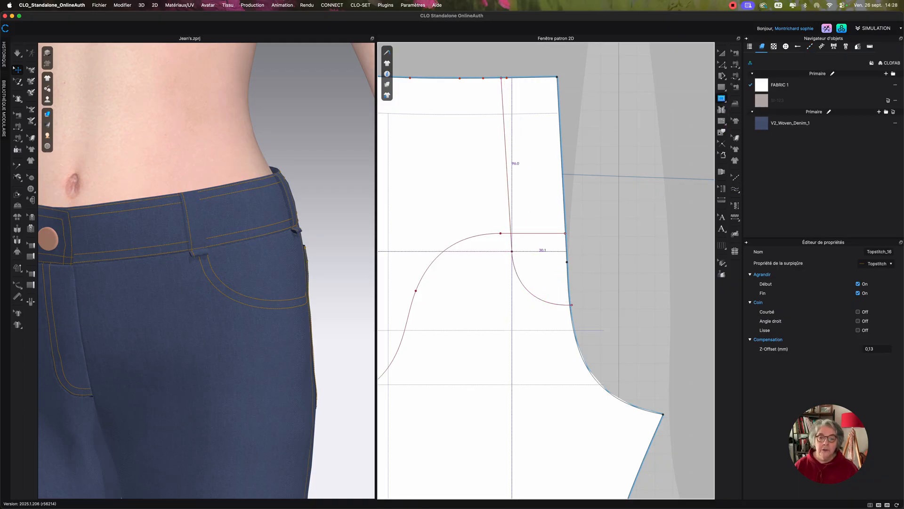
click(536, 254)
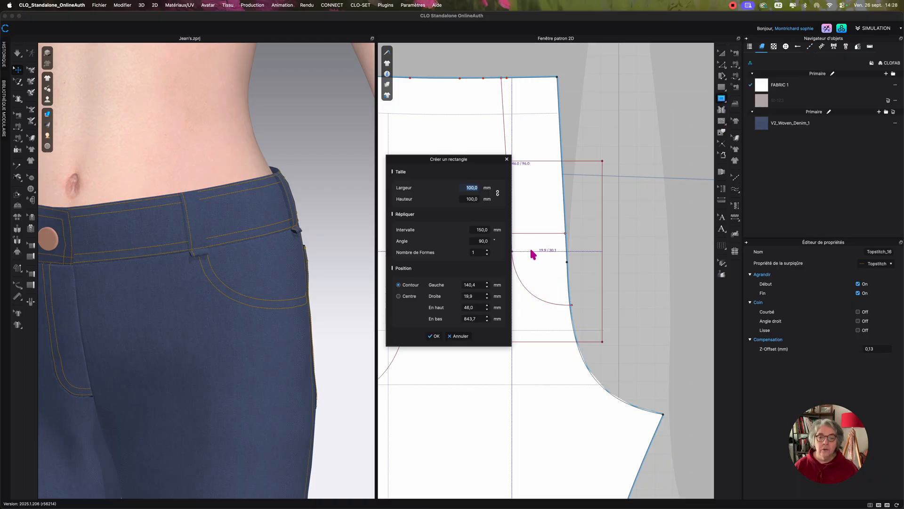
click(467, 336)
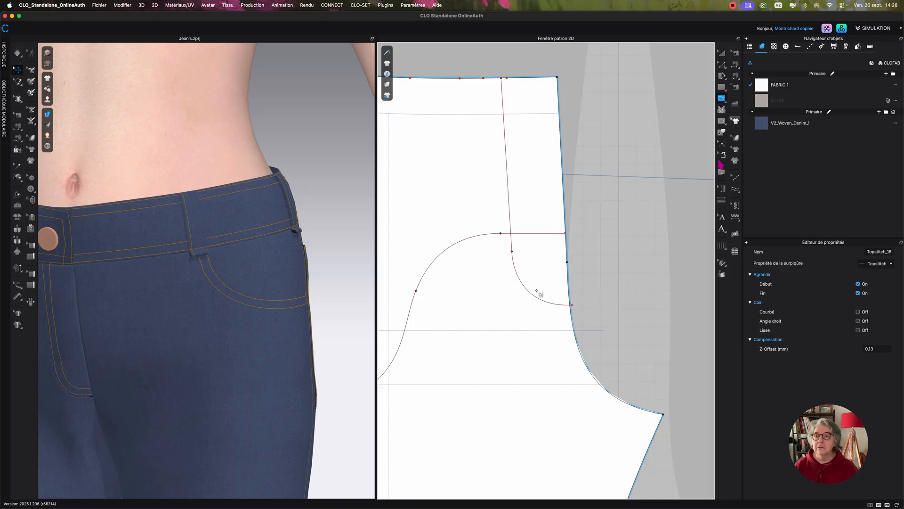
Draw a 9 mm horizontal internal line from the point where the fly line begins to curve, towards the centre front.
click(512, 251)
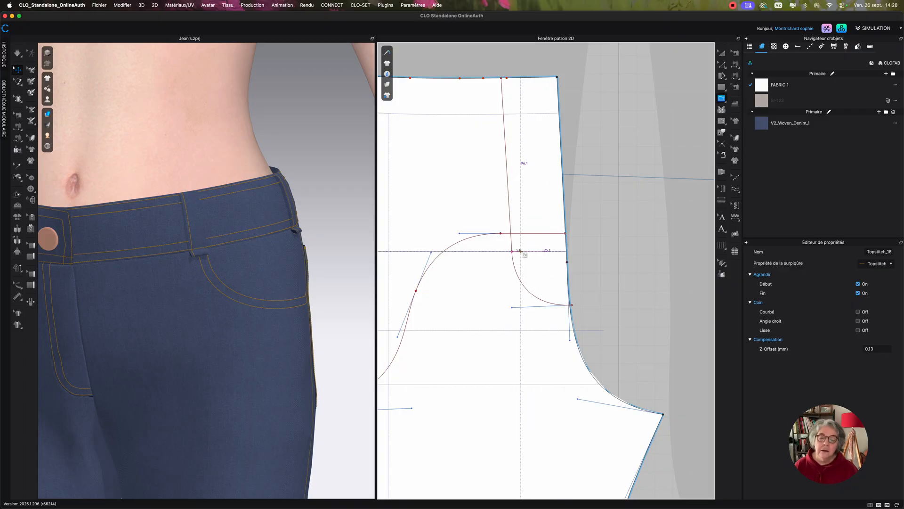
click(521, 251)
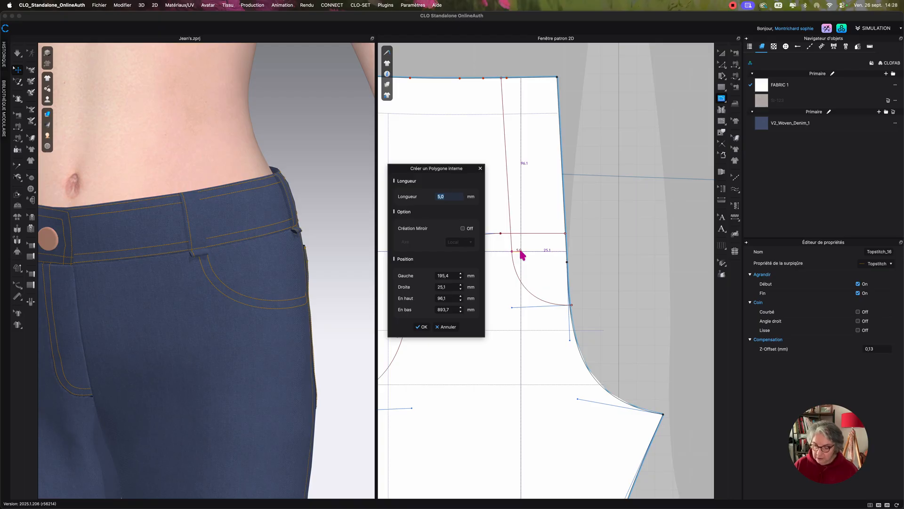
text(9)
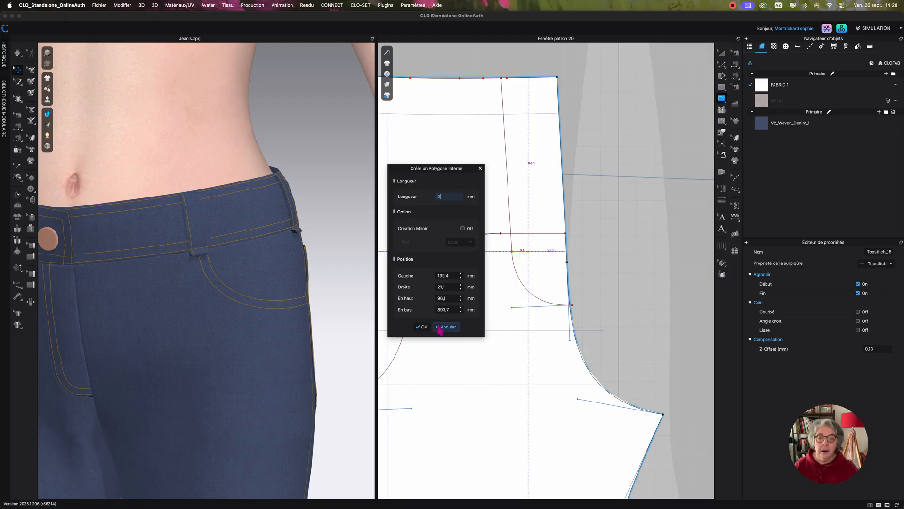
click(422, 327)
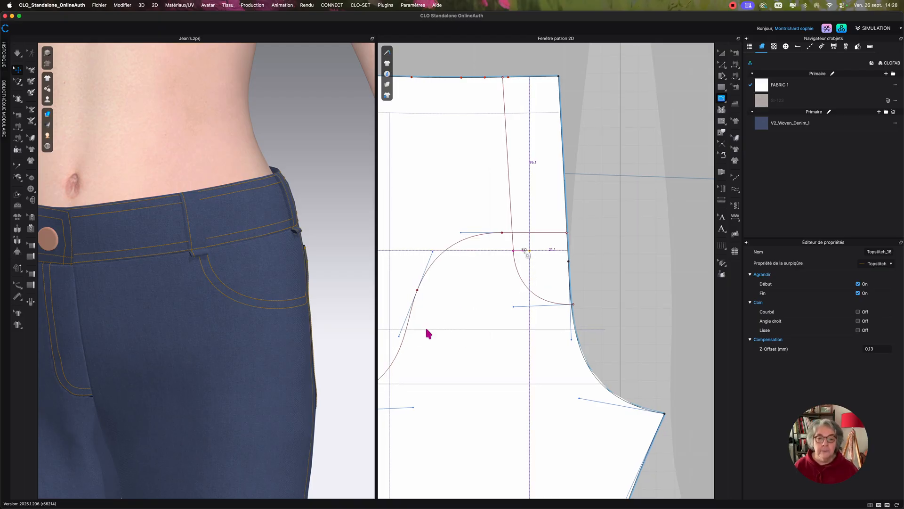
middle_drag(524, 252, 525, 251)
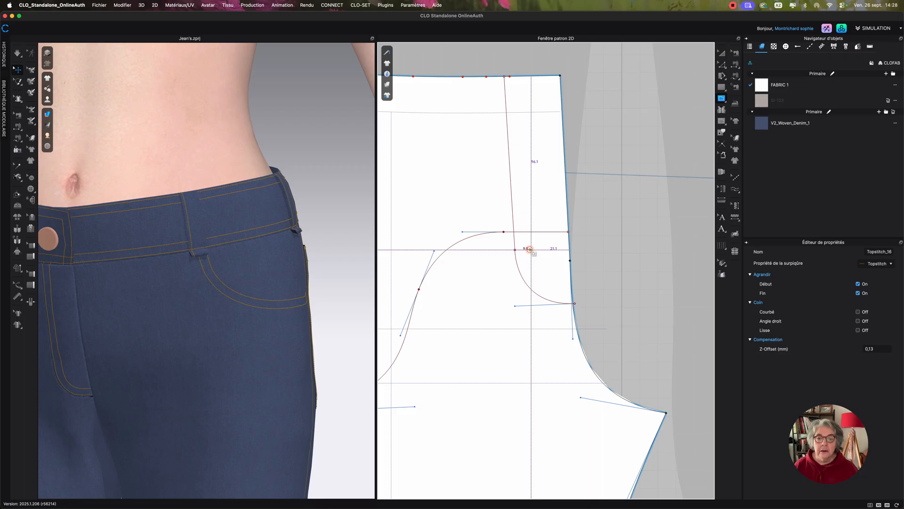
double_click(530, 250)
scroll(539, 268, up, 2)
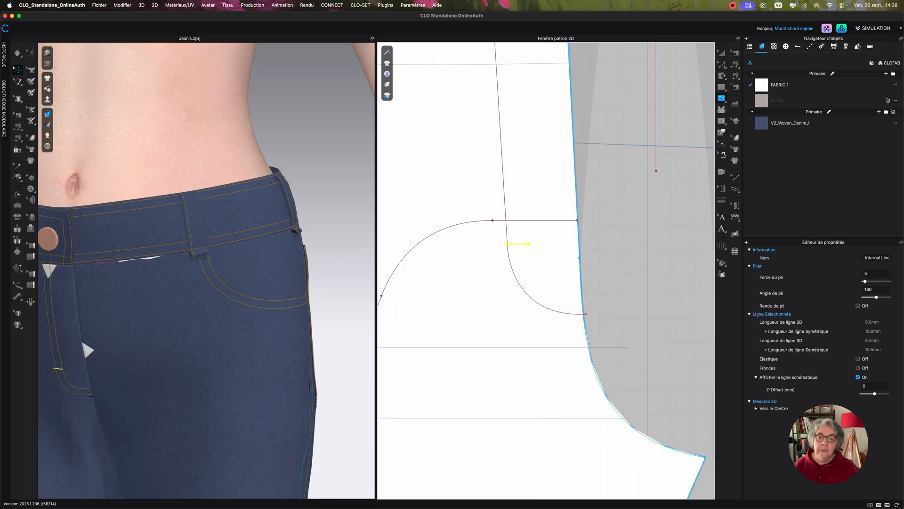
Delete the short horizontal internal line at the start of the fly curve.
click(721, 52)
scroll(567, 250, up, 3)
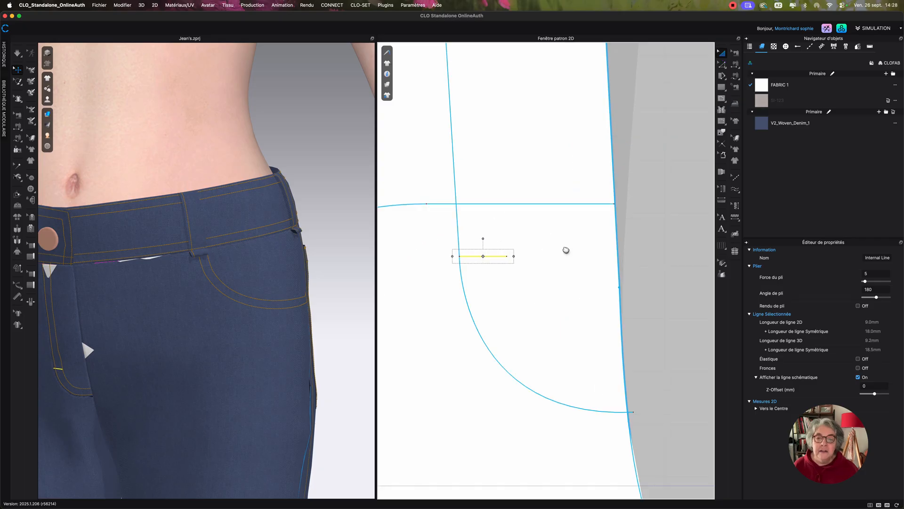
middle_drag(566, 250, 586, 253)
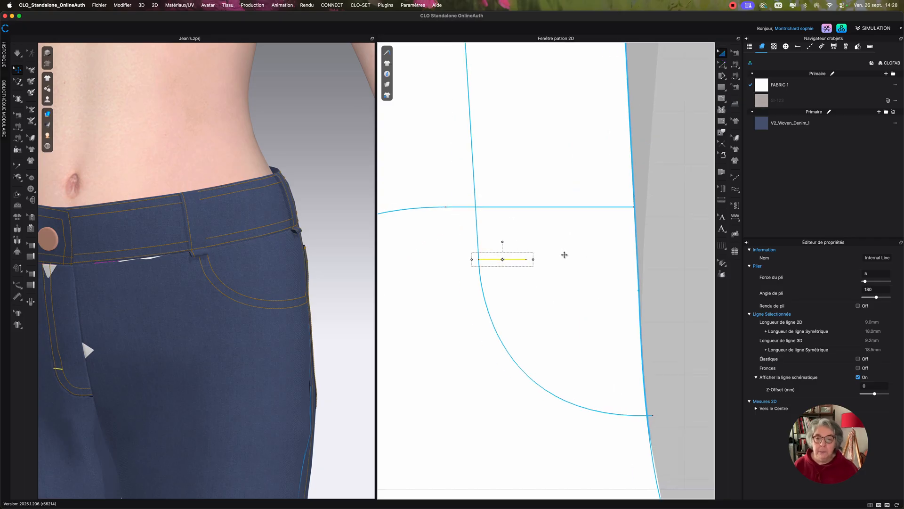
key(Delete)
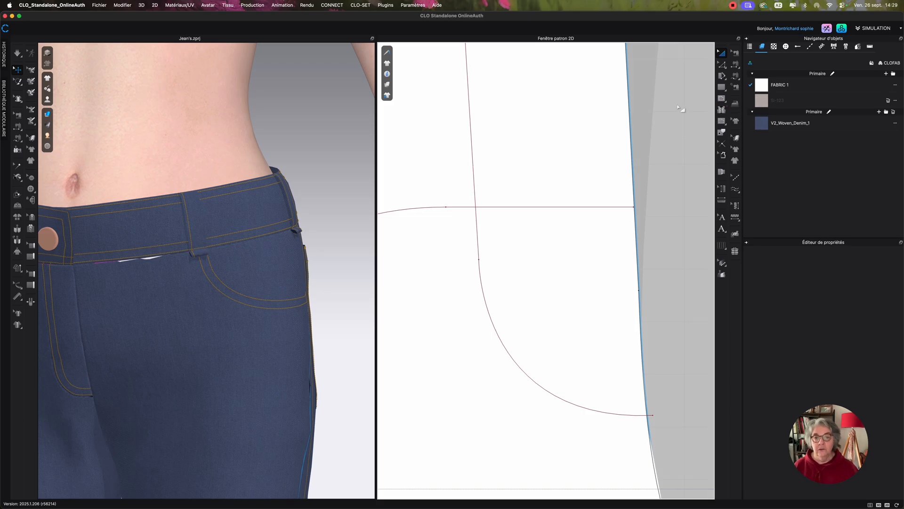
Add a 9 mm perpendicular internal line at 90° on the local axis from the fly curve's starting point, inverted and without extending it.
click(723, 66)
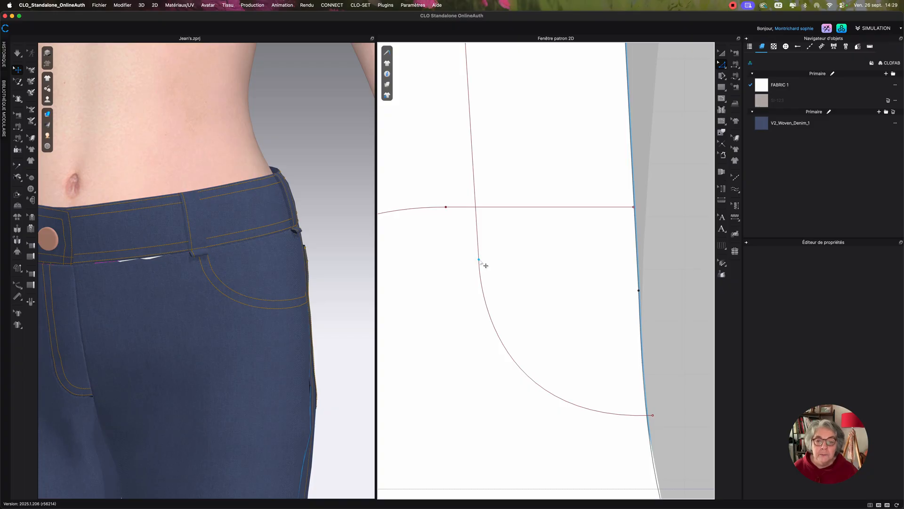
click(479, 259)
right_click(479, 259)
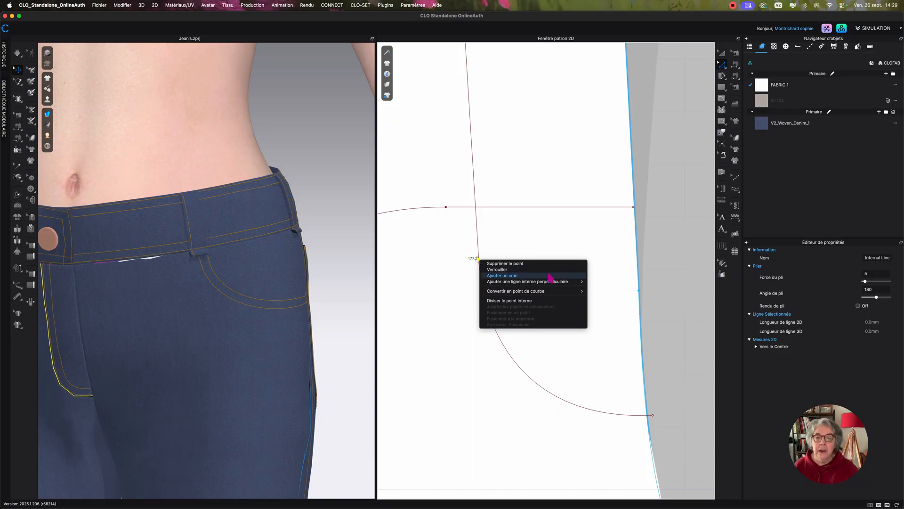
mouse_move(559, 284)
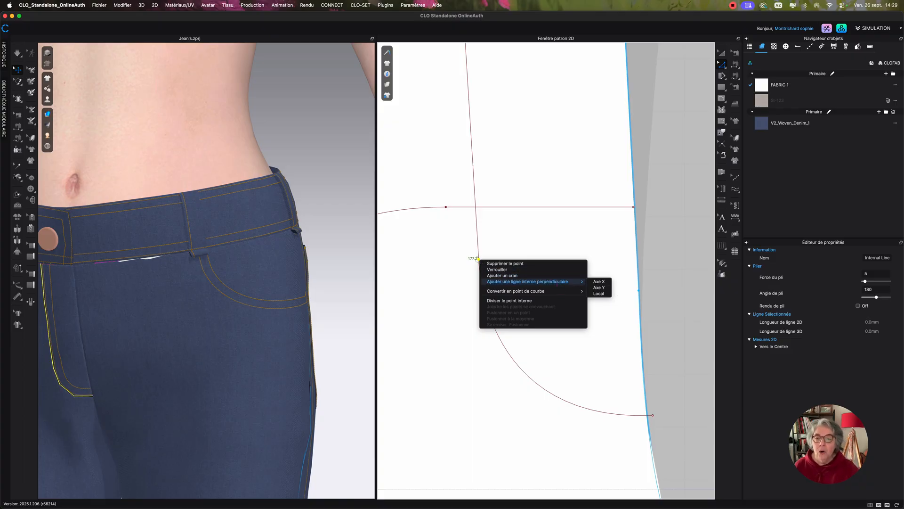
click(609, 292)
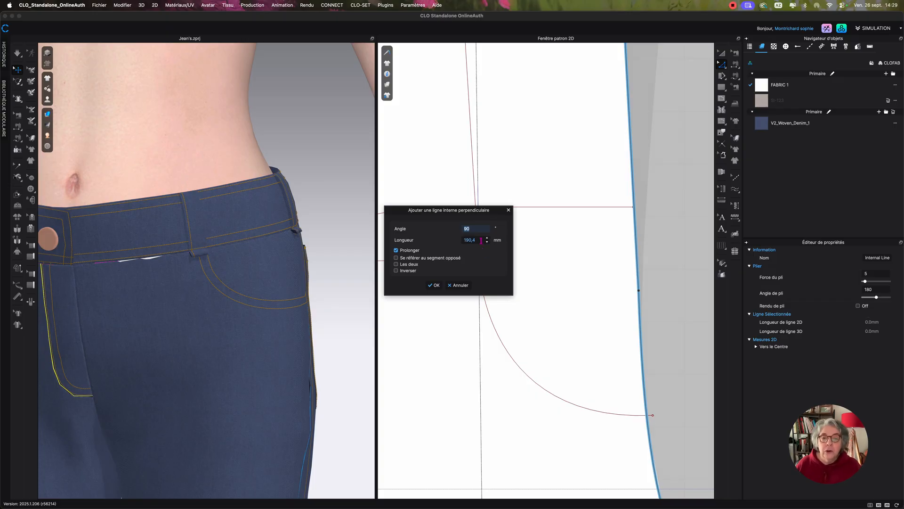
key(Tab)
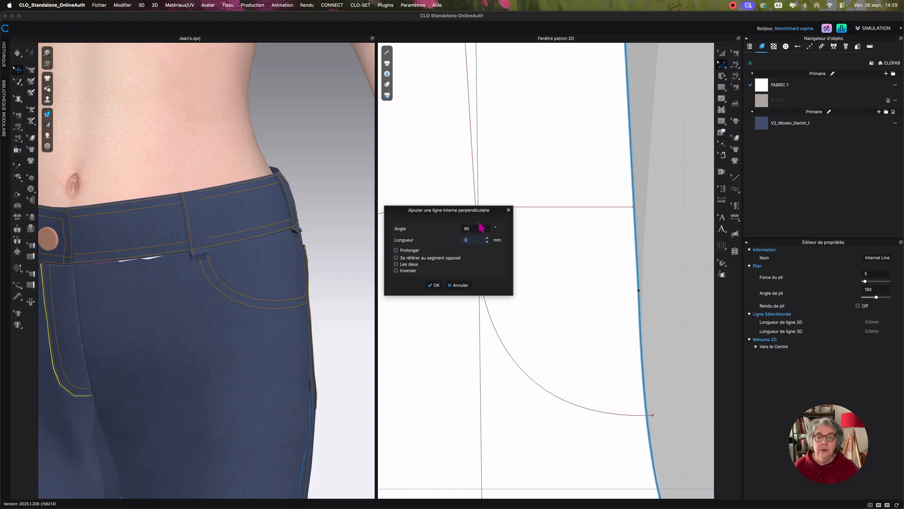
text(9)
drag(481, 215, 635, 195)
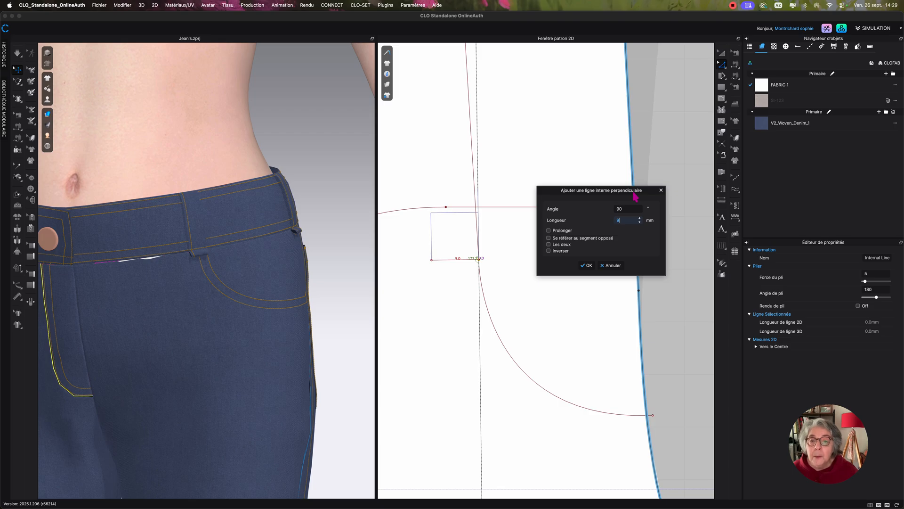
click(549, 251)
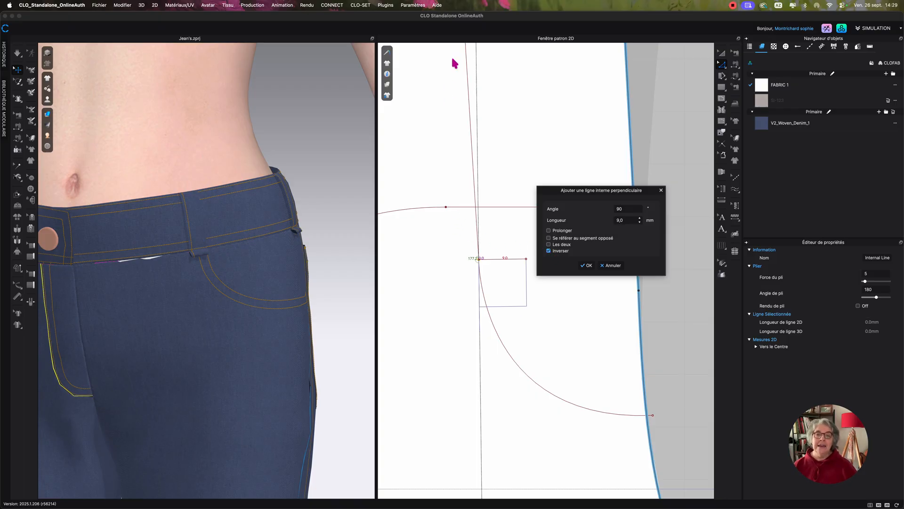
click(586, 265)
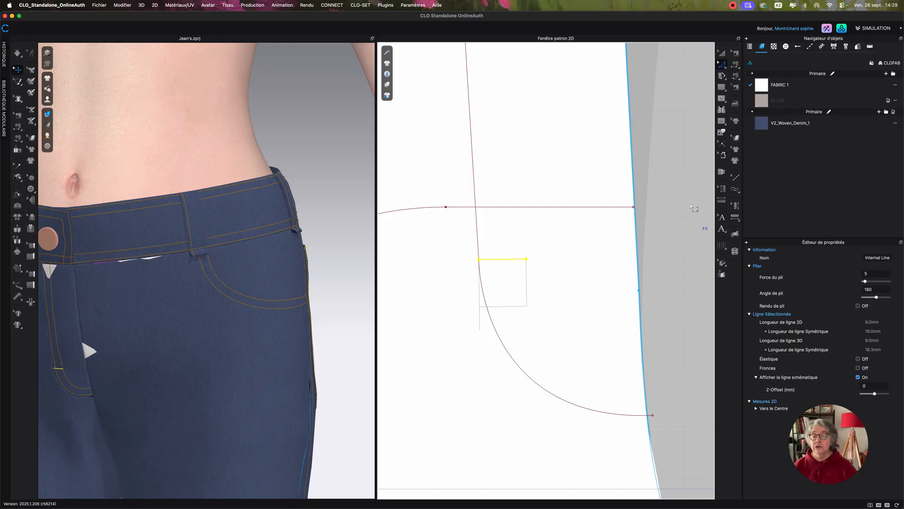
Apply a bartack topstitch in the Topstitch 1 style along the short internal line at the start of the fly curve.
click(736, 190)
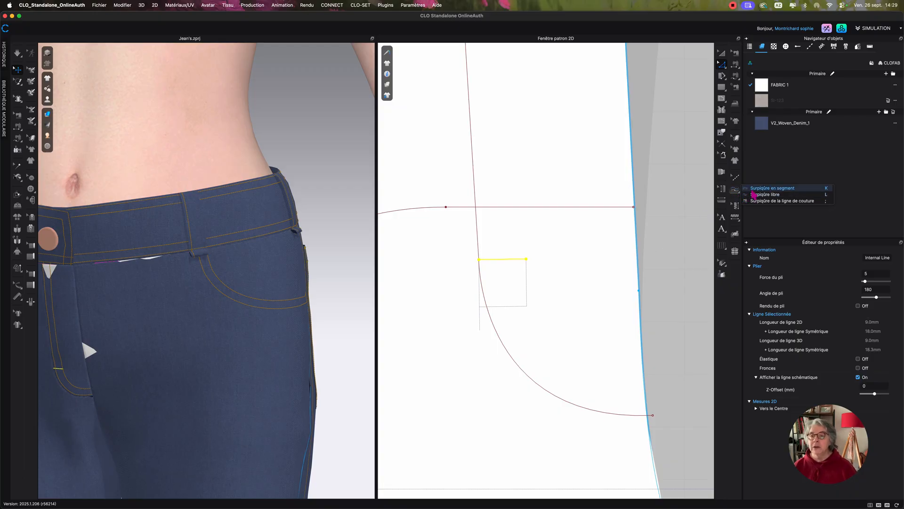
click(757, 193)
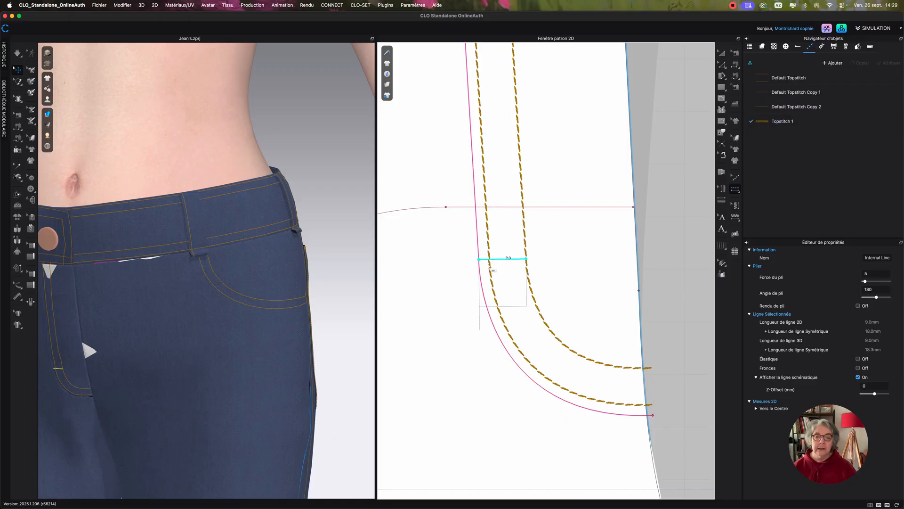
click(498, 260)
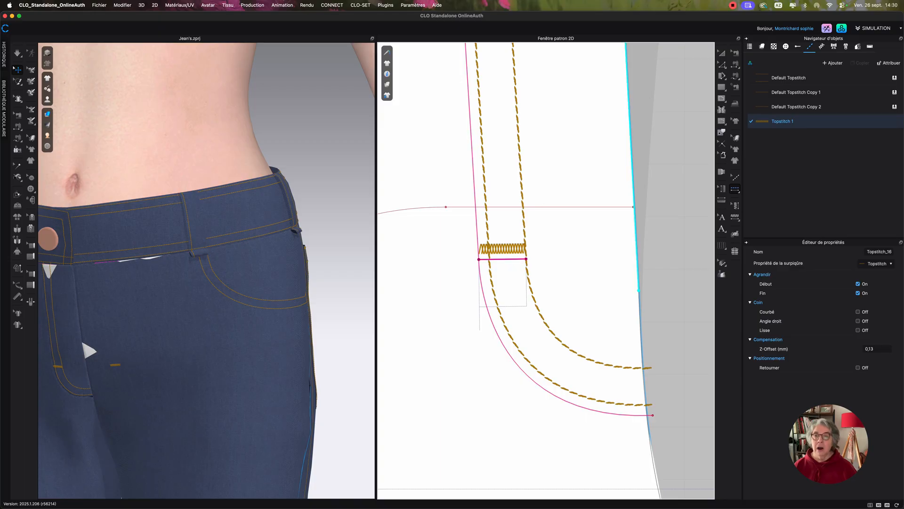
Remove the linked editing from the short line's mirrored copy on the opposite front piece and delete that copy.
click(722, 52)
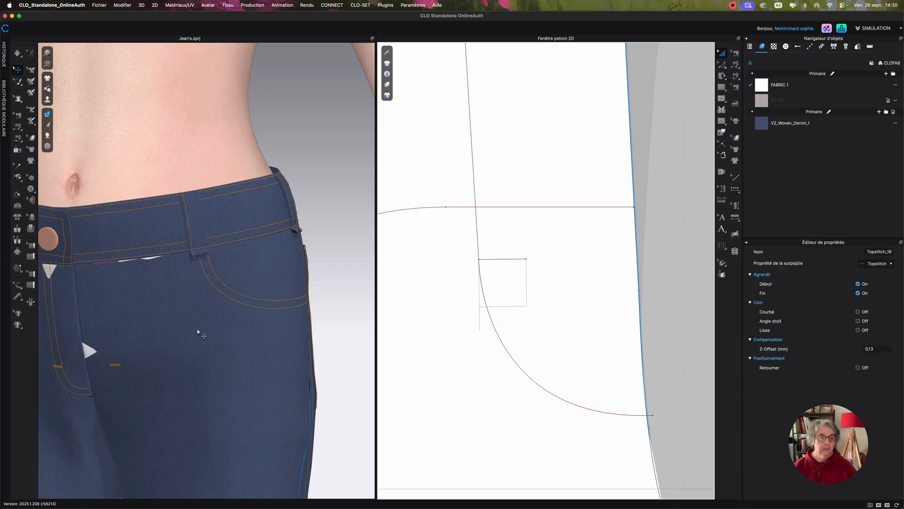
scroll(197, 332, down, 2)
scroll(573, 250, down, 5)
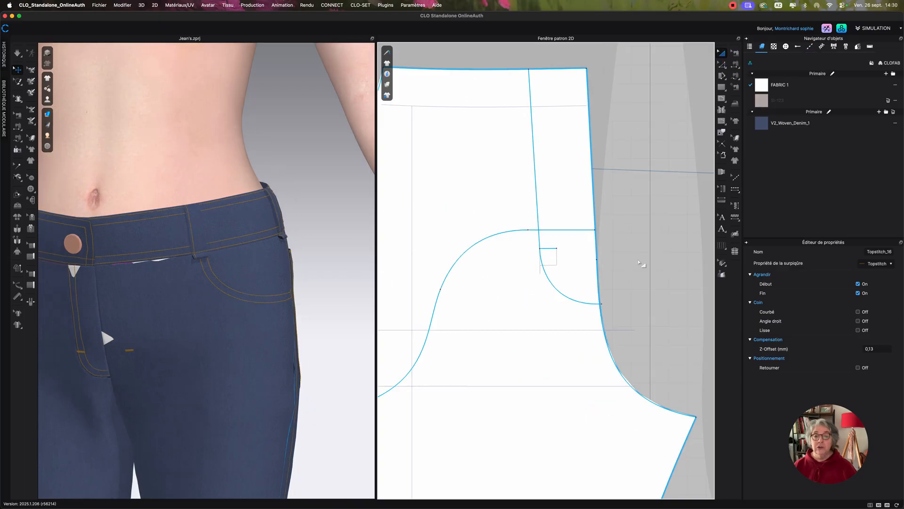
middle_drag(599, 262, 418, 253)
middle_drag(654, 250, 569, 254)
middle_drag(661, 235, 570, 264)
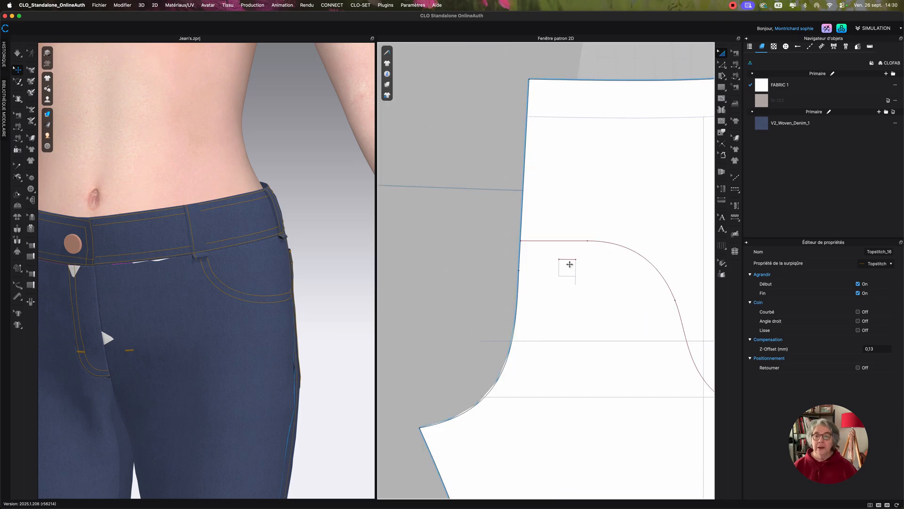
click(570, 259)
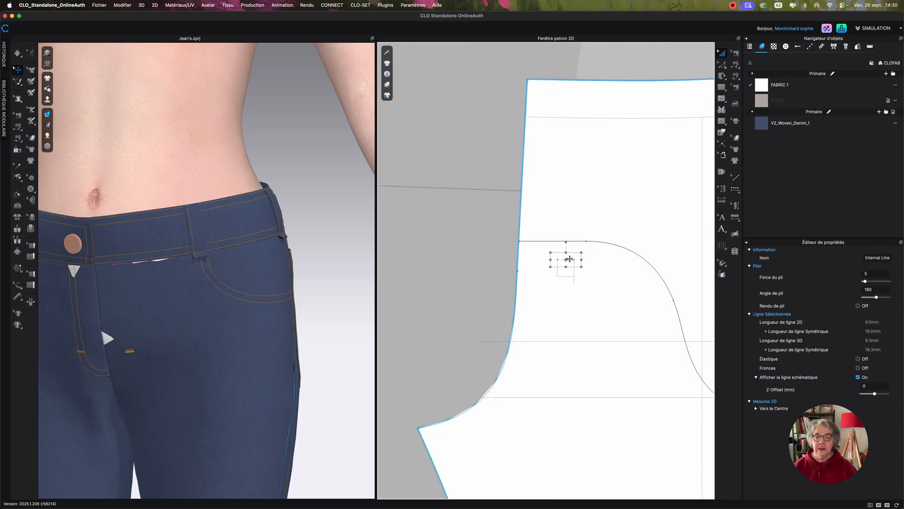
right_click(569, 259)
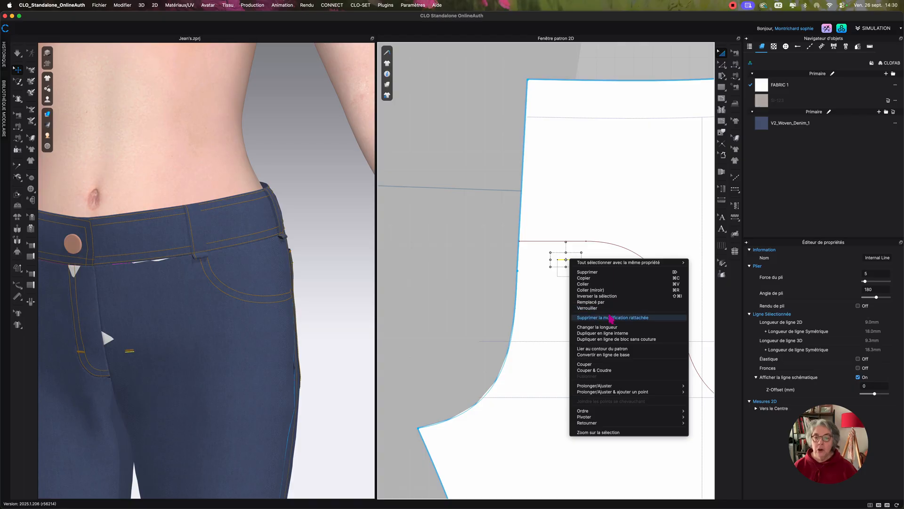
click(611, 318)
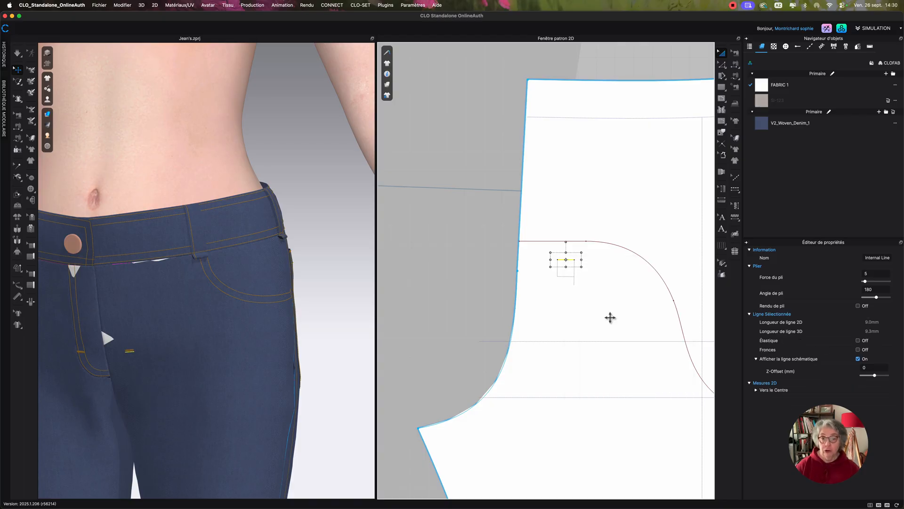
key(Escape)
Examine the fly bartack and the topstitching across the front of the jeans in the 3D view.
scroll(485, 276, down, 3)
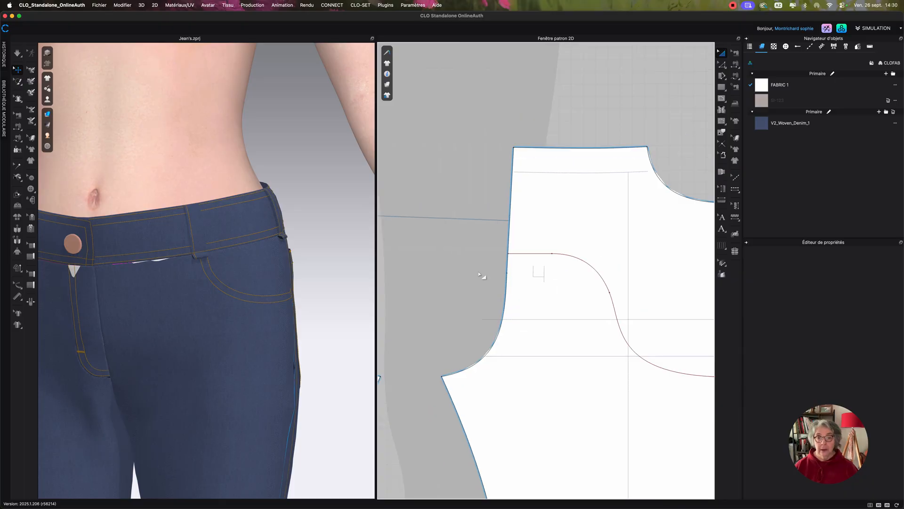
scroll(476, 280, down, 2)
scroll(557, 261, down, 2)
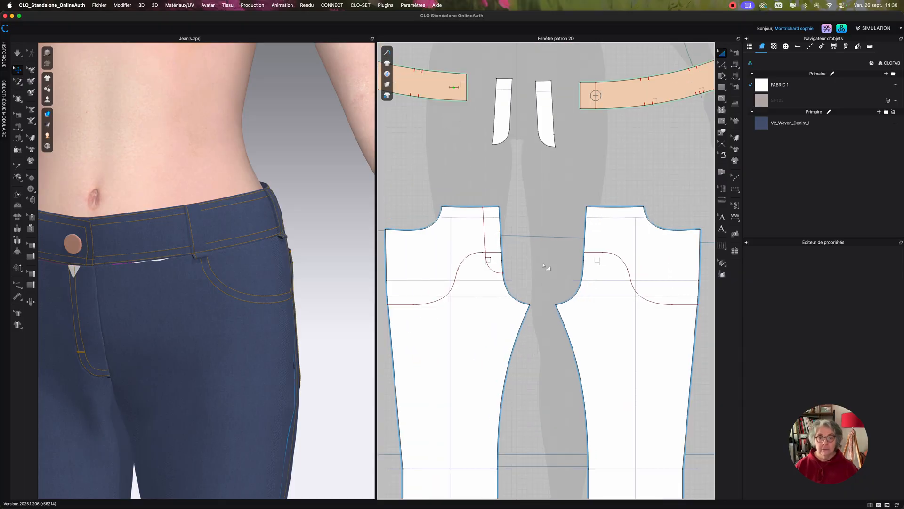
scroll(547, 266, down, 2)
scroll(299, 306, down, 4)
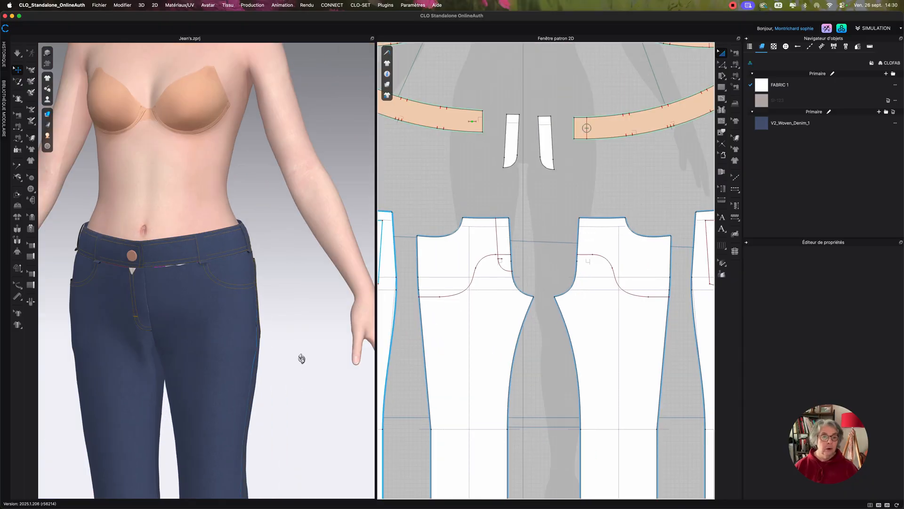
right_drag(302, 359, 307, 359)
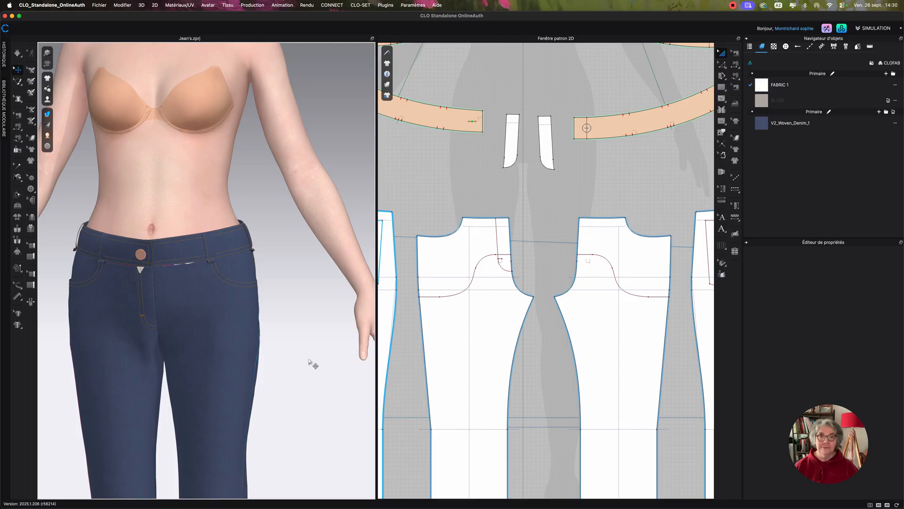
click(733, 6)
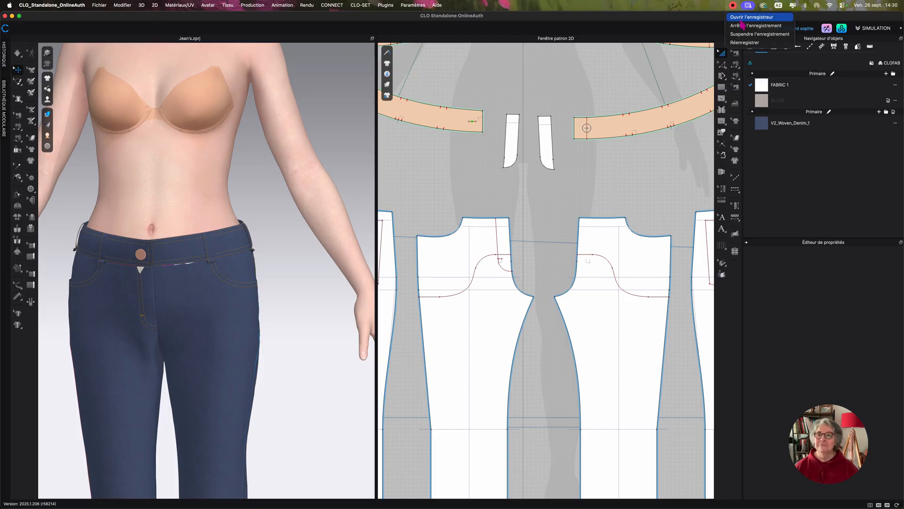
click(743, 26)
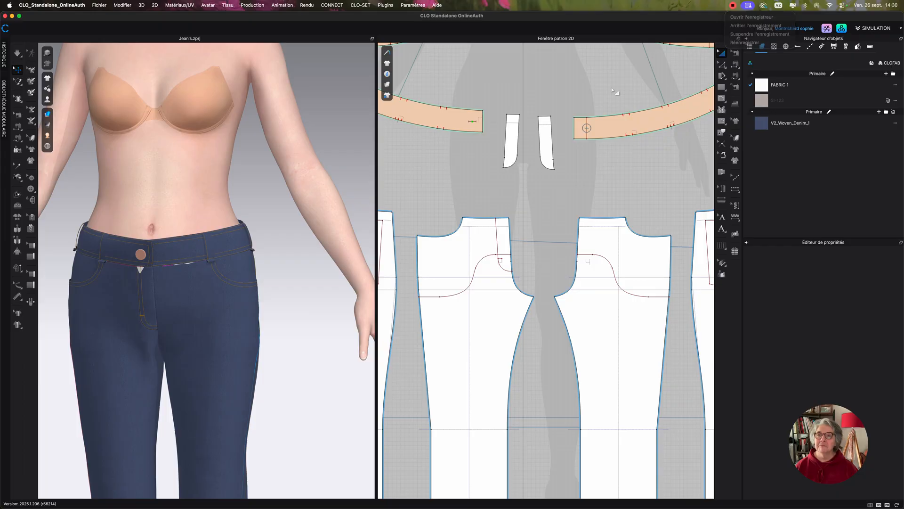